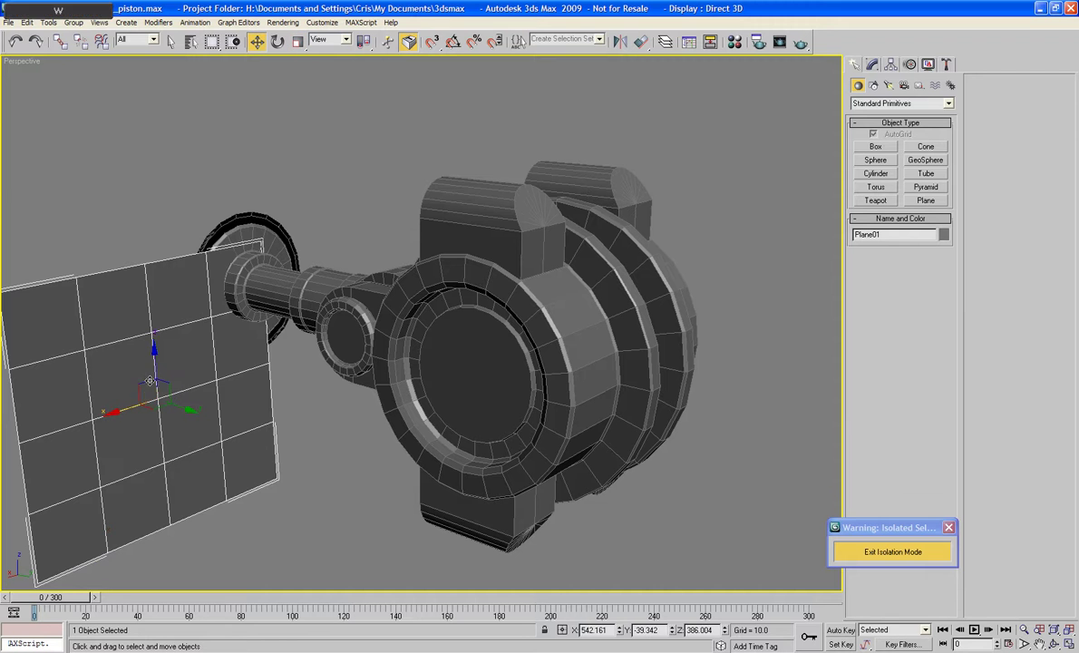
Move the plane up and back so it is centred on the piston rod's end
drag(145, 387, 242, 270)
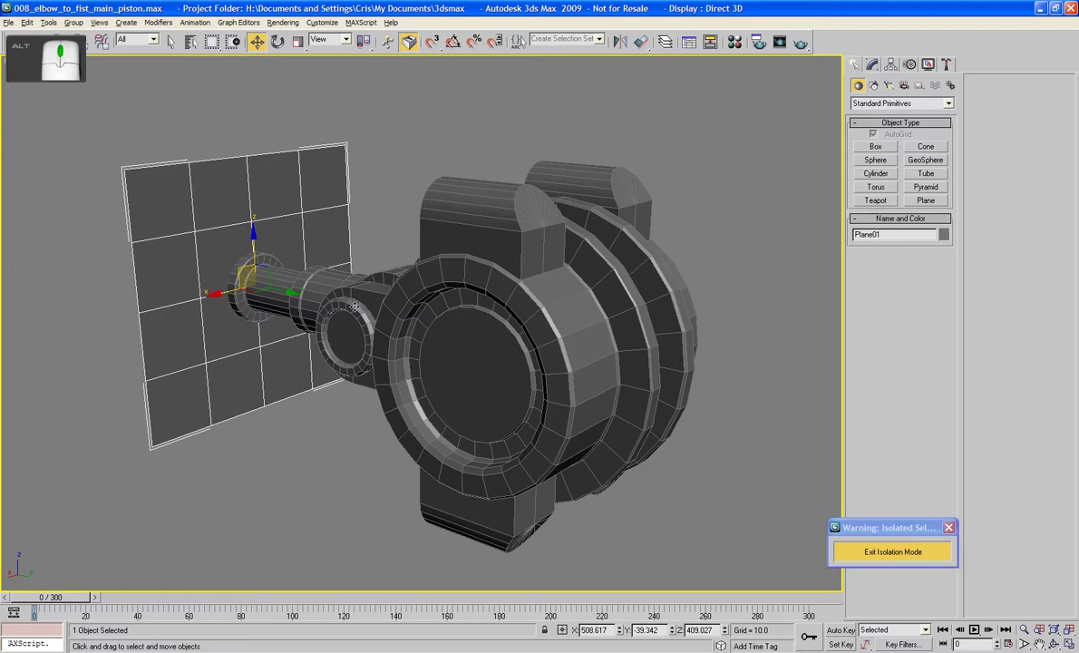
alt+middle_drag(327, 287, 454, 367)
scroll(463, 398, up, 6)
Create a cylinder with AutoGrid, centred on the rounded end face of the nearer bracket lug, with radius 6 and height about 3.4
click(433, 371)
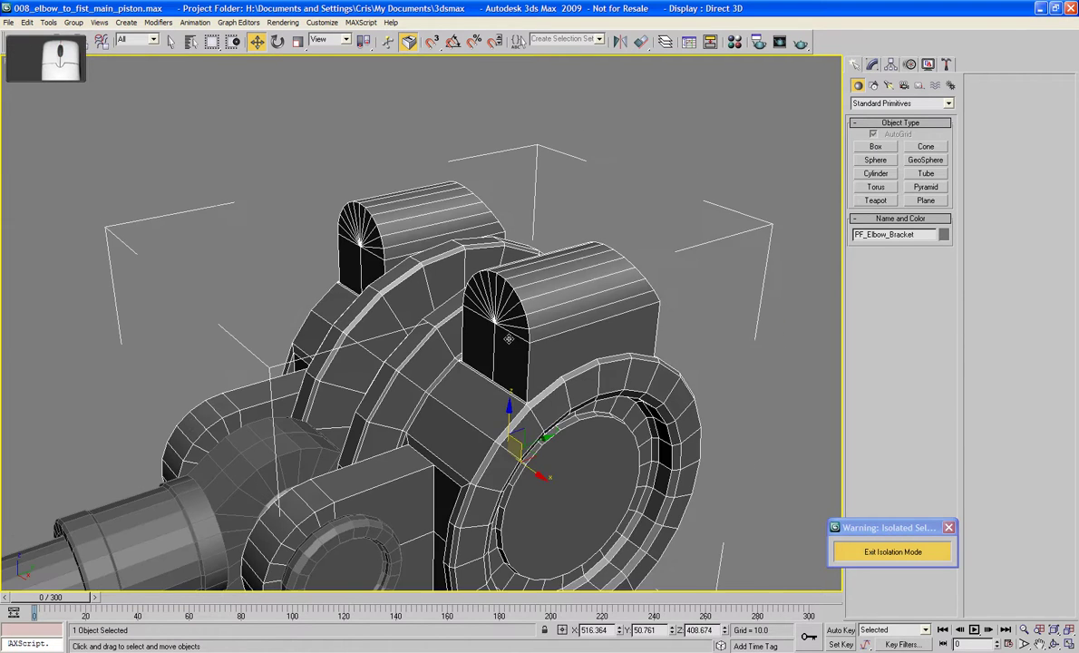
scroll(392, 357, up, 5)
scroll(394, 355, down, 5)
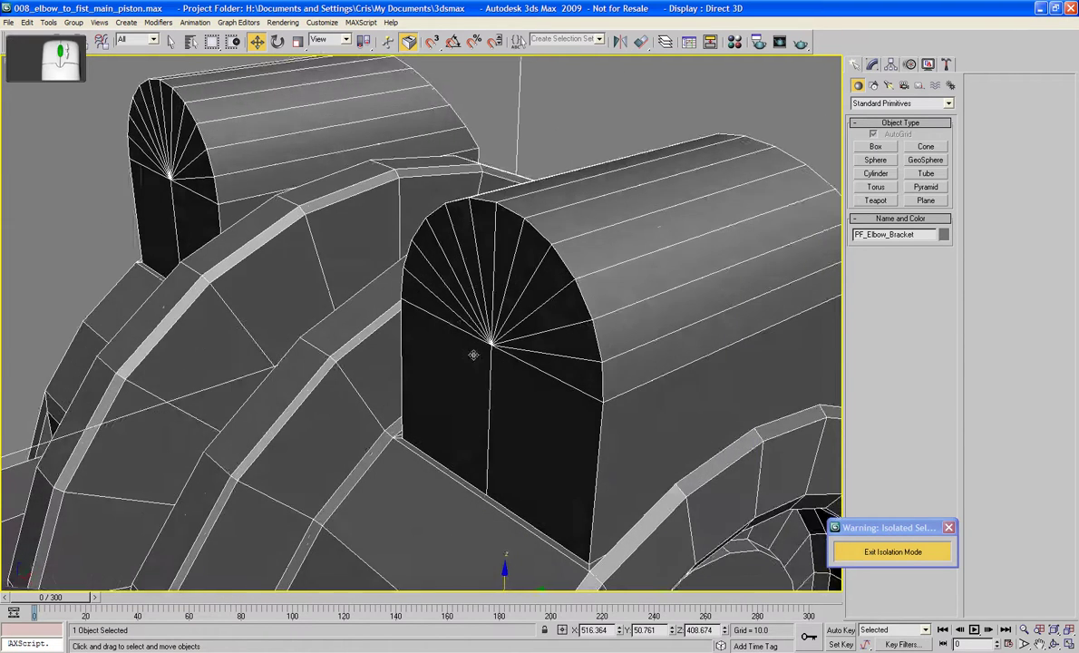
click(876, 175)
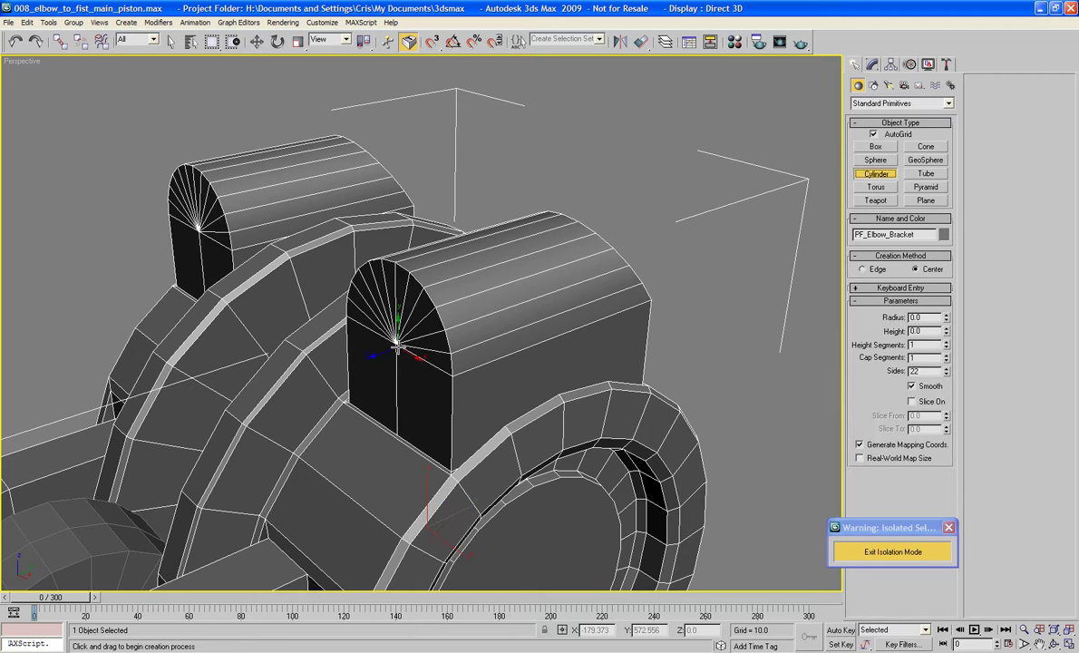
drag(396, 344, 402, 411)
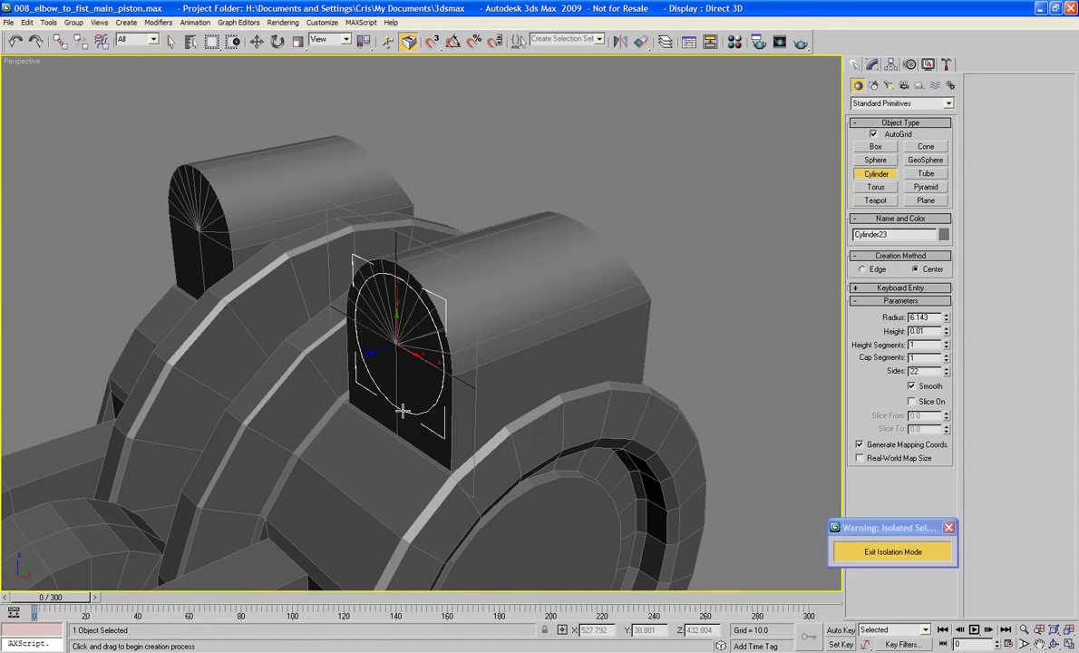
drag(402, 411, 403, 410)
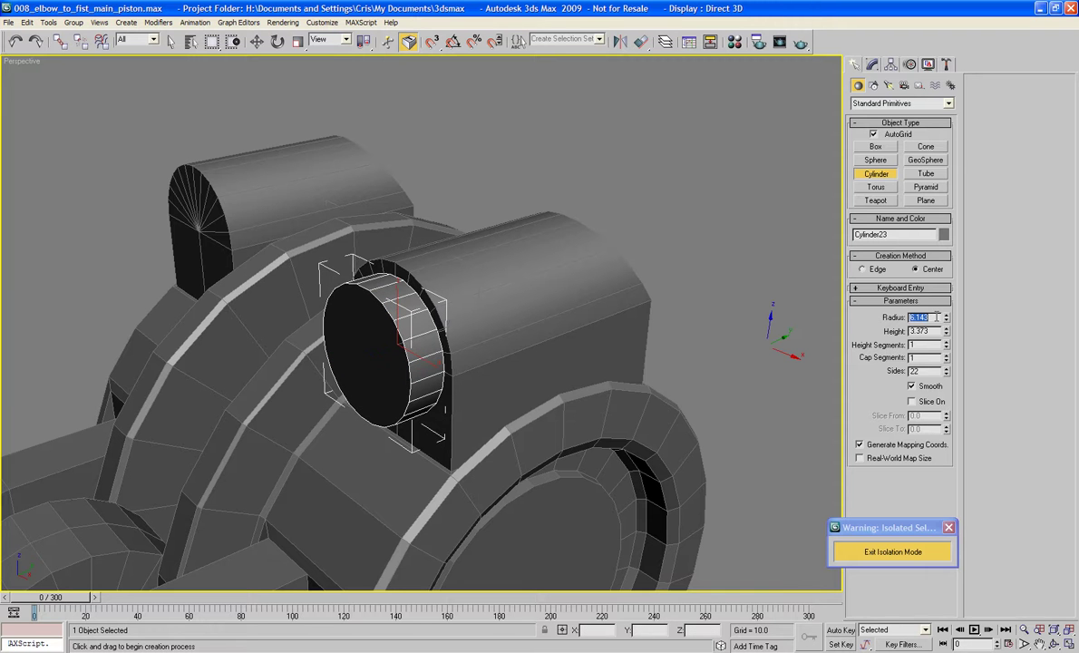
text(6)
key(Tab)
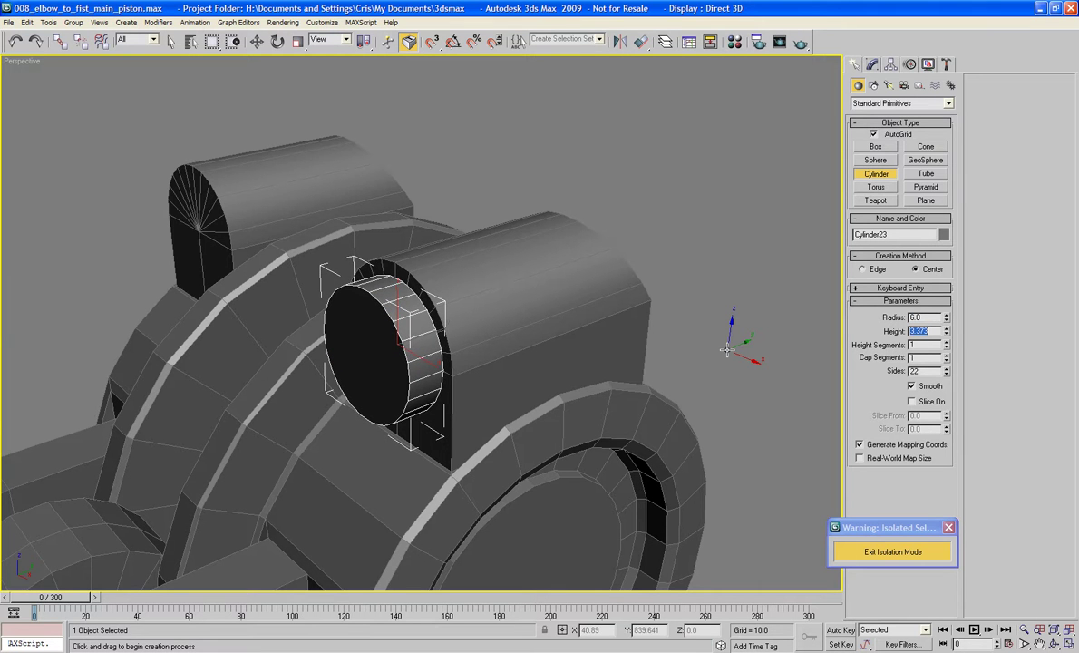
Convert the cylinder to an Editable Poly and move it about 9 units away from the bracket along the Y axis
mouse_move(728, 350)
alt+middle_down()
mouse_move(686, 360)
mouse_move(730, 364)
alt+middle_up()
scroll(442, 469, up, 3)
right_click(405, 429)
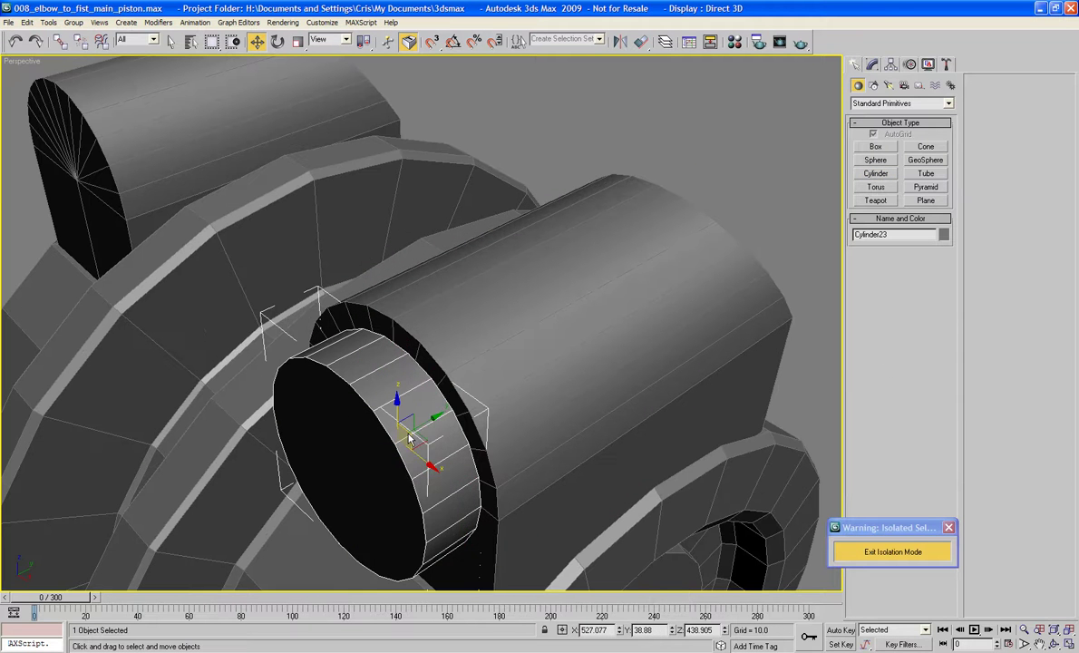
right_click(404, 430)
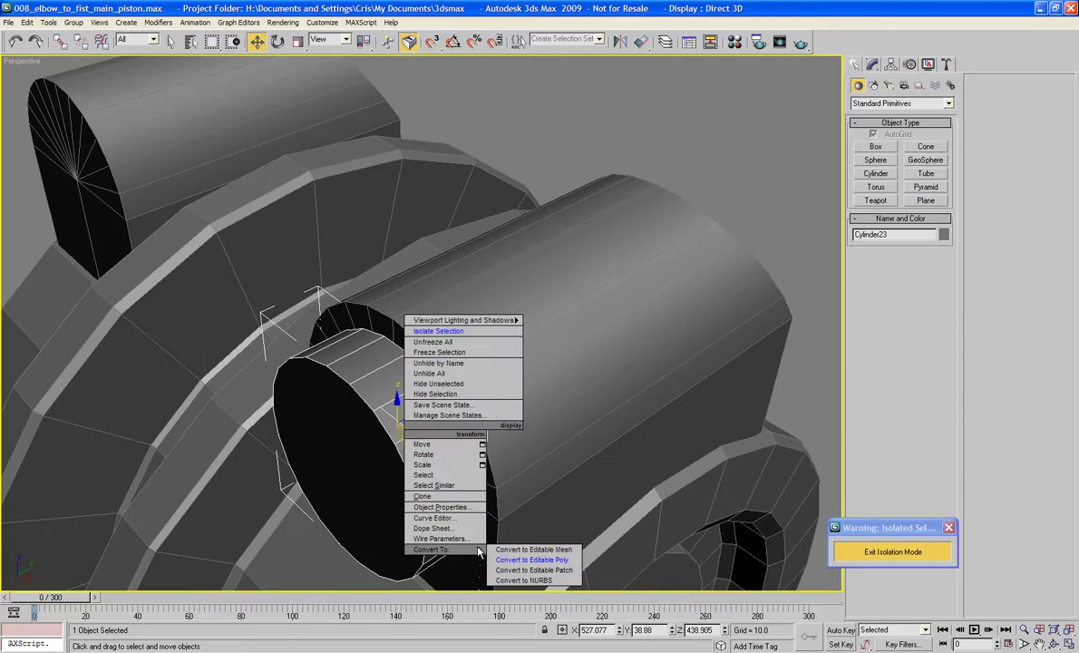
click(541, 560)
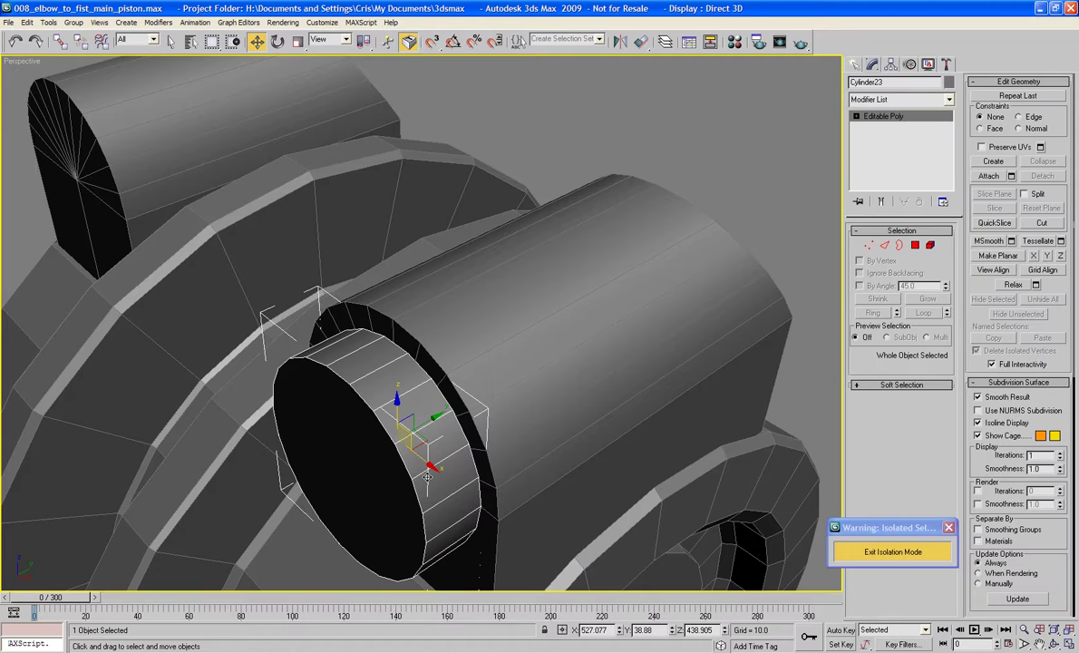
middle_drag(436, 416, 265, 471)
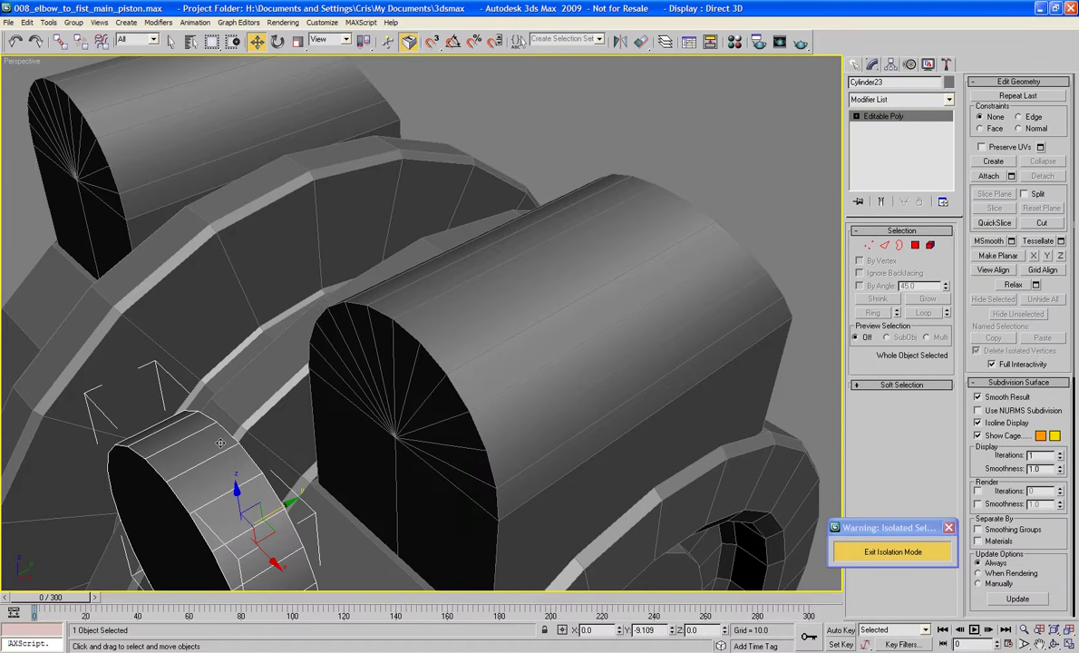
Create a sphere of radius 6 on the cylinder's cap that faces the bracket
middle_drag(452, 330, 300, 306)
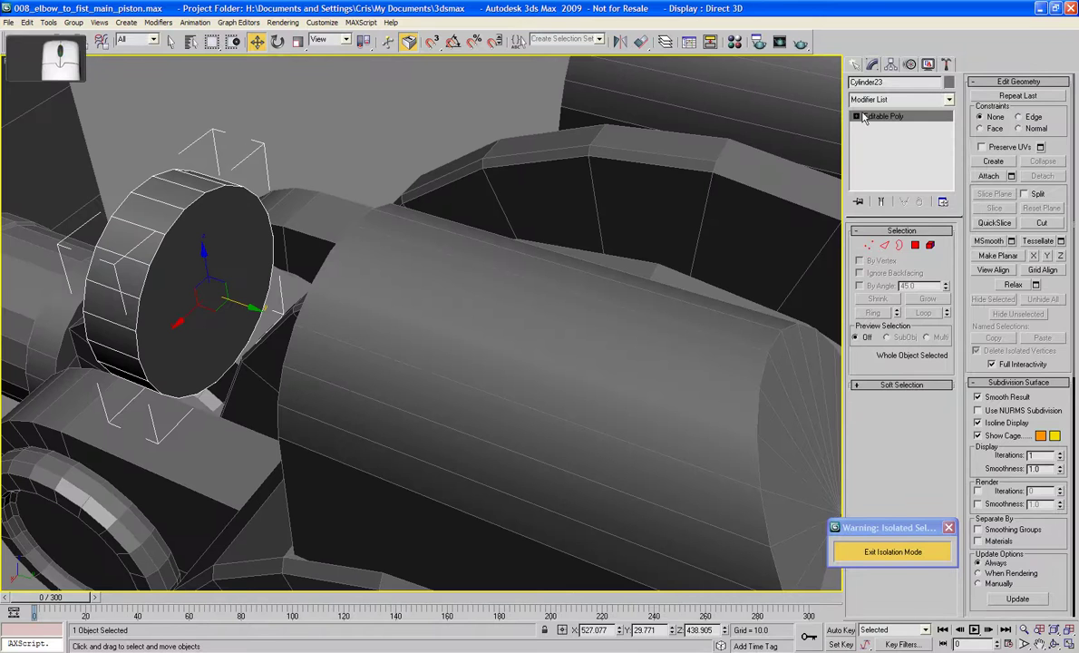
click(855, 68)
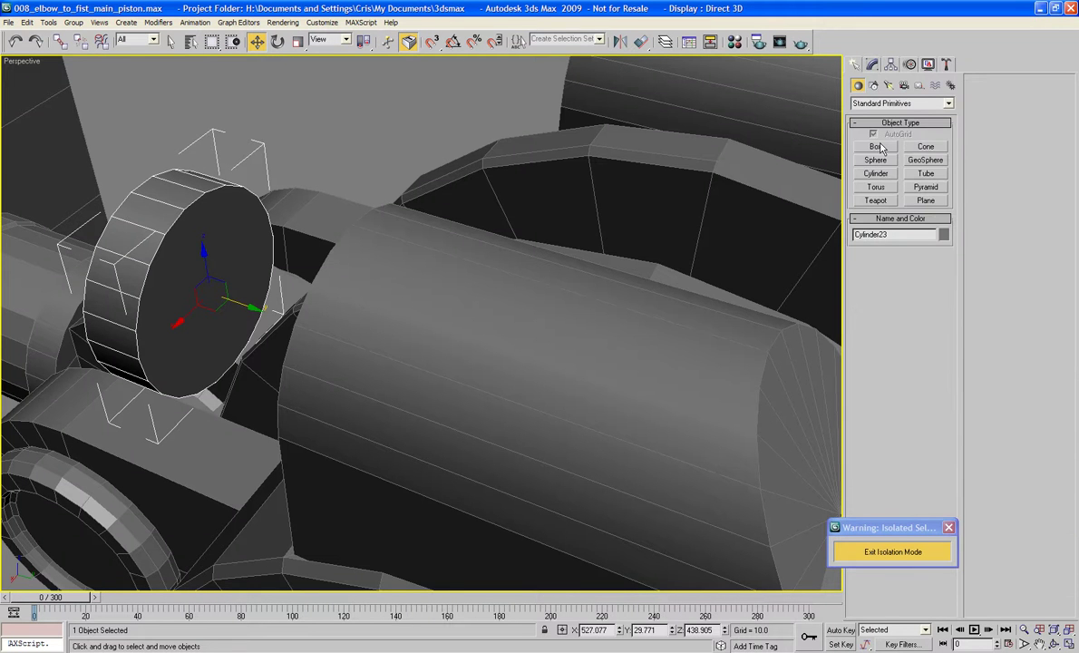
click(884, 162)
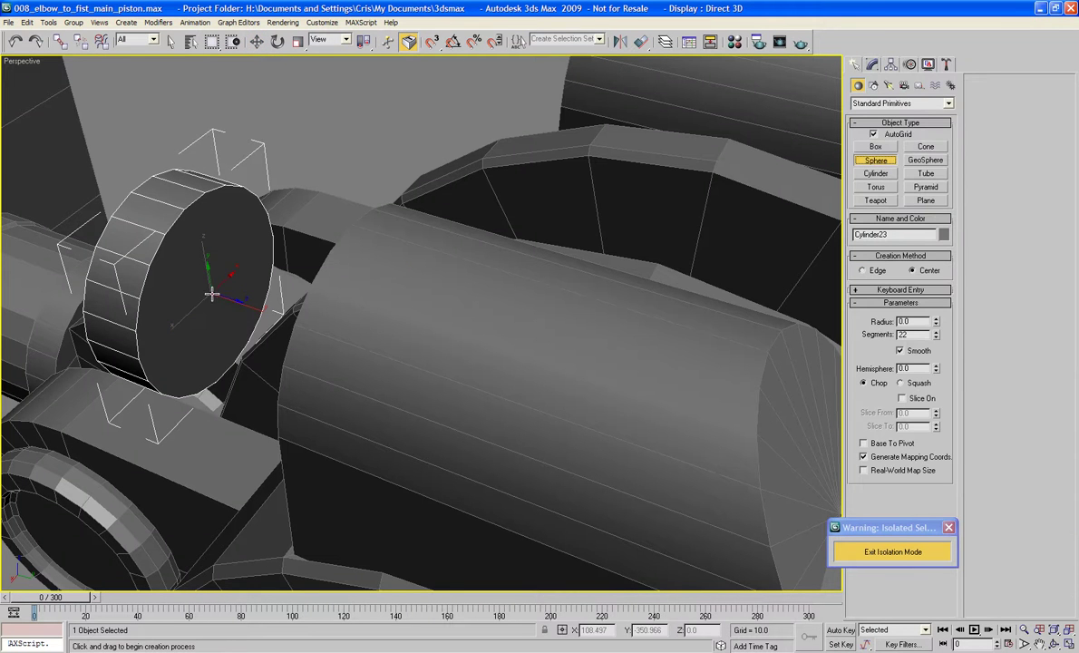
drag(212, 294, 231, 355)
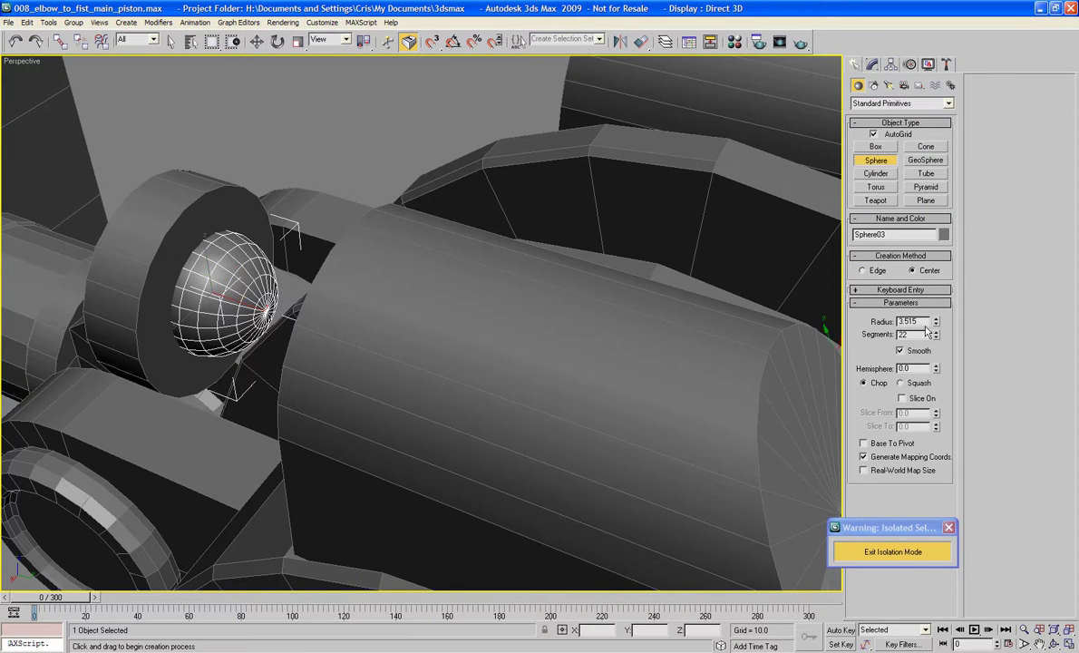
text(5)
key(Tab)
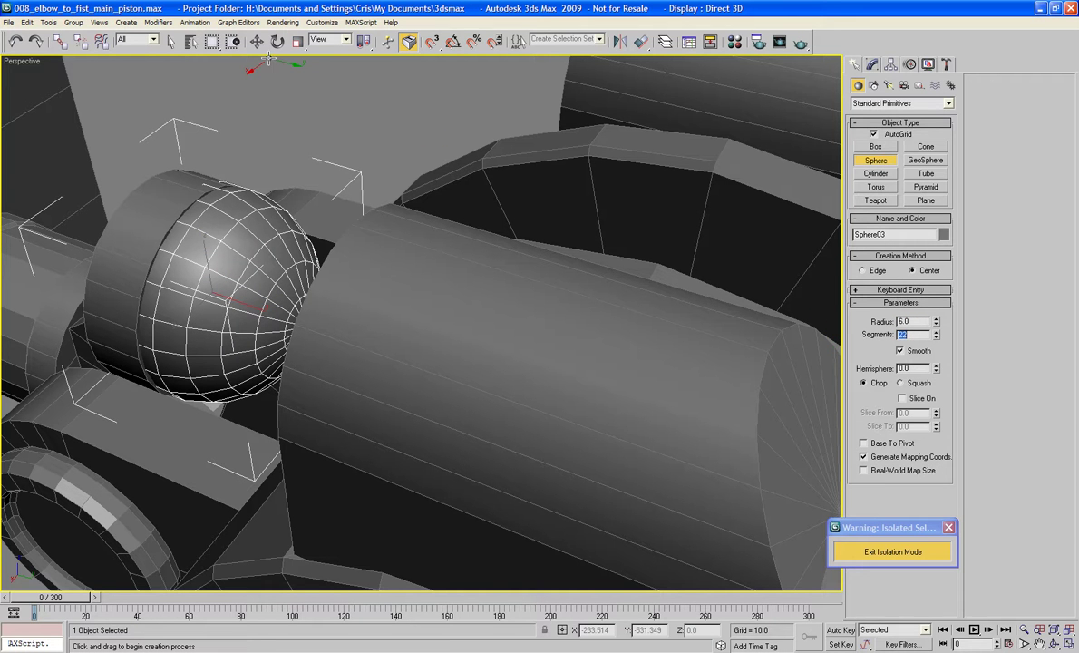
Align the sphere to the cylinder in X, Y and Z position, pivot point to pivot point
click(639, 44)
click(101, 232)
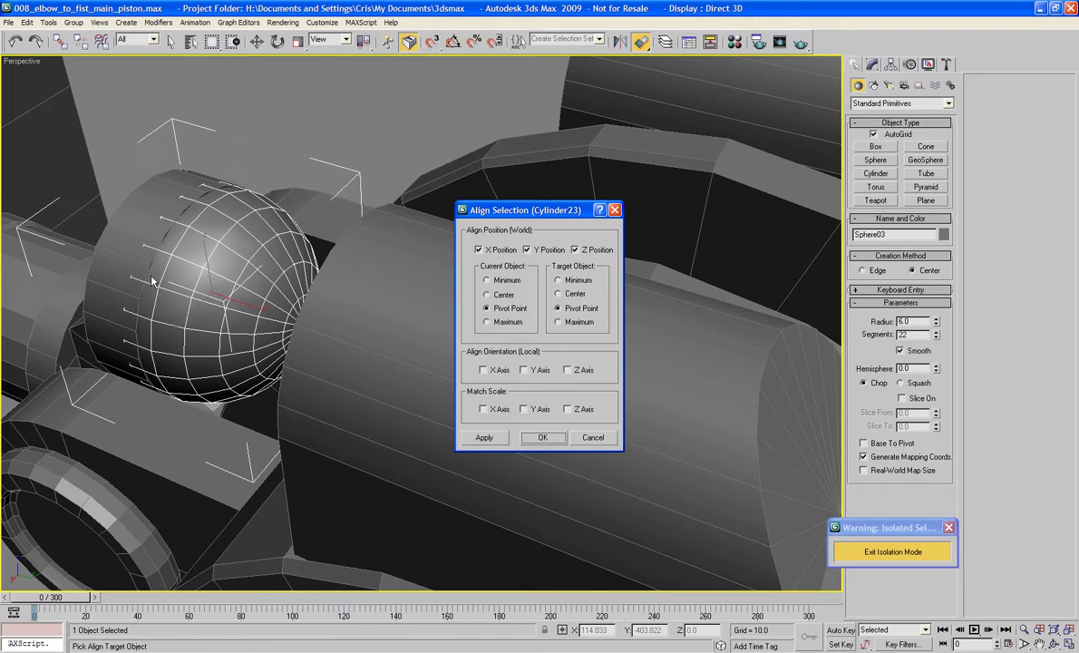
click(538, 435)
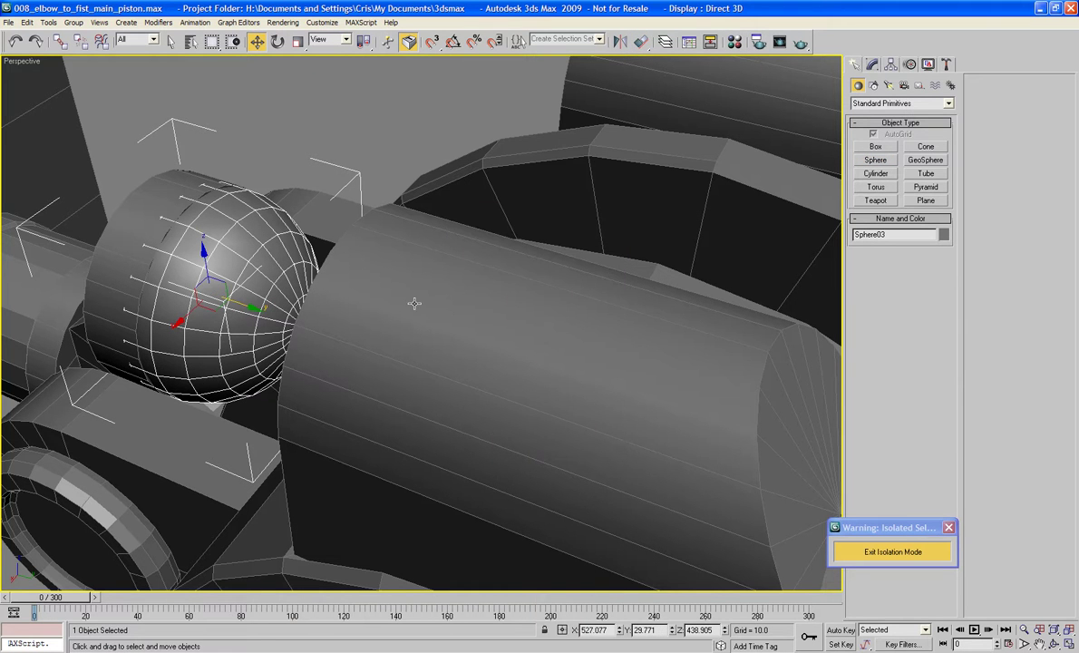
Try to rotate the sphere about the Y axis to match the cylinder's edges, first freehand, then by 10 degrees with angle snap on
click(278, 41)
scroll(501, 255, up, 6)
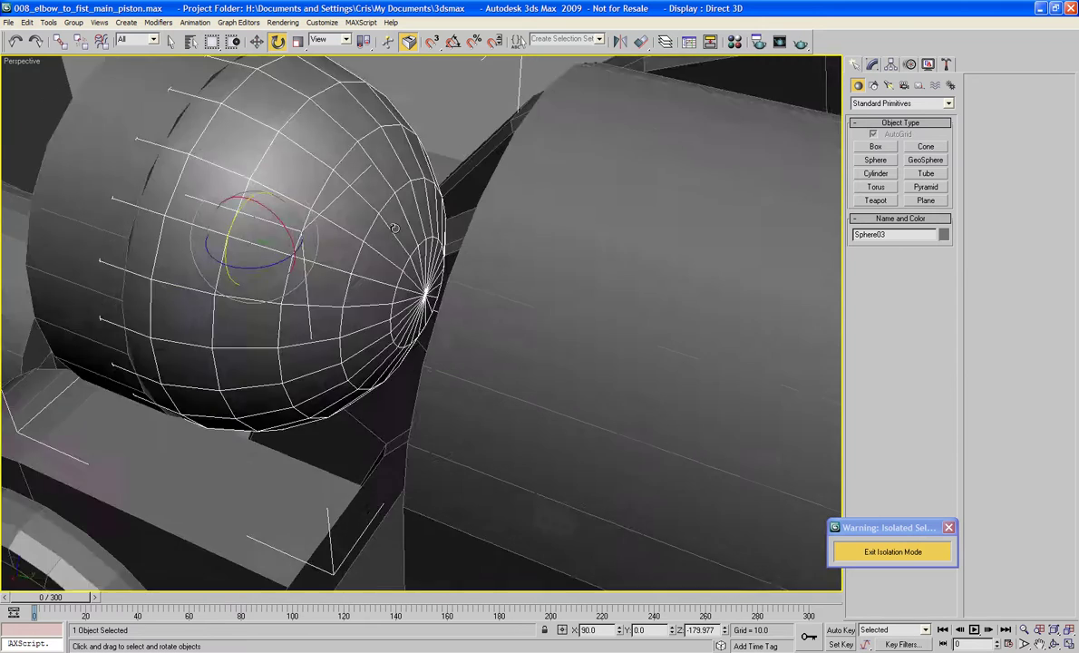
scroll(429, 260, down, 3)
scroll(434, 256, up, 3)
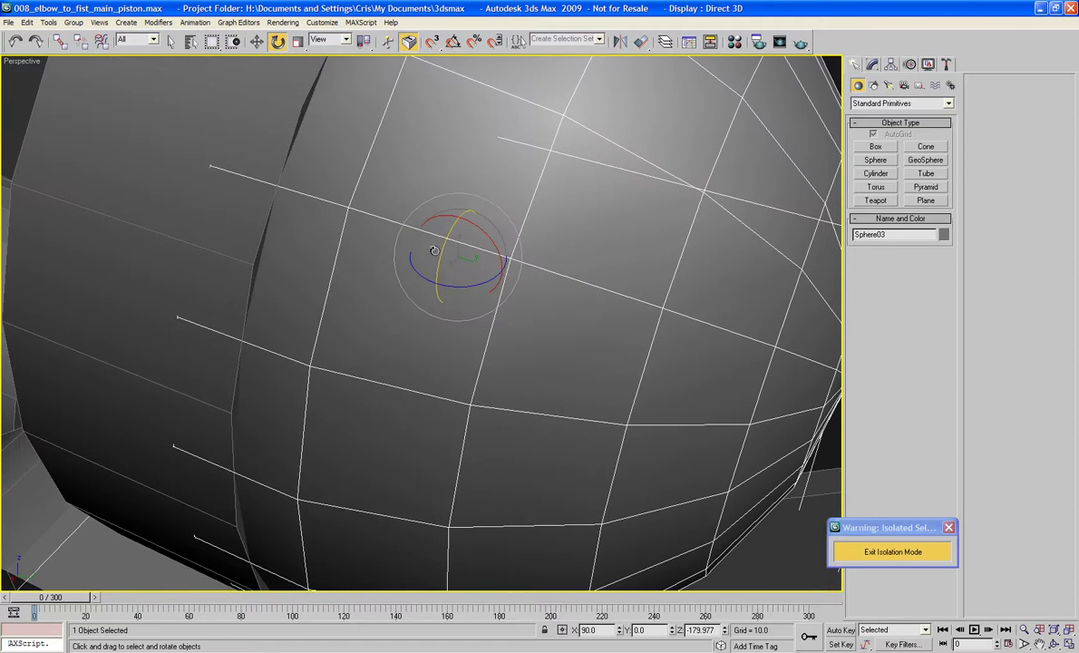
drag(443, 255, 449, 268)
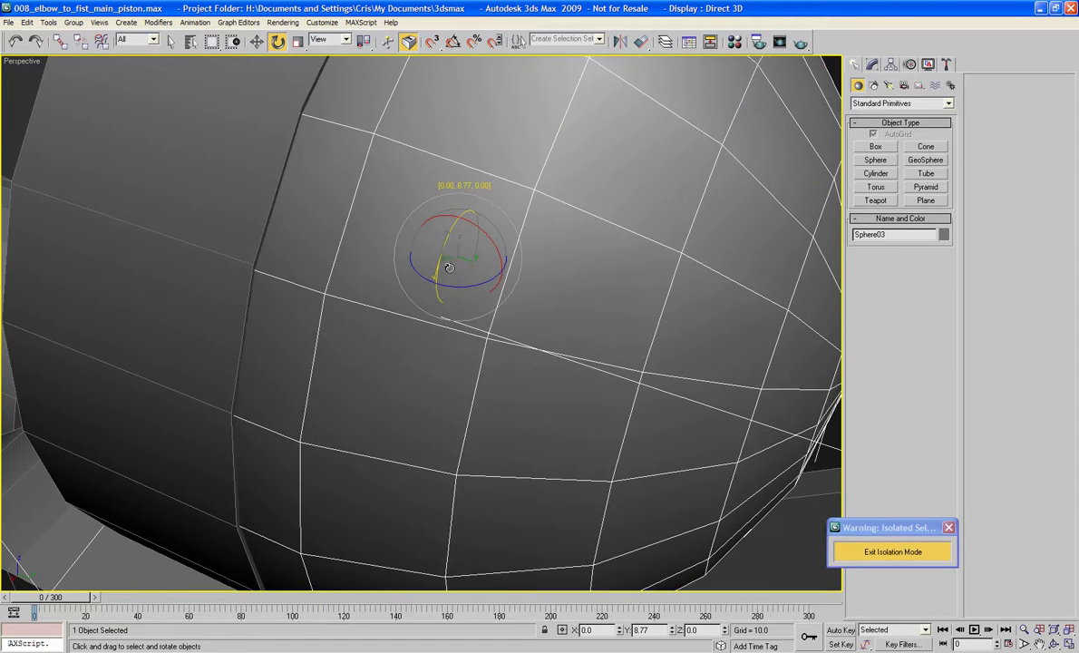
key(ctrl+z)
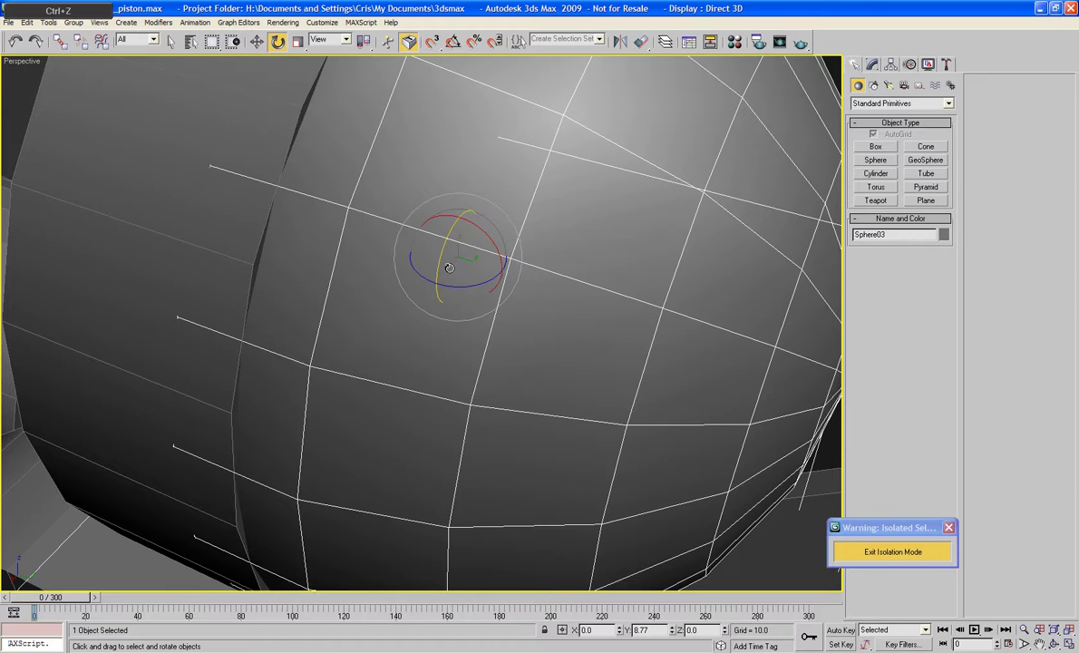
key(a)
drag(444, 259, 447, 264)
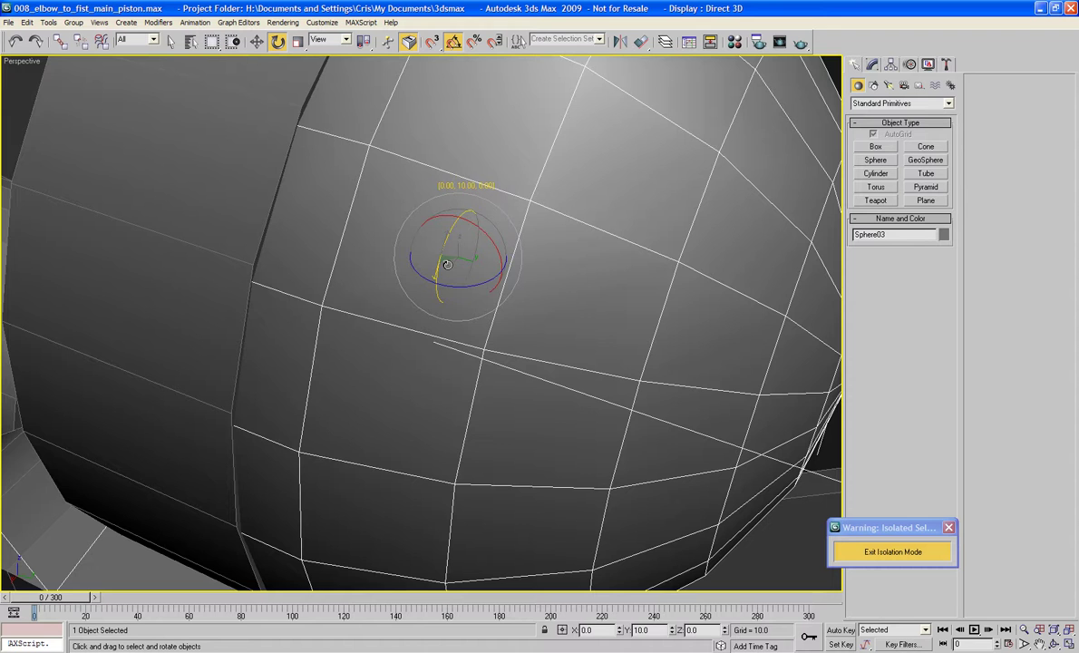
scroll(447, 264, down, 8)
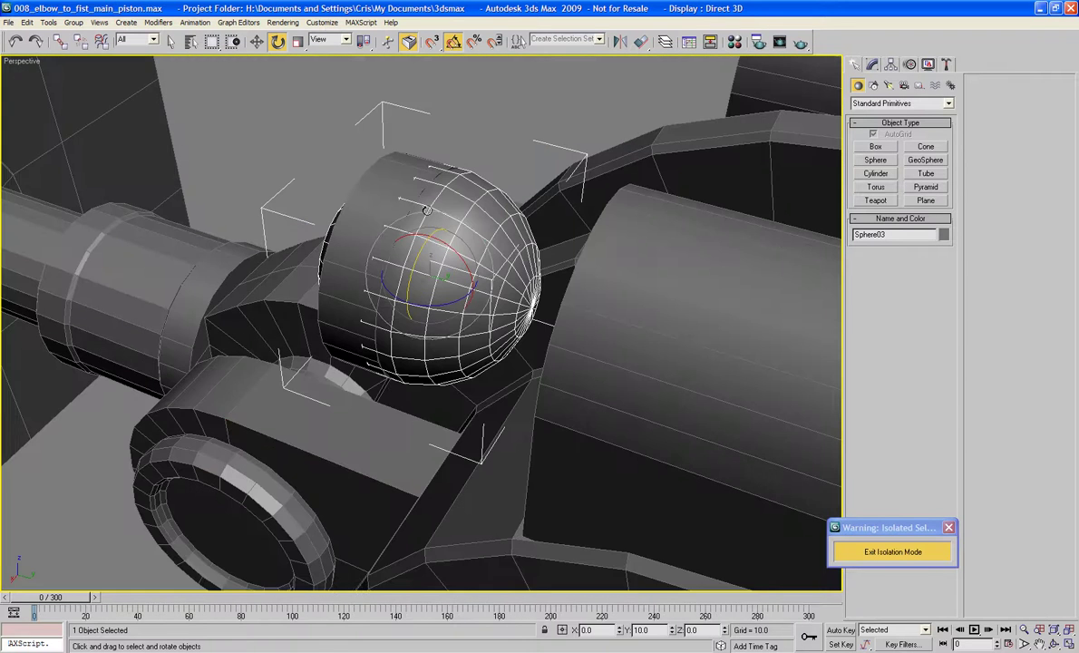
Set the sphere's Hemisphere value to 0.05
alt+middle_drag(427, 210, 475, 375)
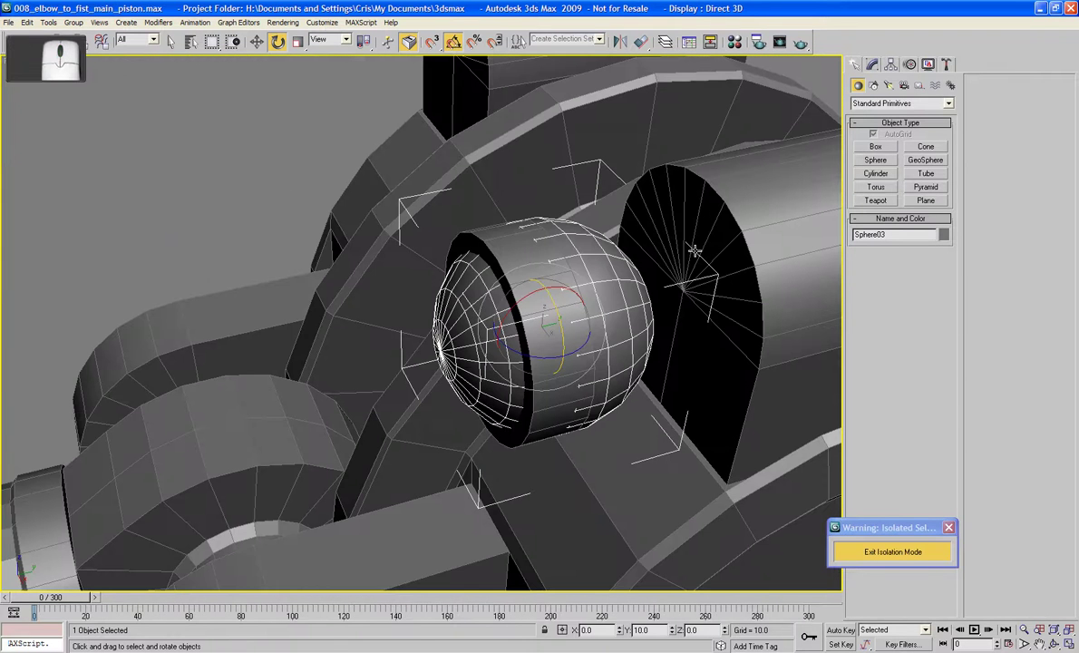
click(872, 66)
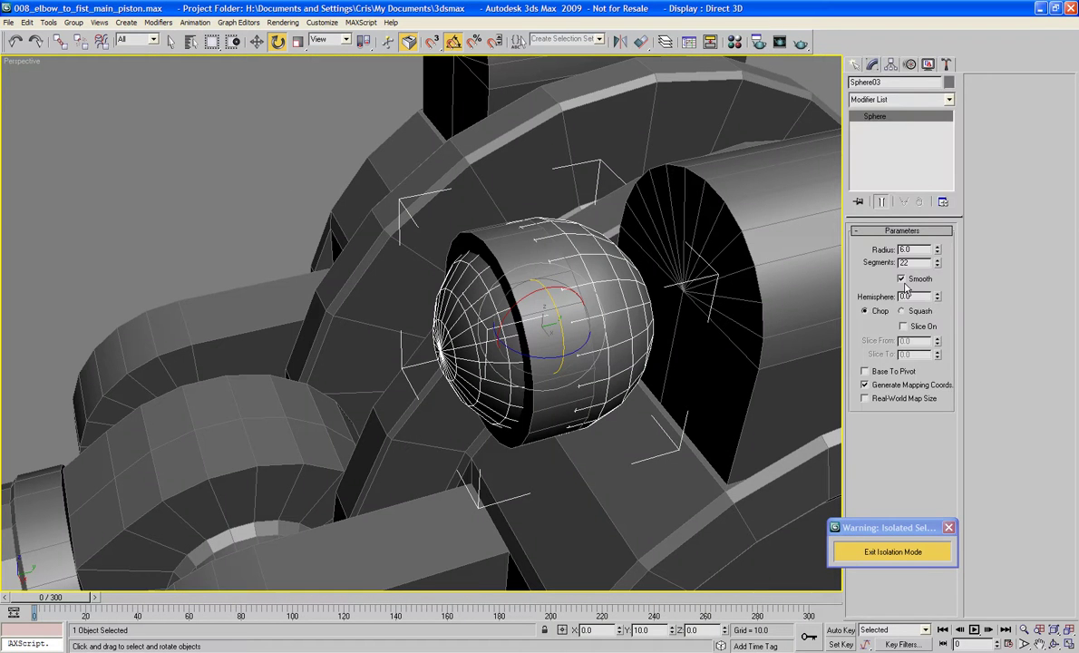
text(0.0)
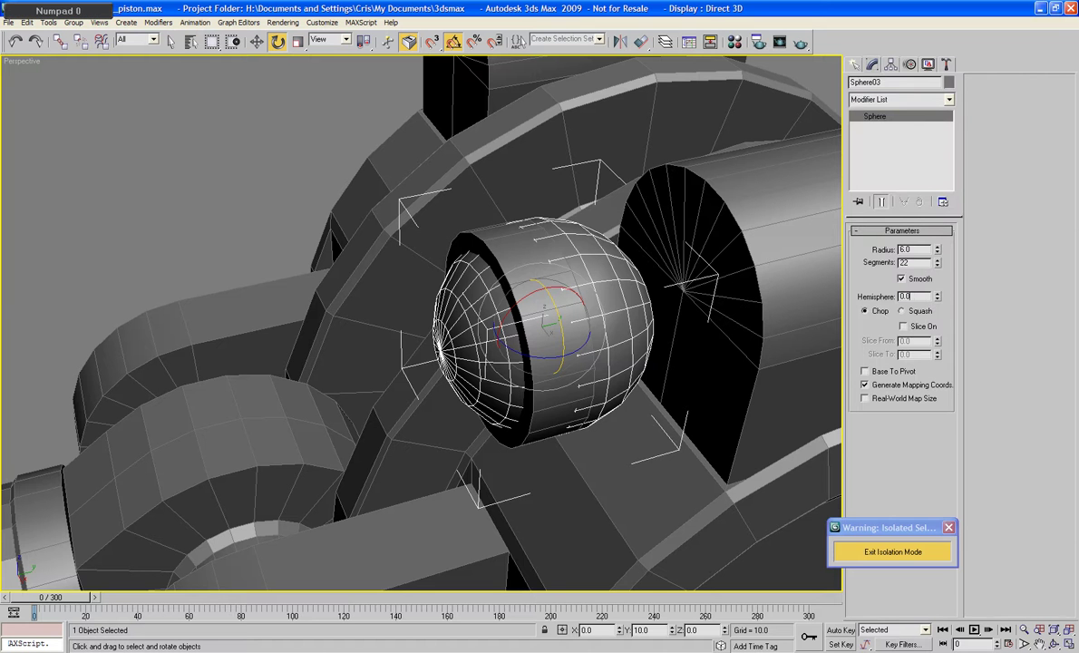
text(5)
key(Tab)
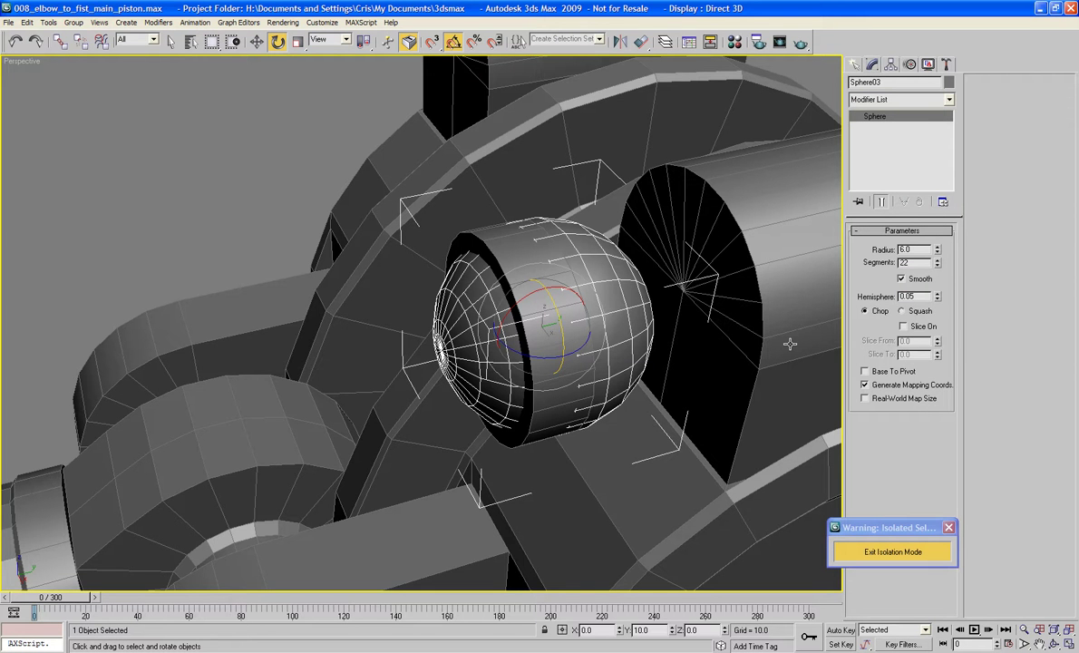
Delete the cylinder that surrounds the sphere, keeping the sphere selected
alt+middle_drag(728, 322, 581, 378)
click(252, 121)
click(550, 357)
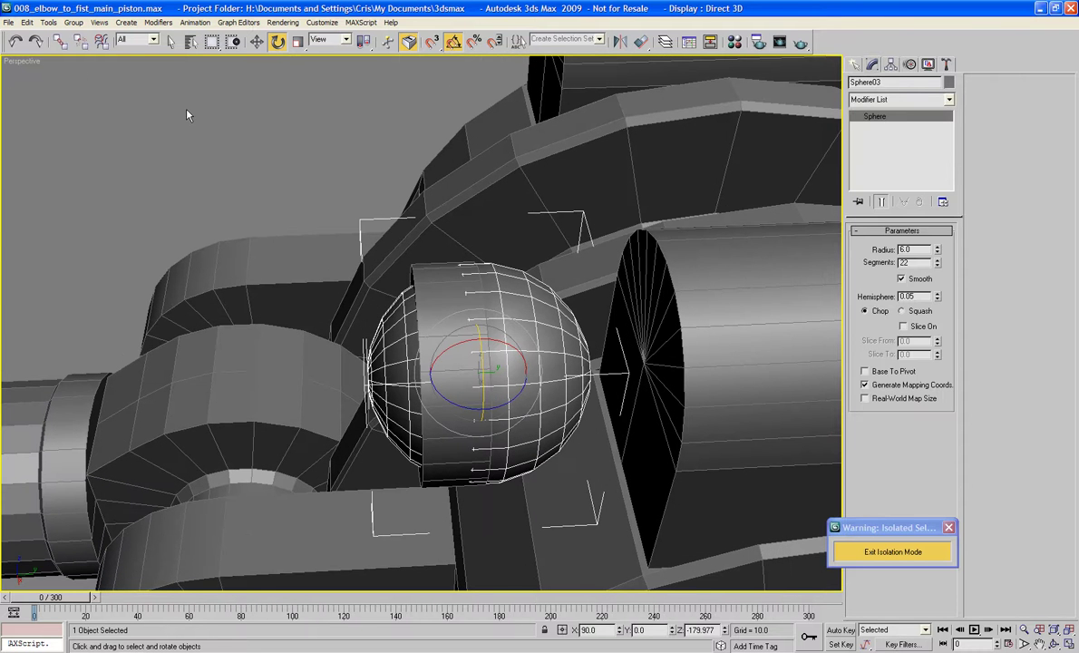
click(465, 326)
click(465, 325)
key(Delete)
key(ctrl+z)
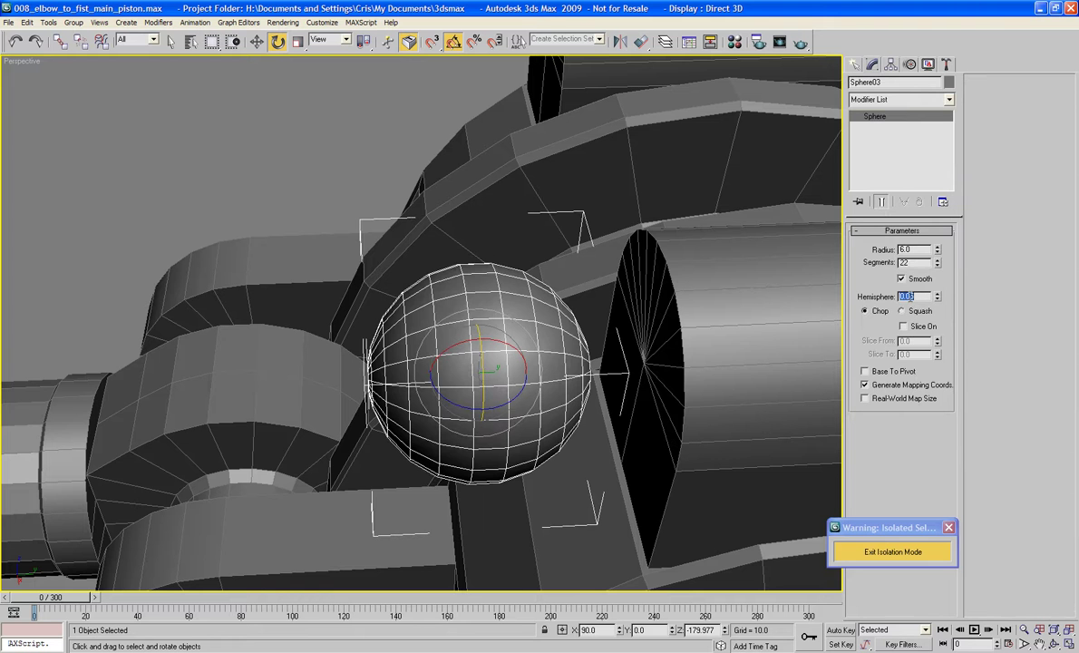
Set the sphere's Hemisphere value to 0.5 to cut it in half
text(0.5)
key(Tab)
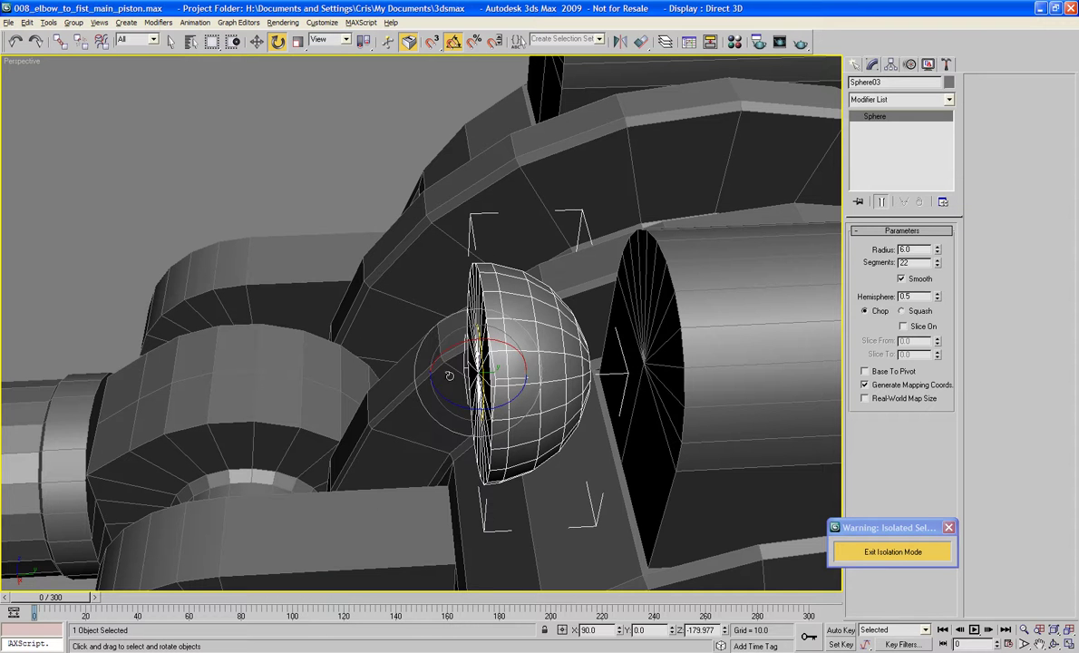
alt+middle_drag(636, 386, 681, 392)
Convert the half sphere to an Editable Poly
right_click(681, 393)
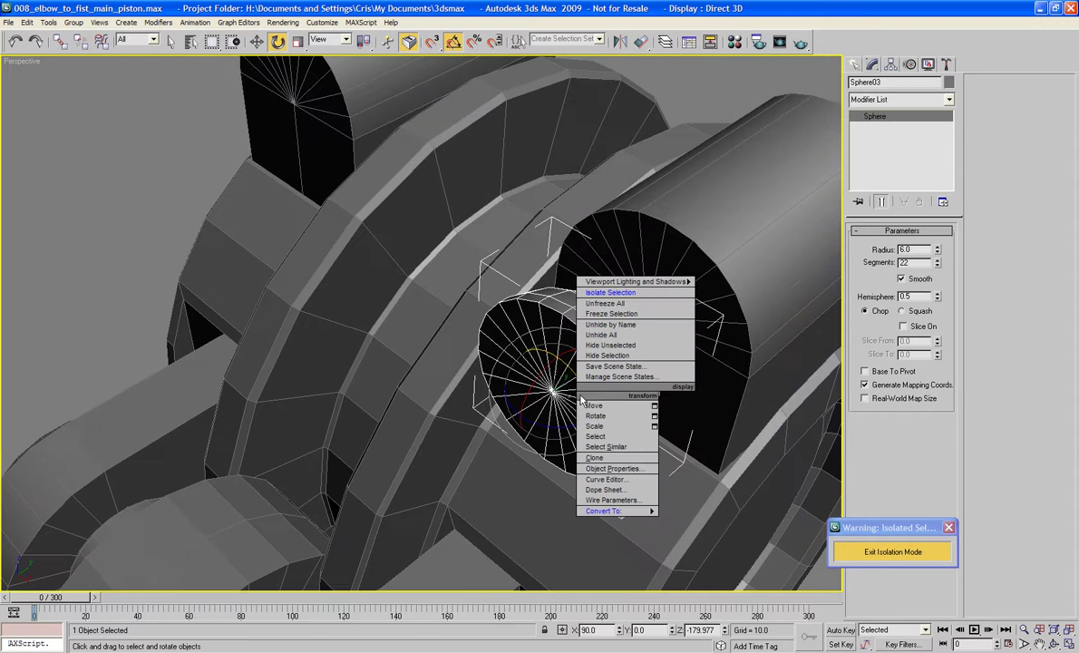
mouse_move(635, 511)
click(687, 523)
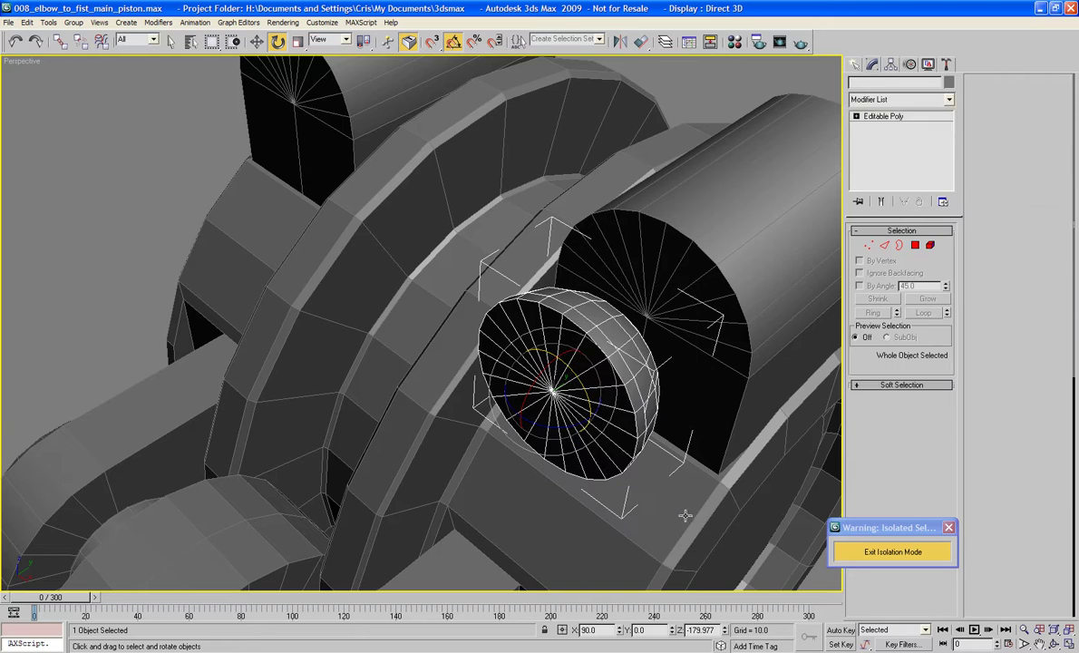
alt+middle_drag(682, 511, 535, 383)
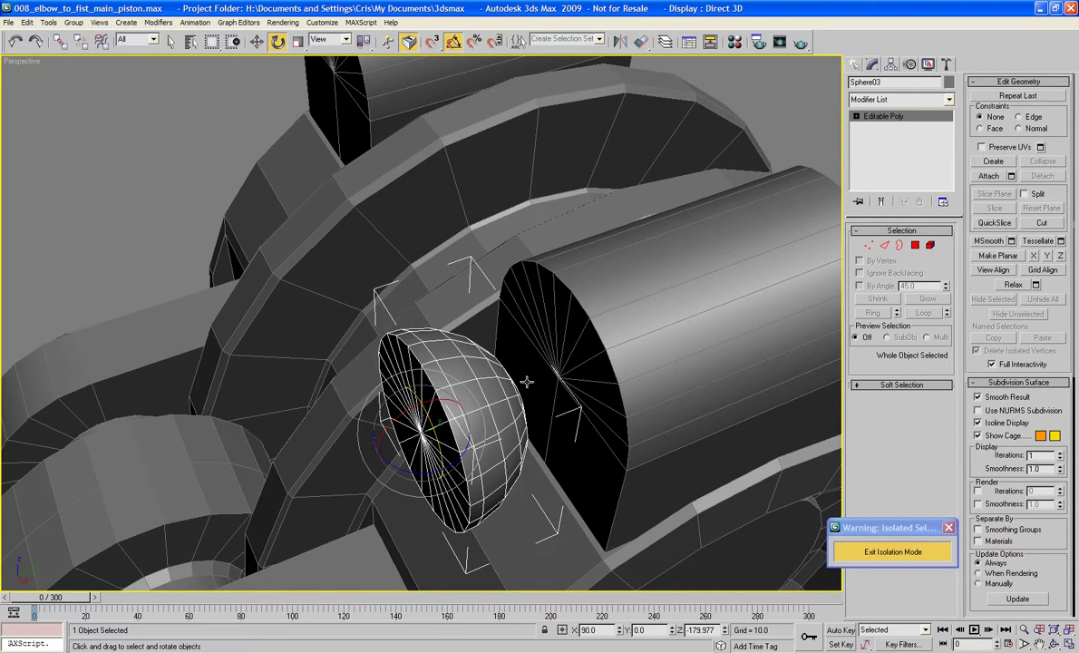
scroll(526, 382, up, 10)
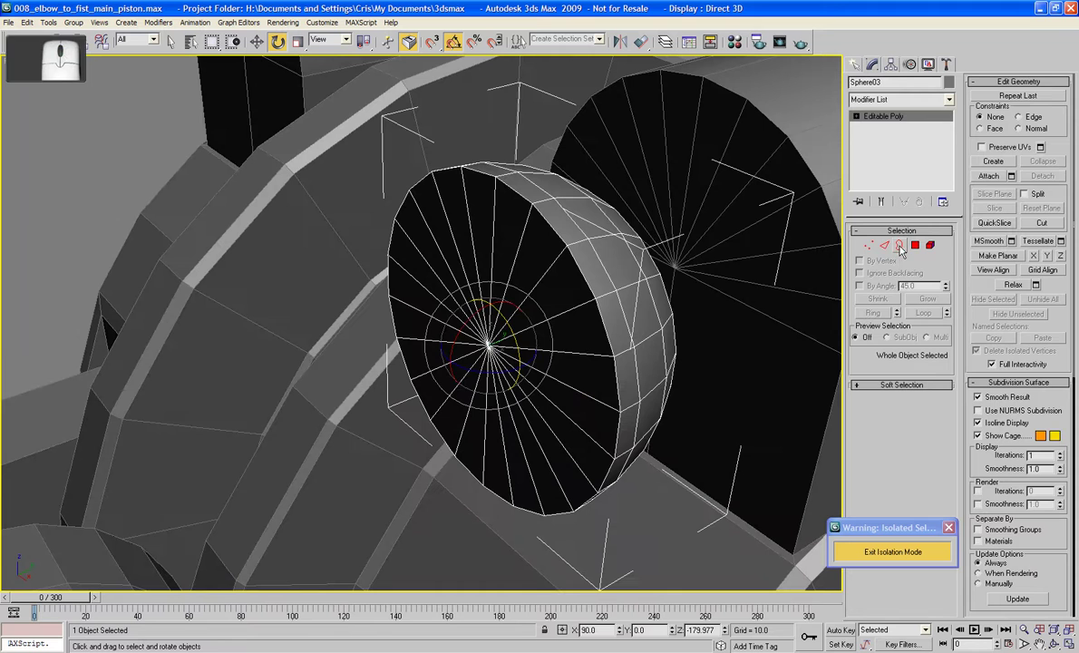
Delete the polygons of the half sphere's flat cap, leaving the curved shell open
click(884, 245)
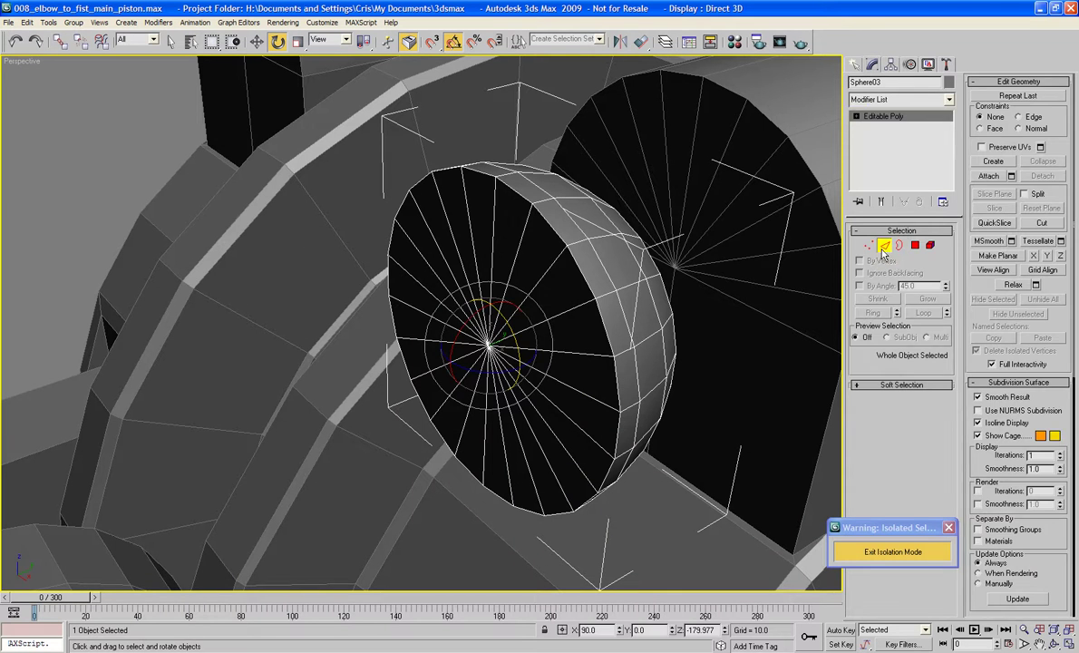
click(548, 272)
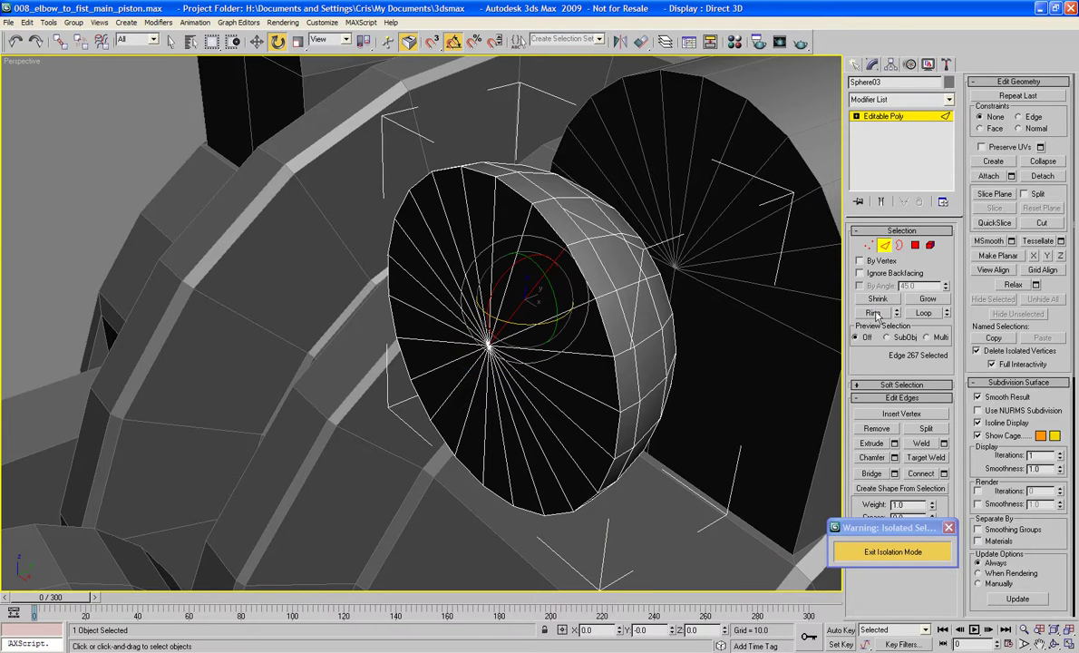
click(582, 276)
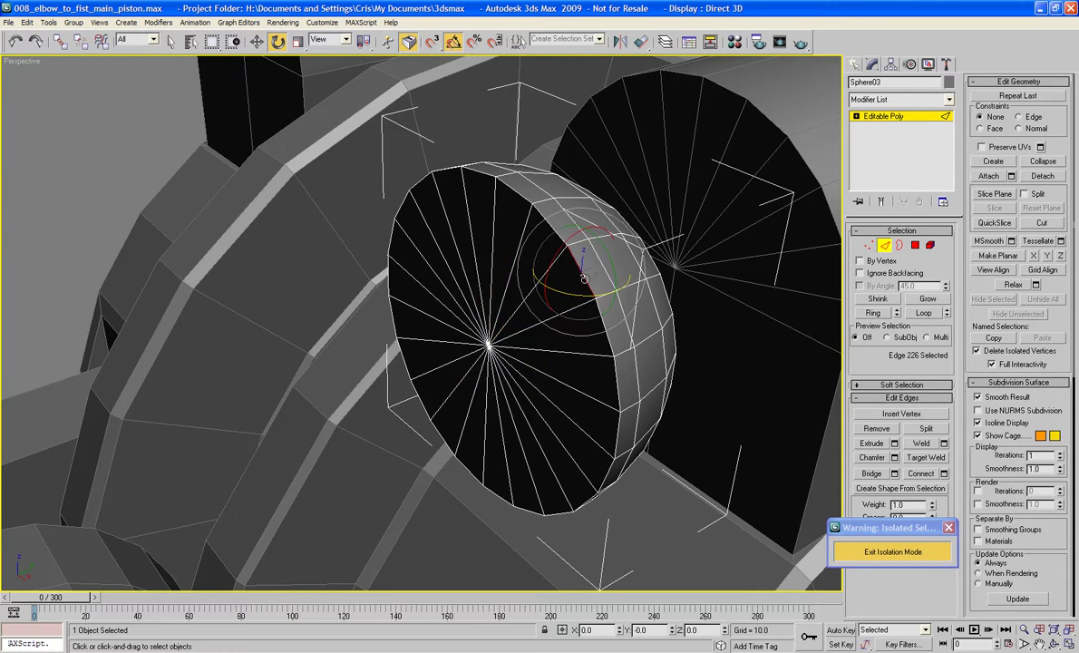
click(923, 313)
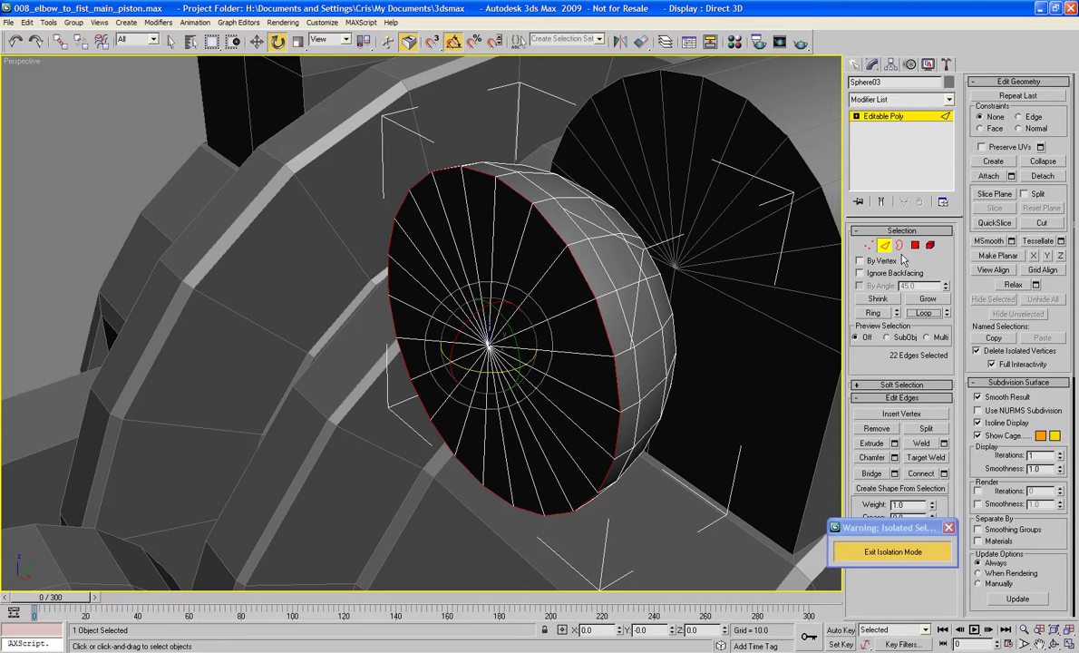
ctrl+click(915, 245)
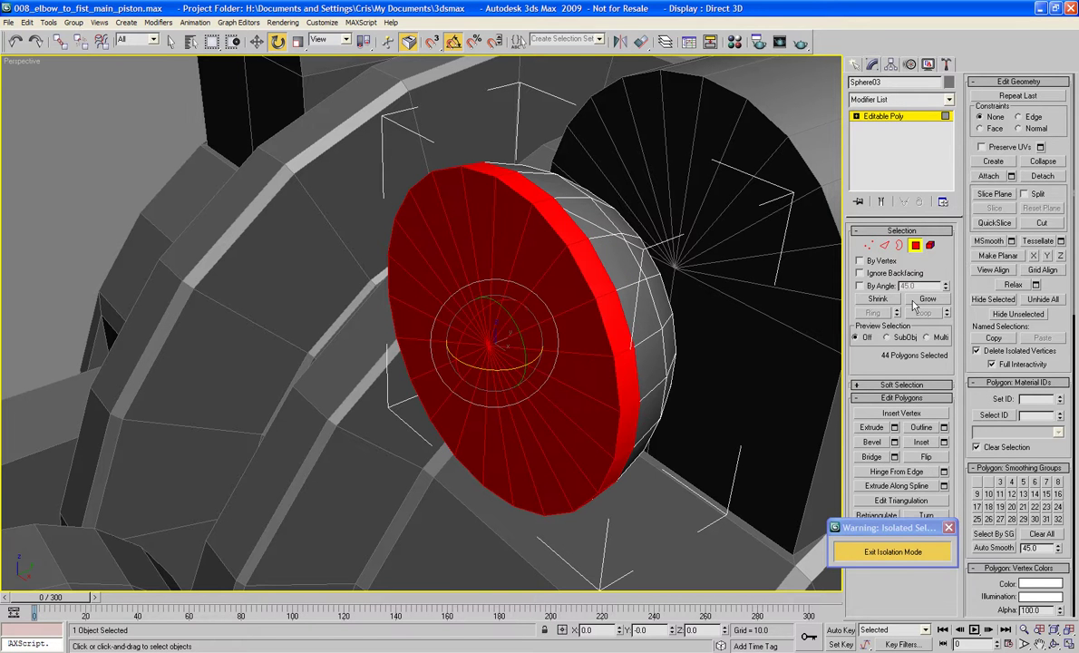
click(861, 300)
key(Delete)
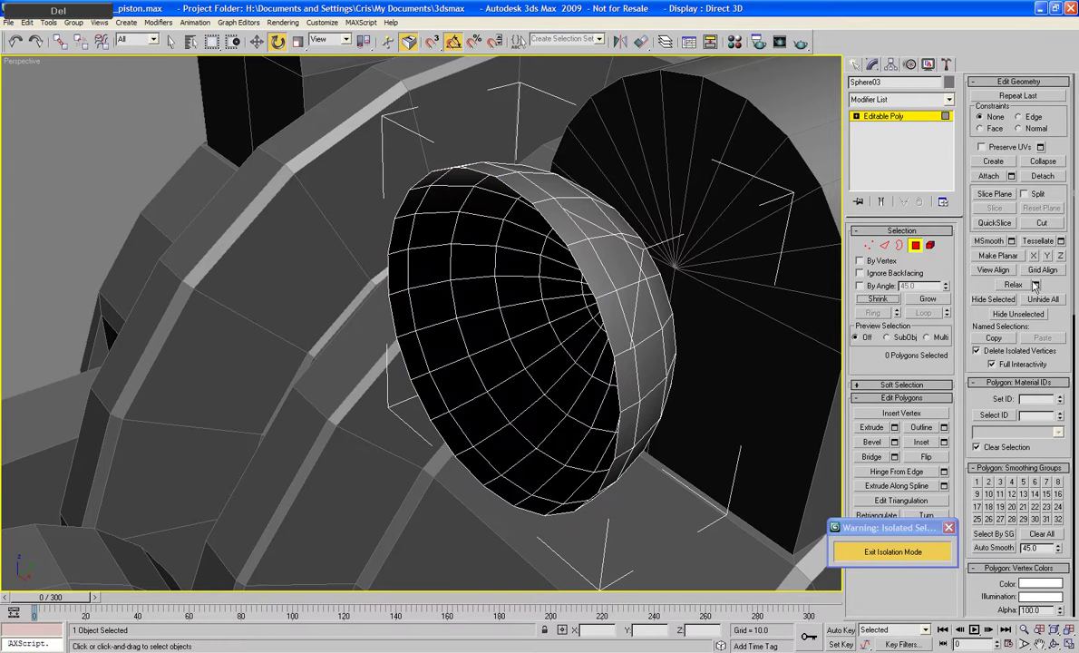
click(915, 245)
Move the open half sphere along its Y axis into the end of the bracket's lug
alt+middle_drag(680, 270, 553, 306)
key(w)
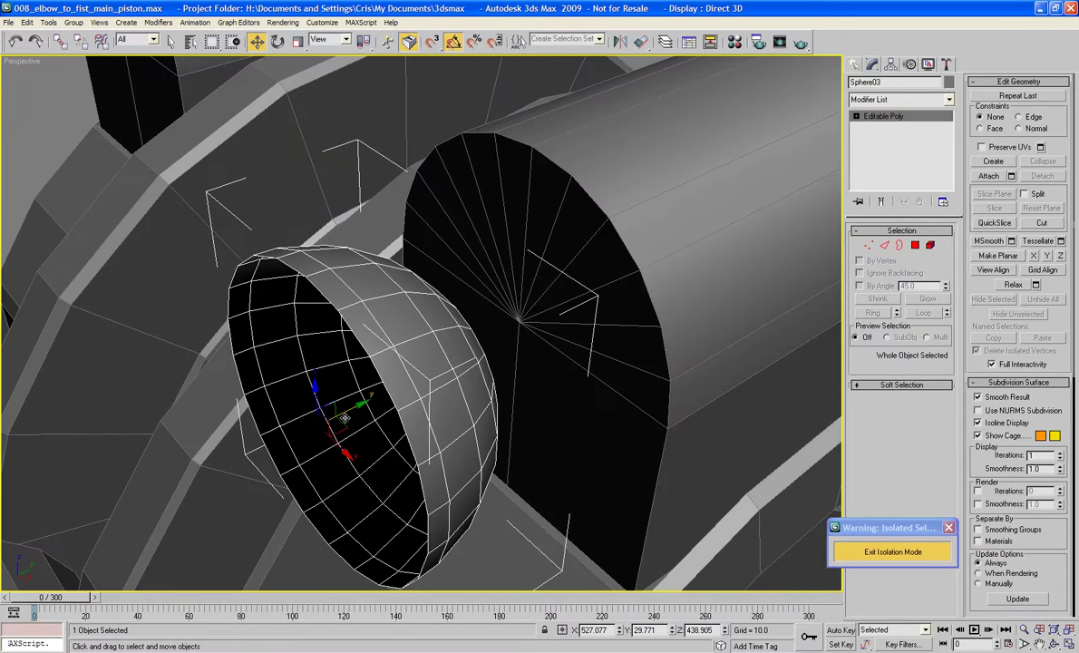
drag(345, 414, 642, 379)
Clone the half sphere outward in front of the lug as a copy named PF_Elbow_Minor_Piston_End
shift+drag(555, 307, 385, 385)
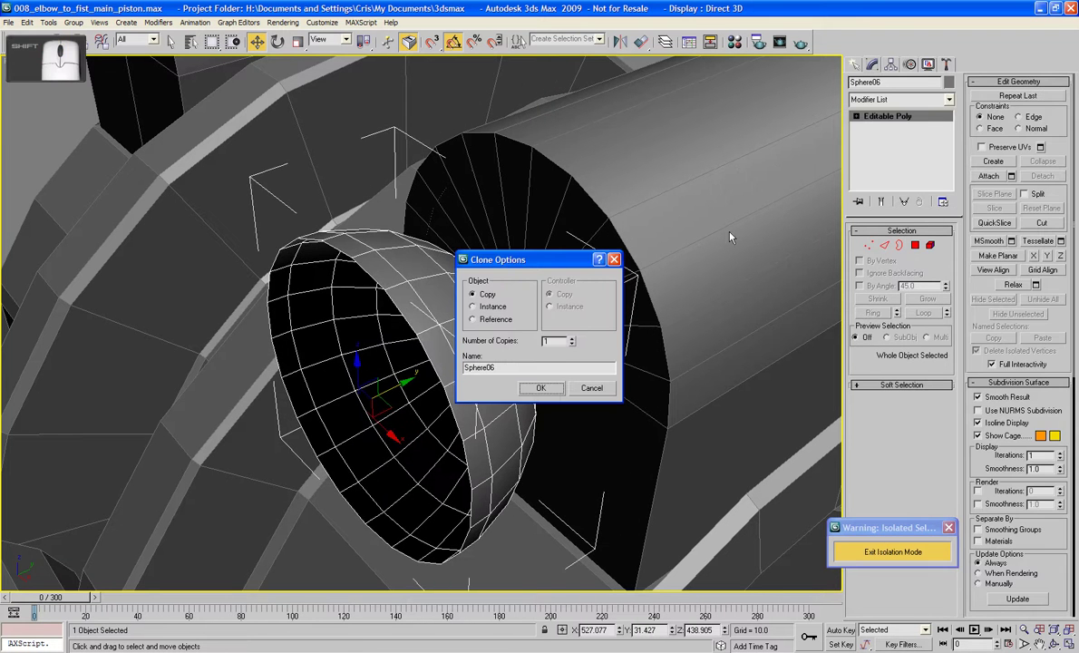
double_click(523, 369)
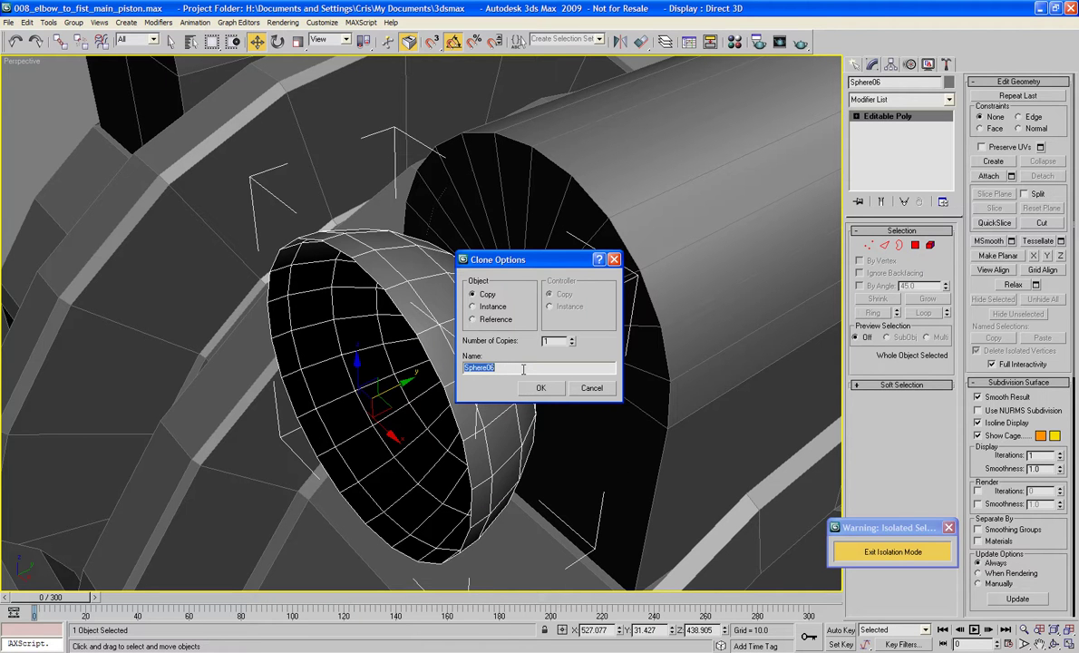
text(PF_E)
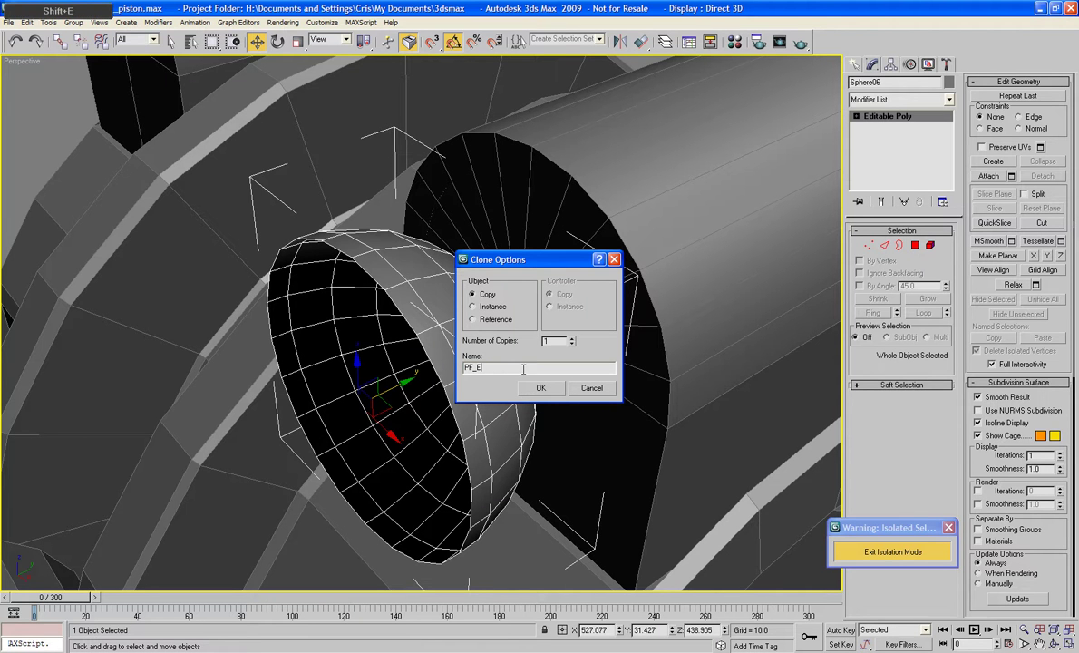
text(lbow_Minor_Piston_End)
key(Return)
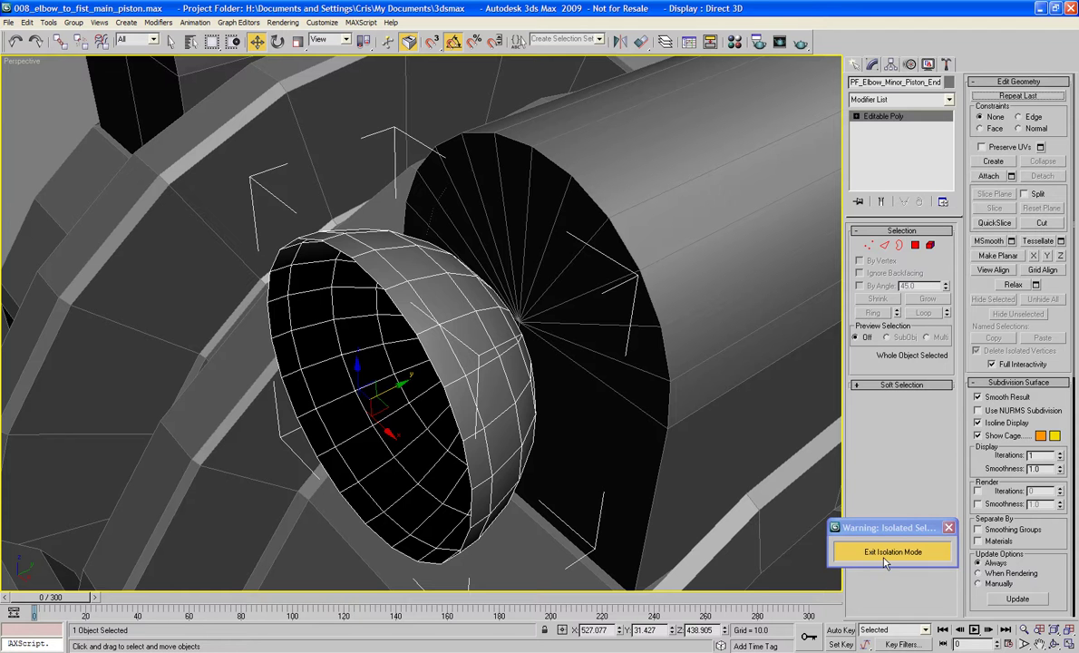
Delete all the polygons of the elbow bracket that close the lug's end behind the half spheres
click(594, 344)
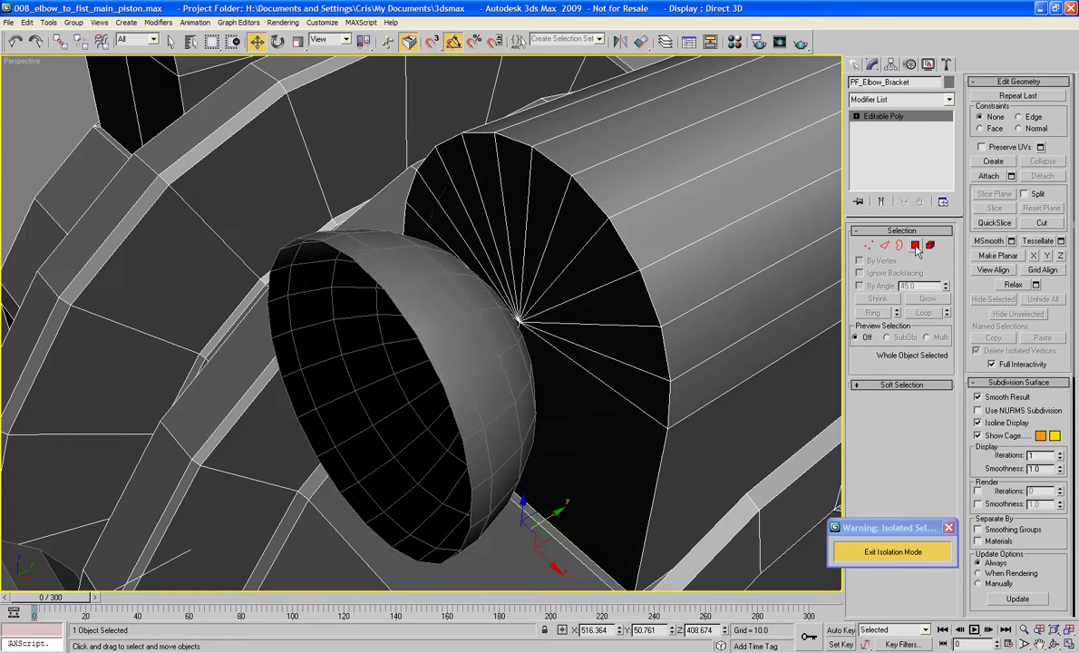
click(915, 245)
click(546, 388)
ctrl+click(604, 344)
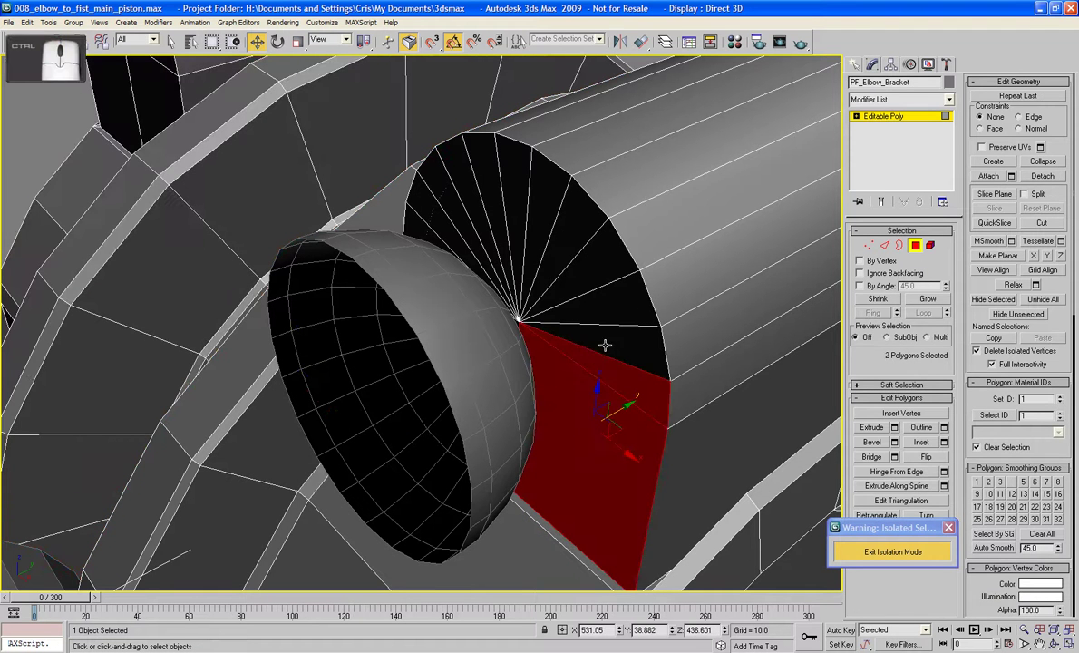
ctrl+click(595, 276)
ctrl+click(569, 247)
ctrl+click(548, 222)
ctrl+click(529, 205)
ctrl+click(500, 199)
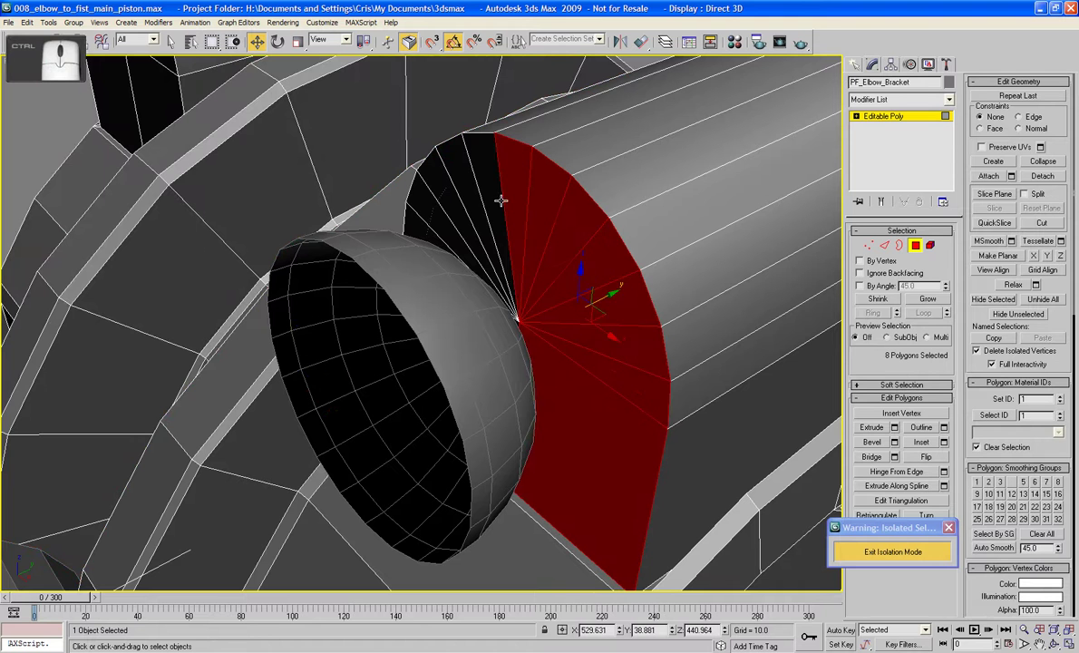
ctrl+click(480, 181)
ctrl+click(458, 179)
ctrl+click(439, 186)
ctrl+click(441, 214)
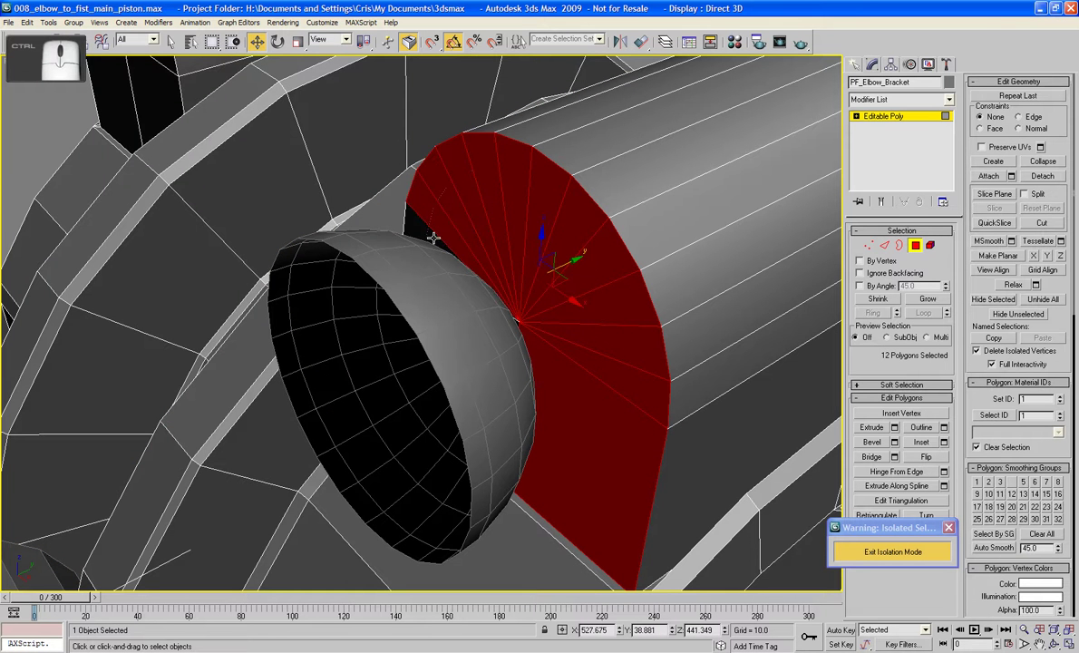
ctrl+click(433, 237)
alt+middle_drag(462, 250, 530, 236)
ctrl+click(488, 257)
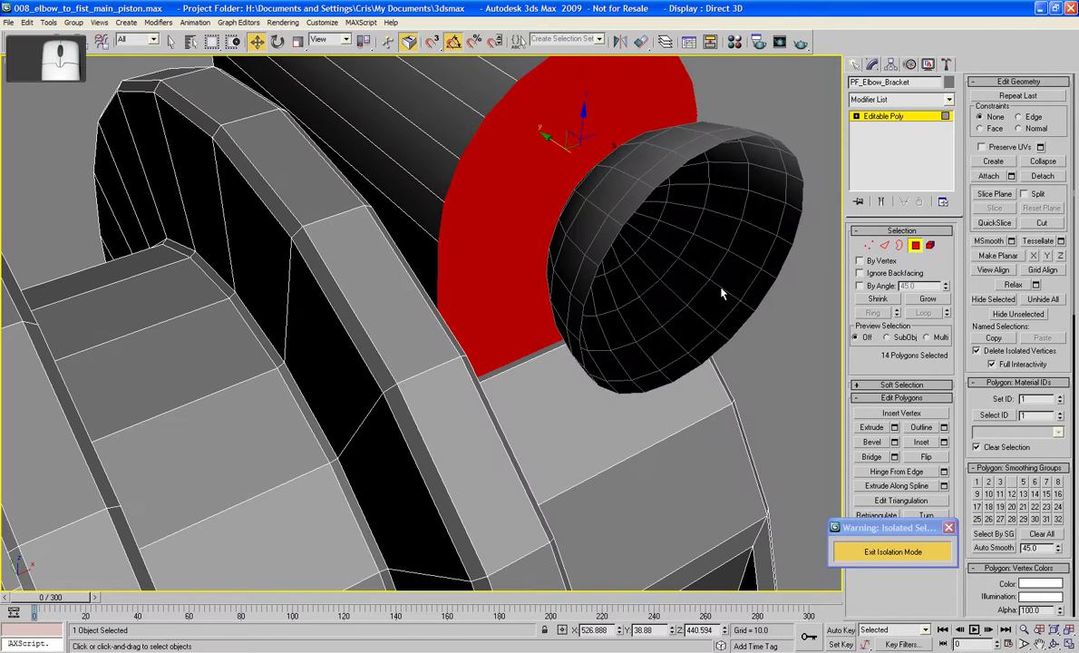
key(Delete)
alt+middle_drag(722, 293, 439, 288)
scroll(538, 295, down, 5)
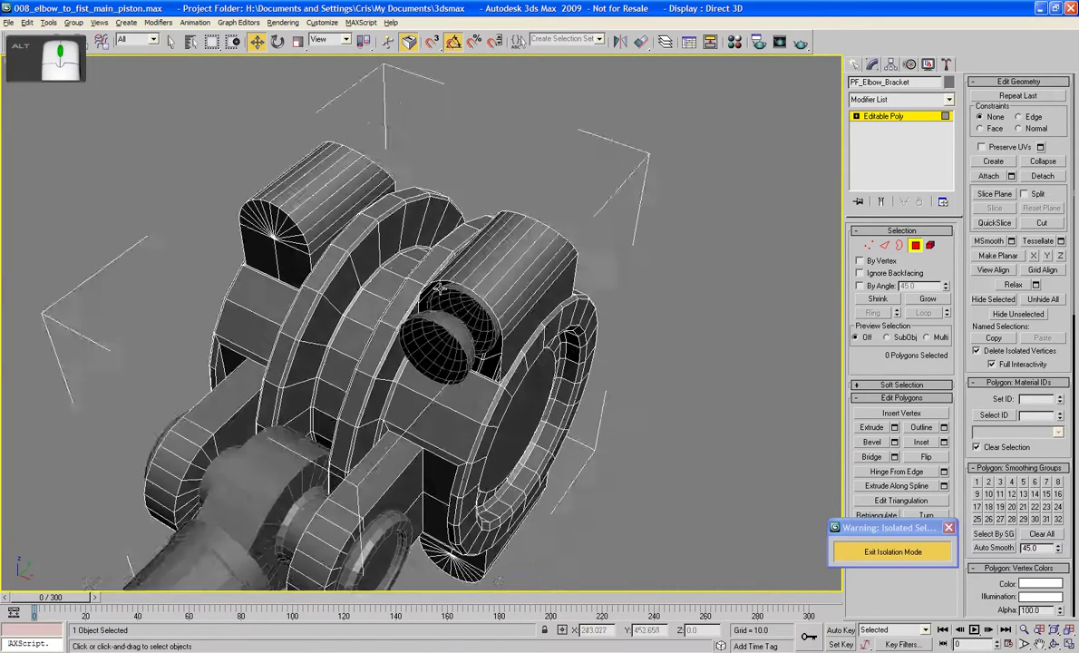
alt+middle_drag(381, 408, 382, 398)
click(288, 273)
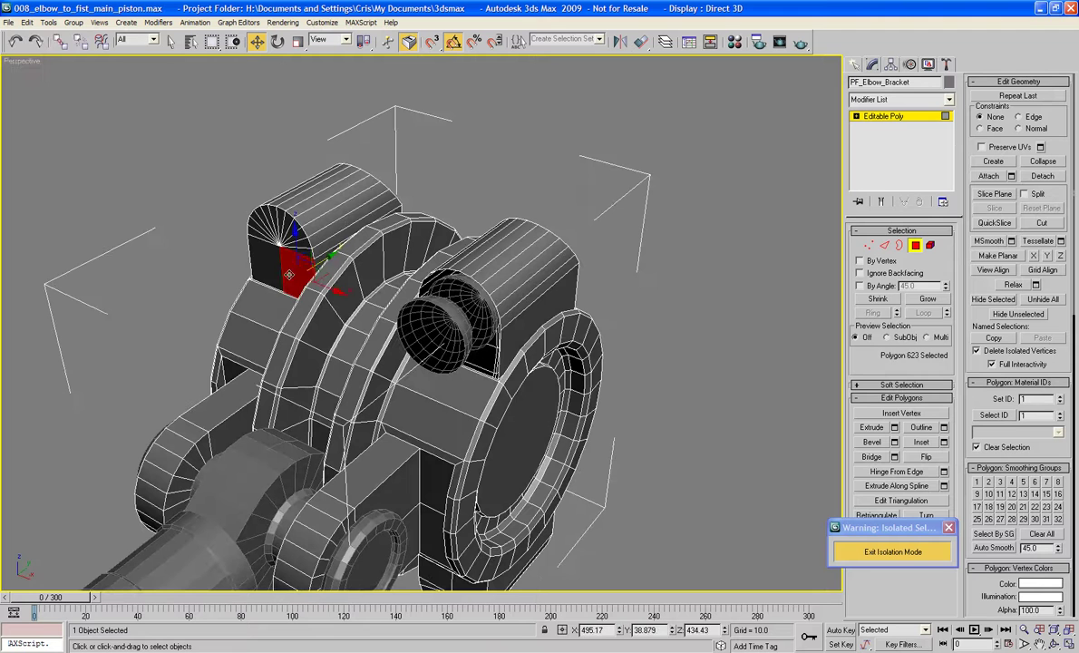
ctrl+click(268, 279)
ctrl+click(304, 250)
ctrl+click(303, 243)
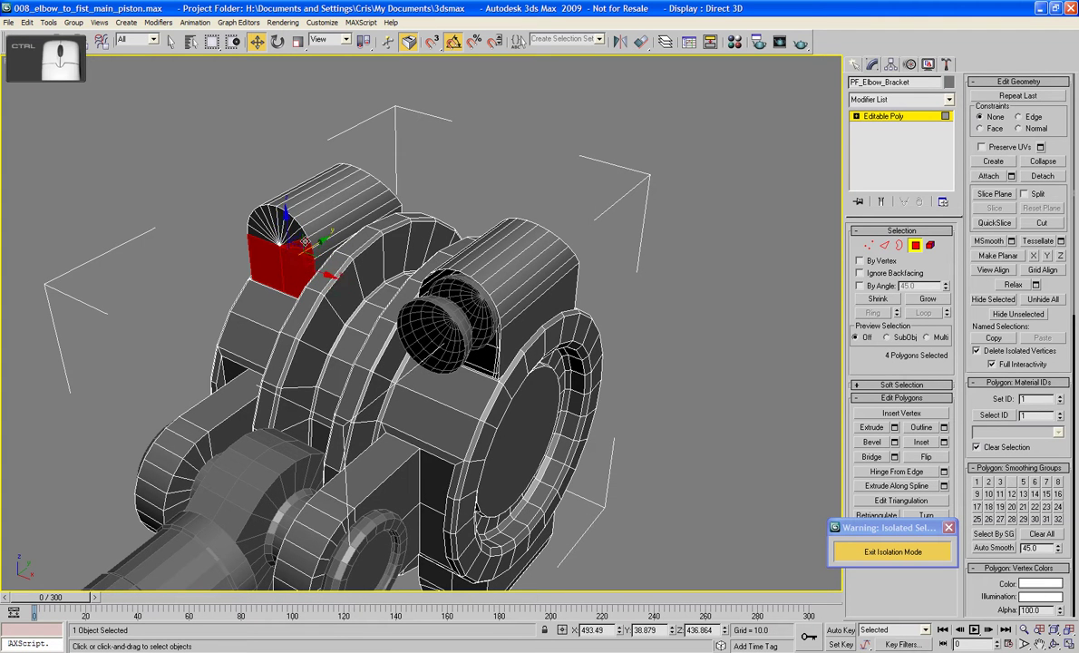
ctrl+click(299, 232)
ctrl+click(294, 224)
ctrl+click(287, 217)
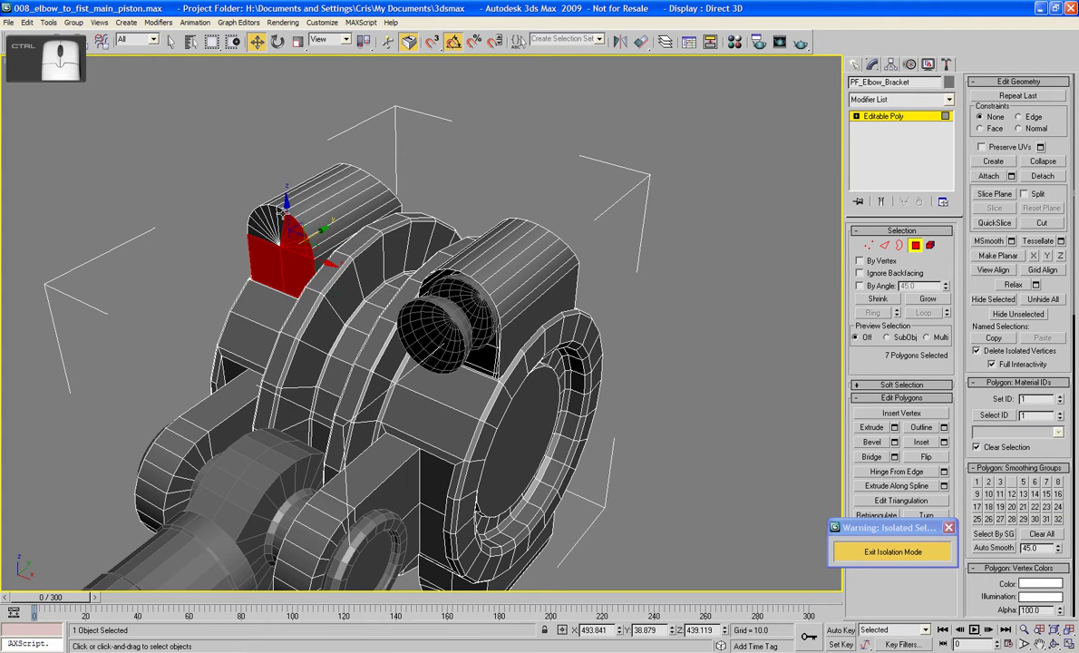
ctrl+click(280, 214)
ctrl+click(265, 214)
ctrl+click(272, 218)
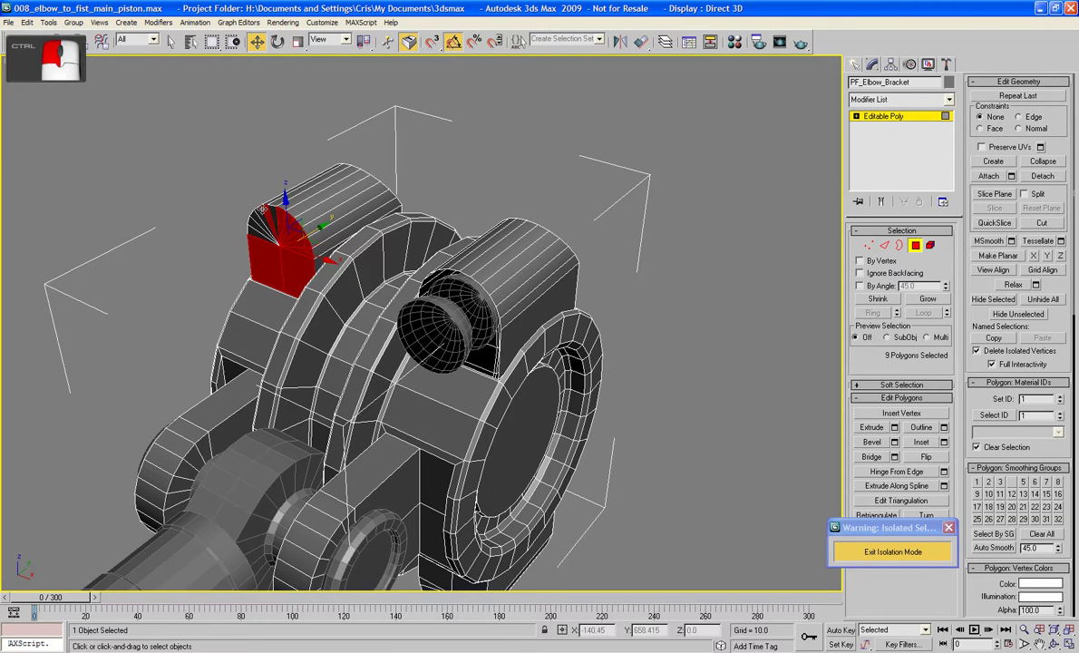
click(770, 356)
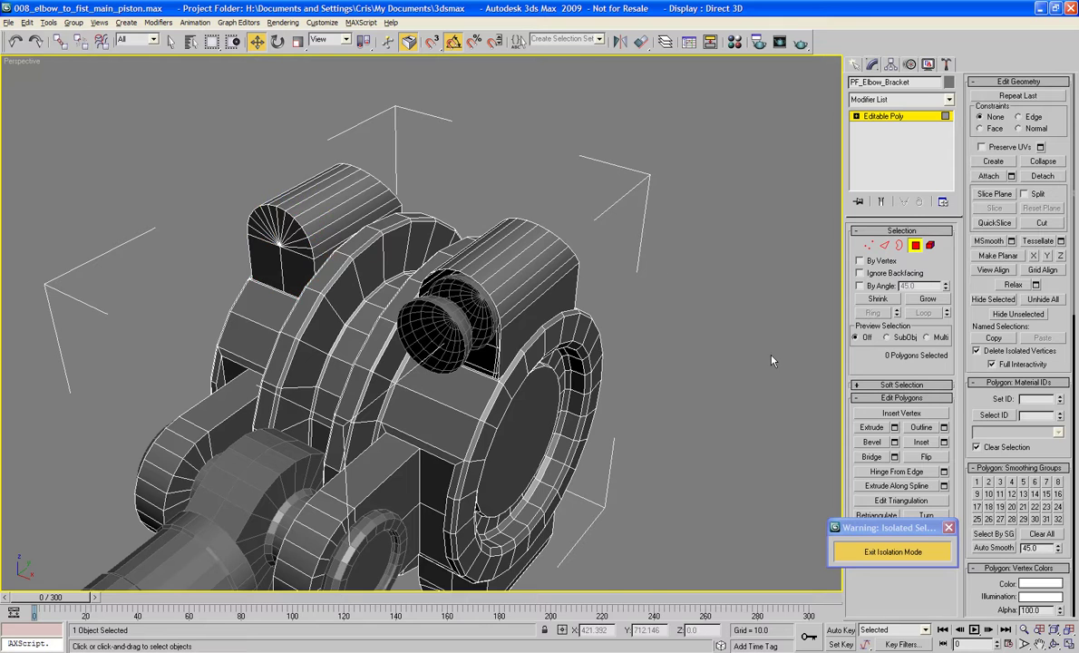
Attach the half sphere inside the open lug to the elbow bracket
alt+middle_drag(771, 355, 725, 412)
scroll(767, 345, up, 2)
scroll(734, 411, up, 2)
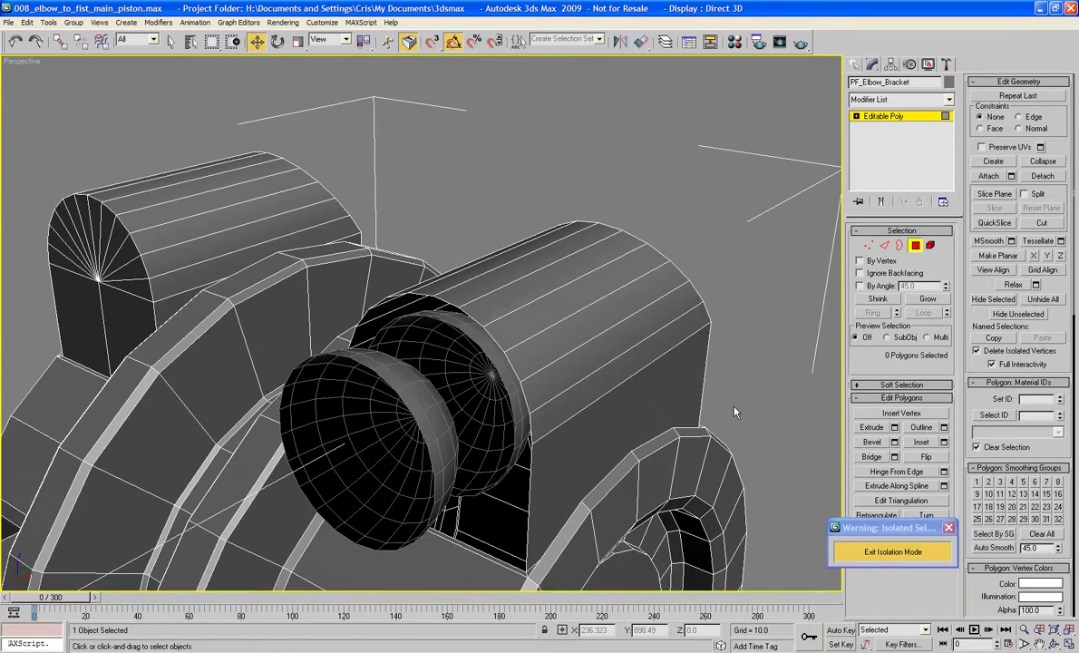
scroll(735, 411, up, 3)
alt+middle_drag(730, 354, 713, 269)
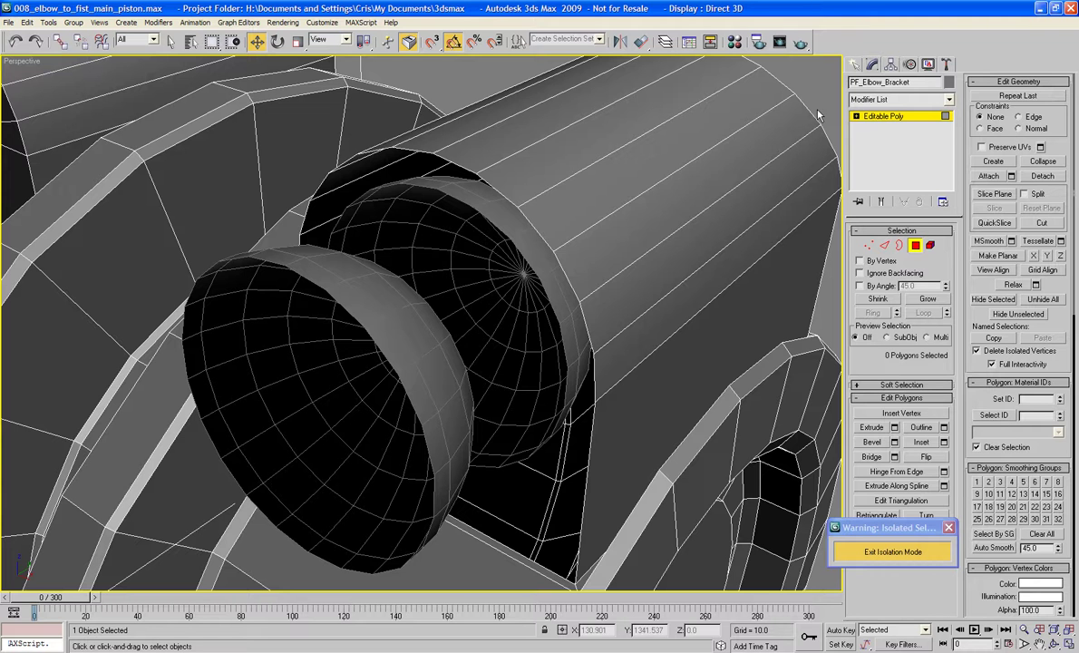
click(777, 136)
click(916, 245)
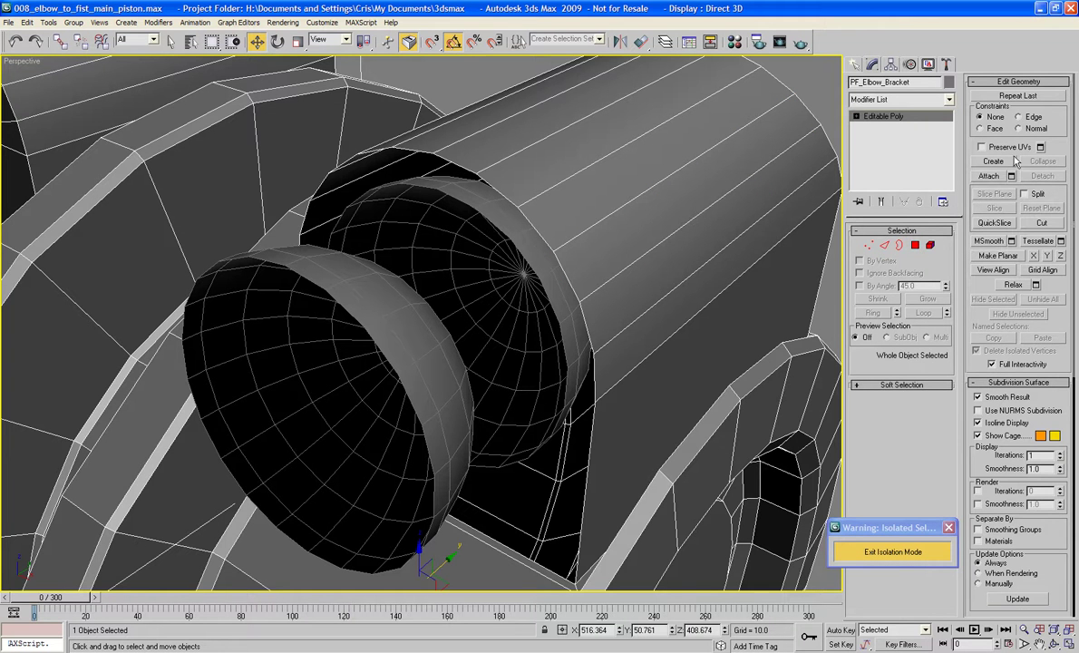
click(988, 176)
click(494, 279)
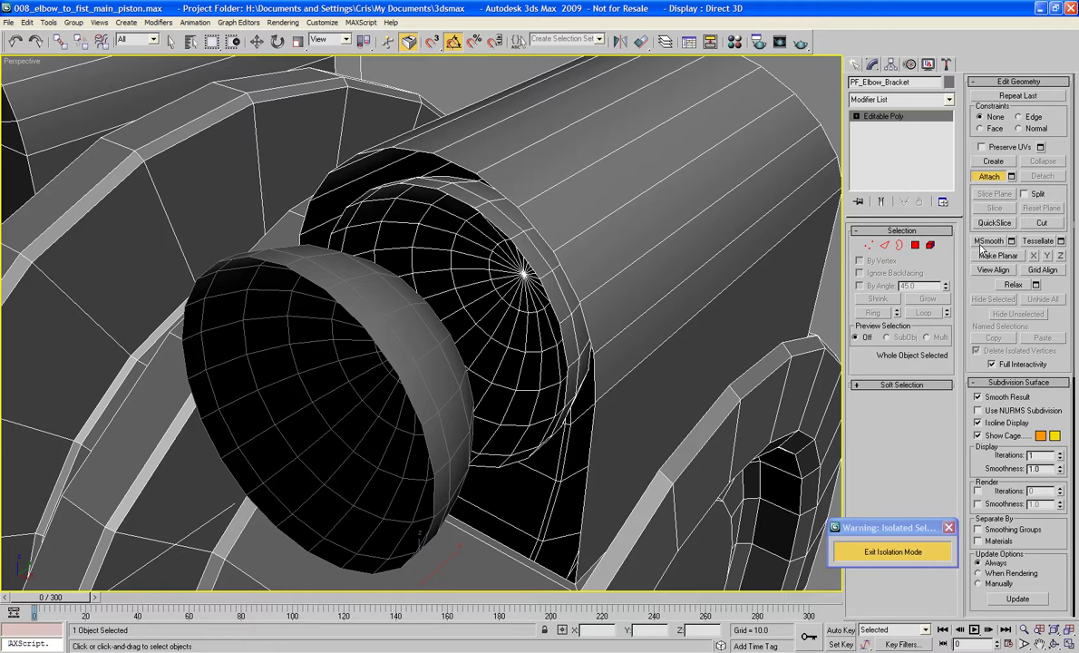
Flip the normals of the attached half-sphere element inside the lug
click(930, 246)
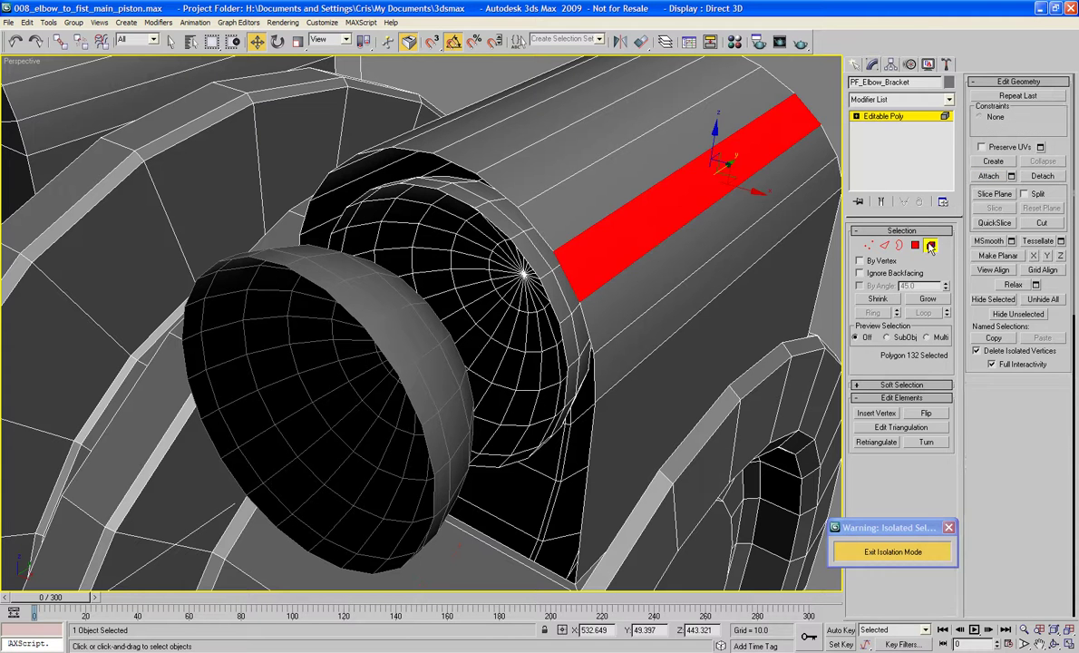
click(513, 288)
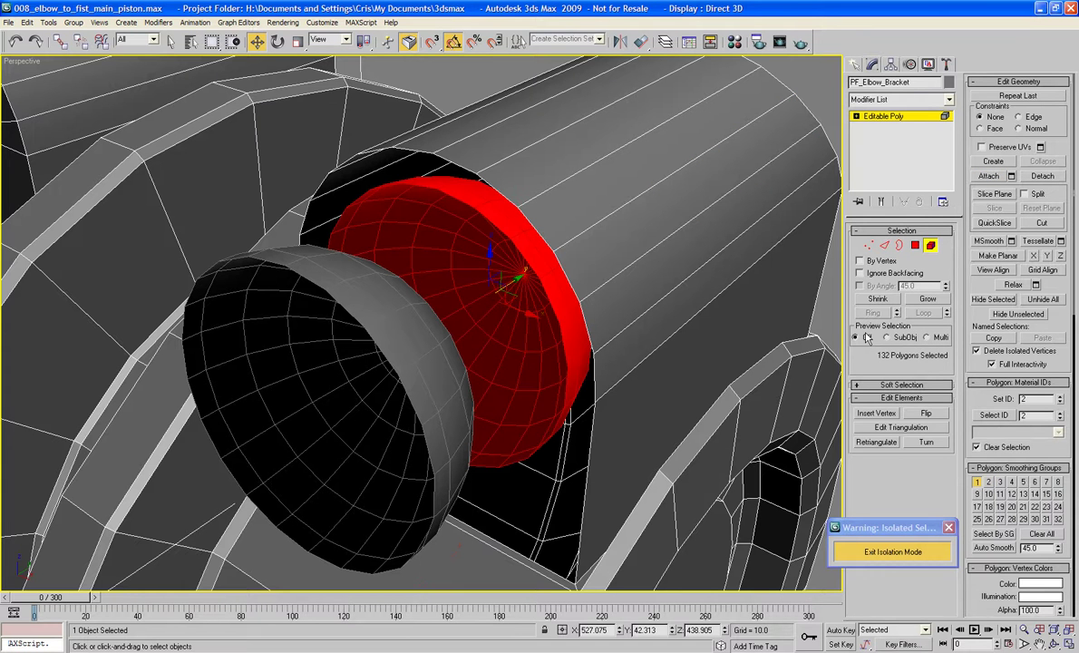
click(926, 414)
click(931, 246)
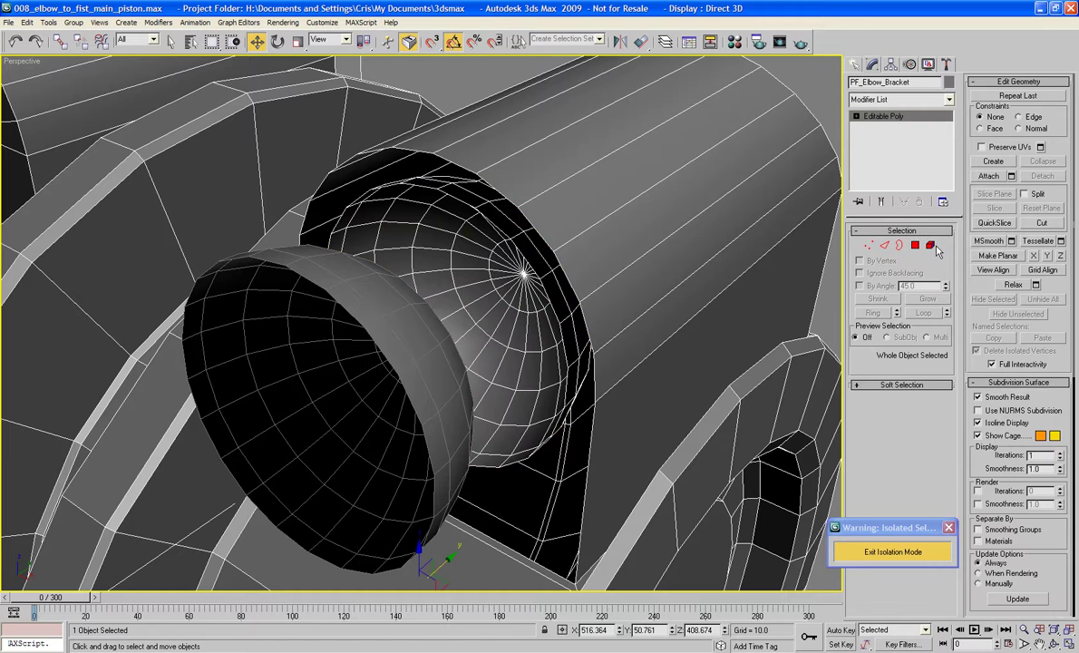
middle_drag(667, 252, 763, 316)
scroll(648, 335, up, 3)
middle_drag(652, 362, 659, 399)
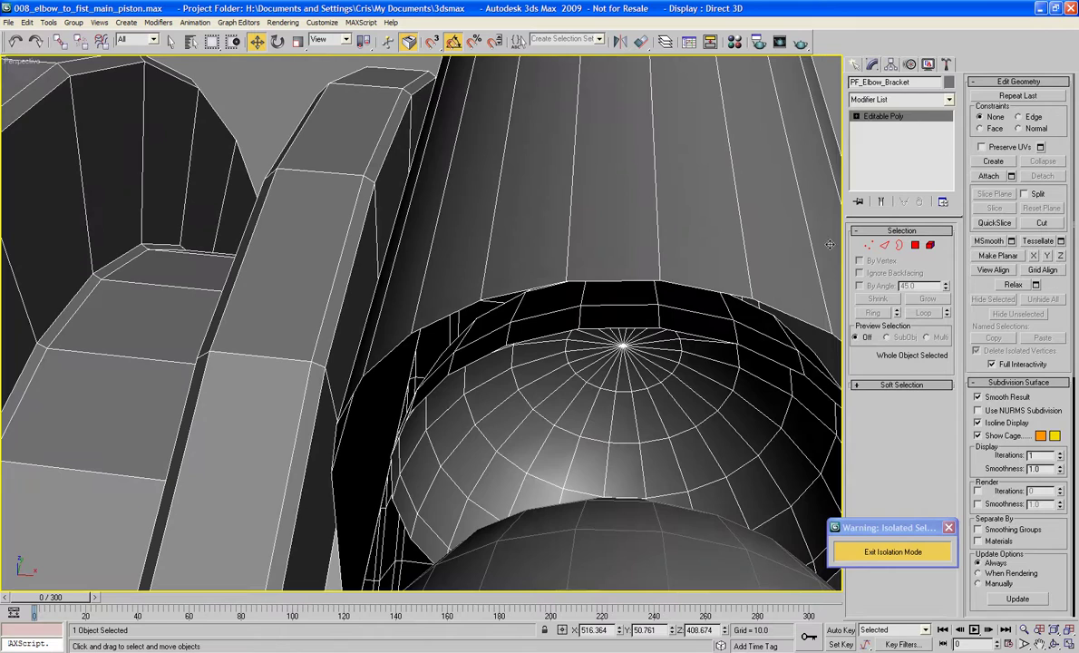
alt+middle_drag(678, 266, 395, 163)
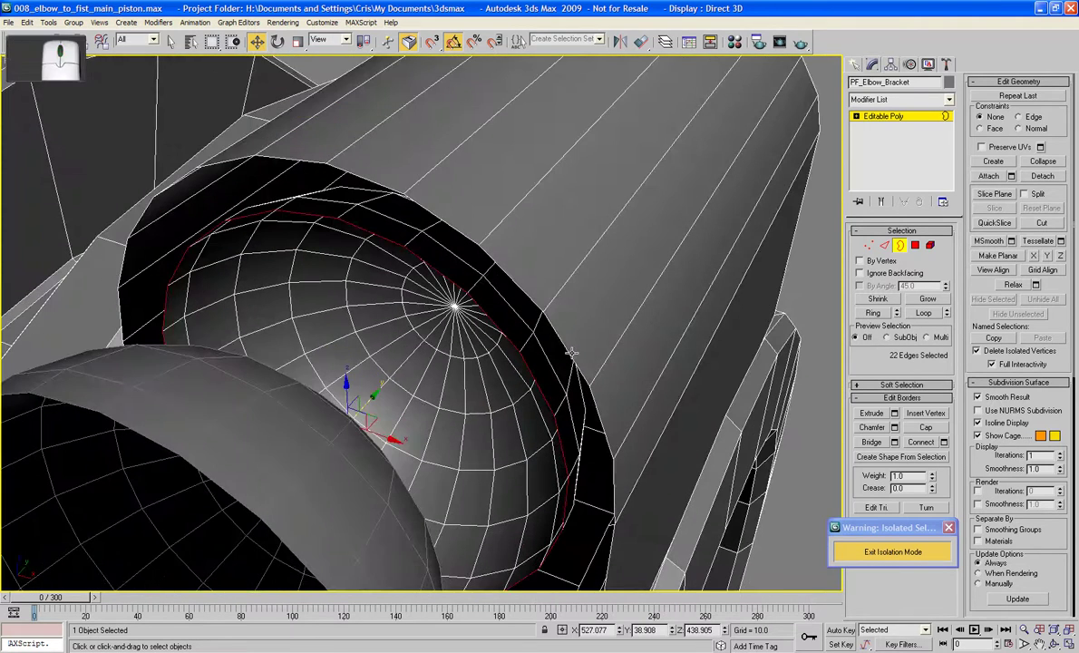
ctrl+double_click(573, 352)
alt+middle_drag(811, 415, 636, 207)
click(705, 220)
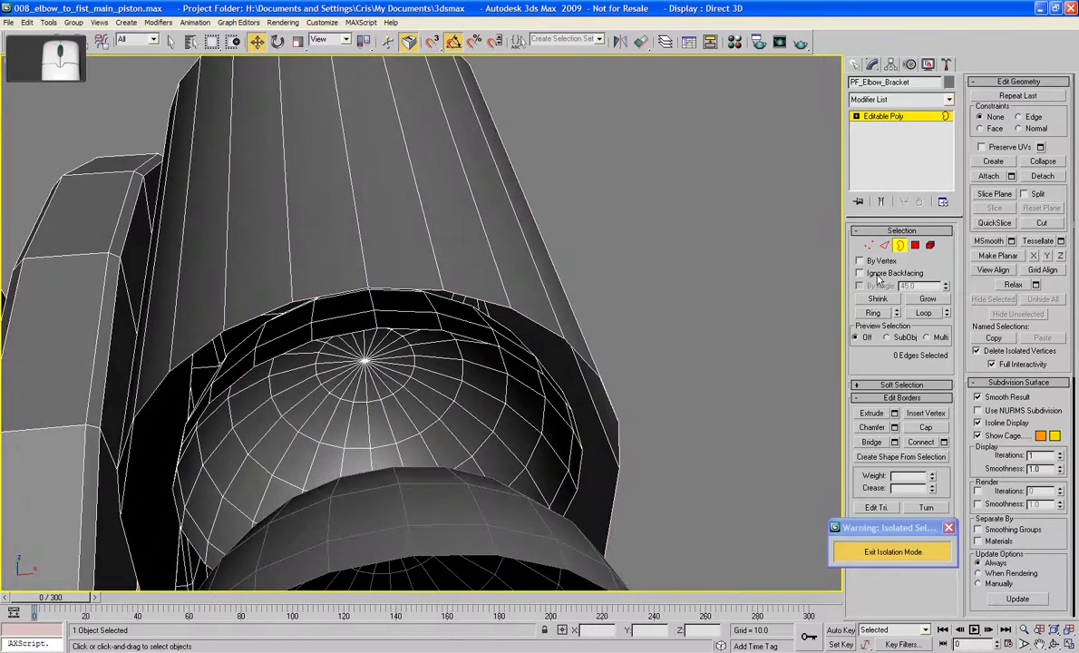
Bridge the upper edges of the half-sphere socket's rim to the matching edges of the lug's open end
key(2)
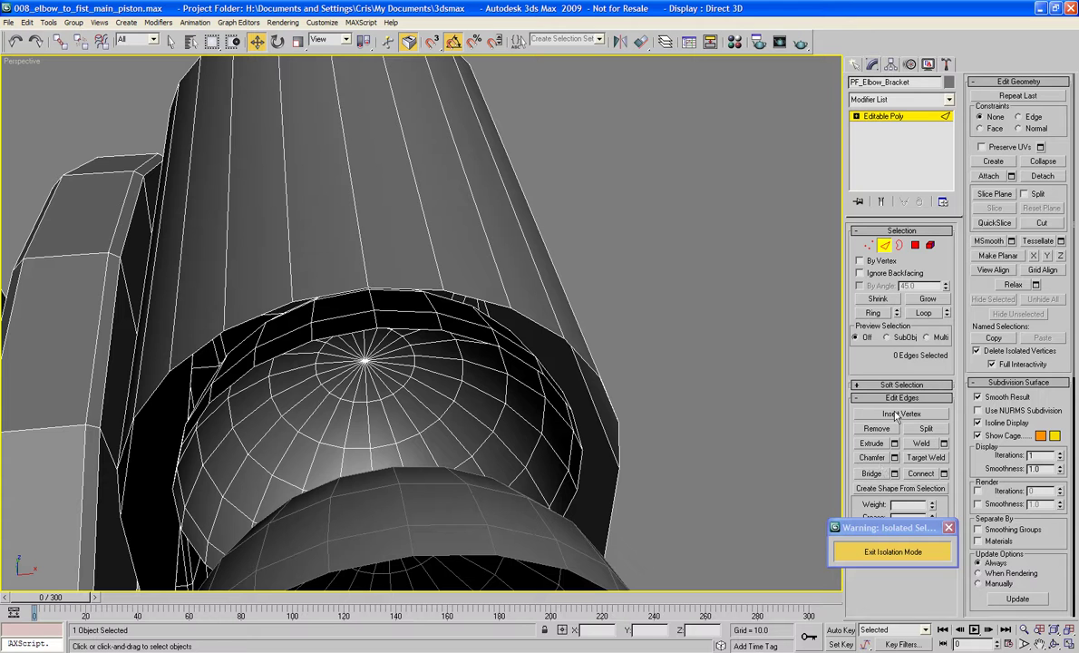
click(873, 474)
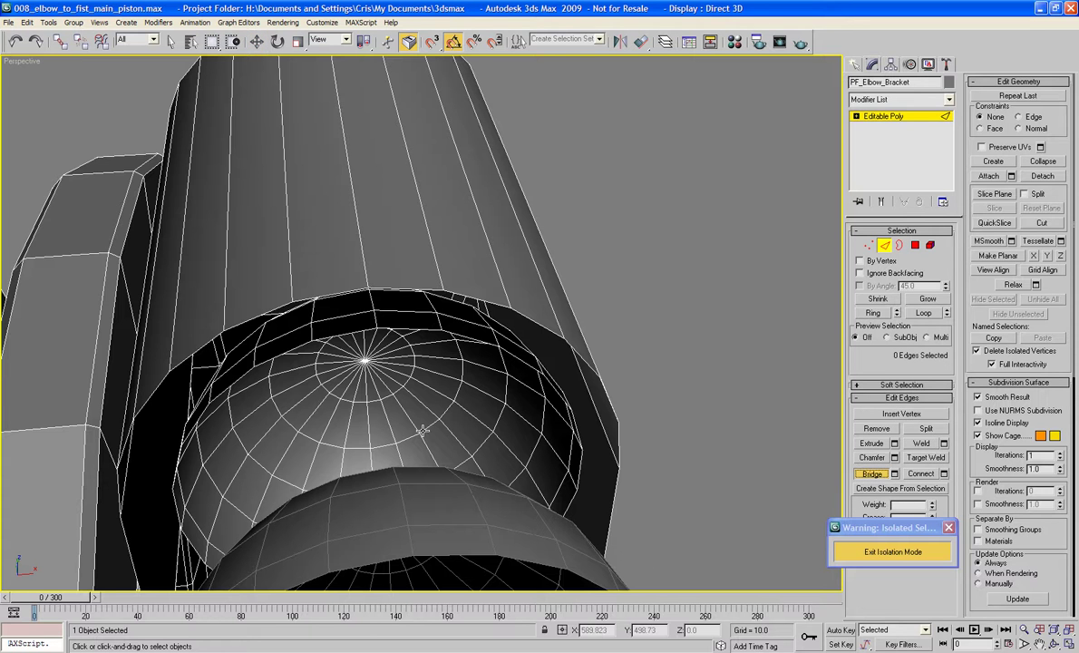
click(346, 337)
click(320, 302)
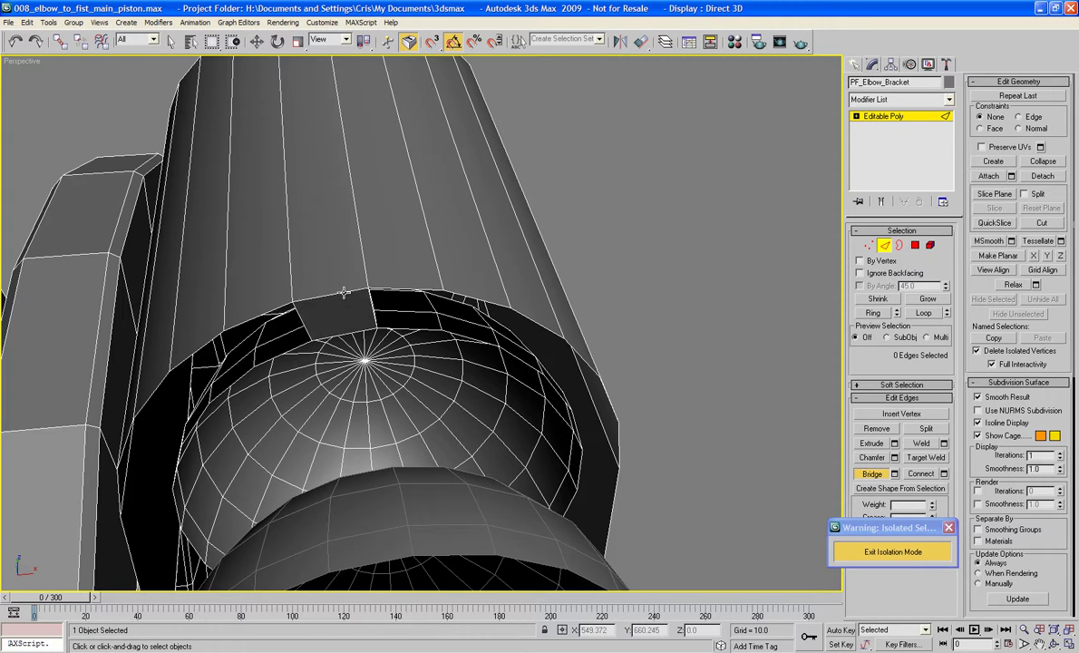
click(411, 326)
click(425, 290)
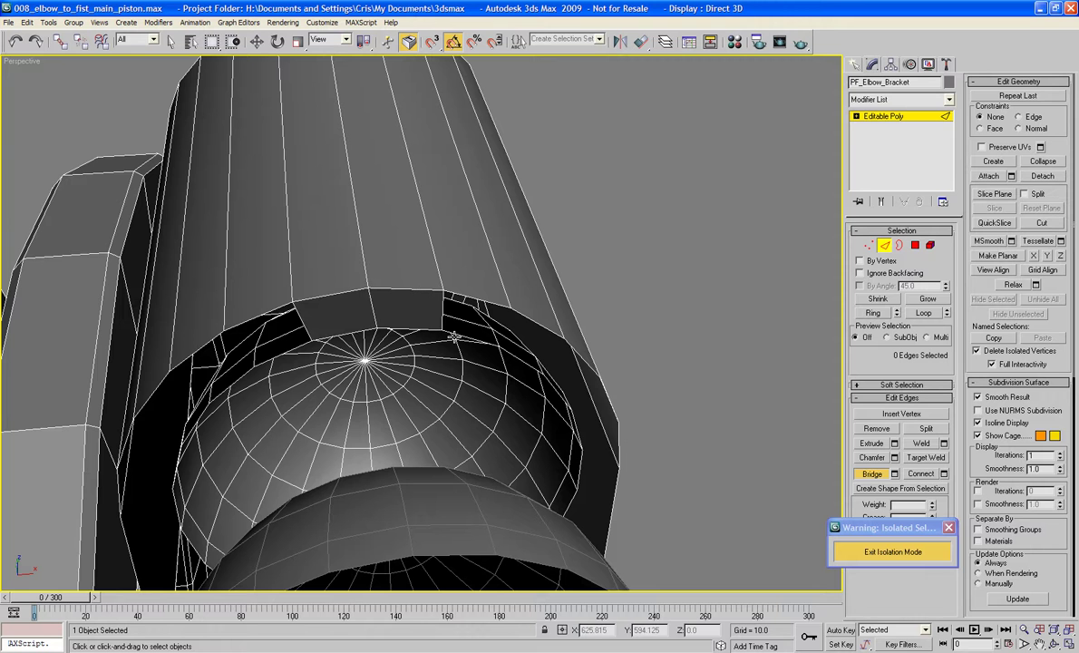
click(474, 302)
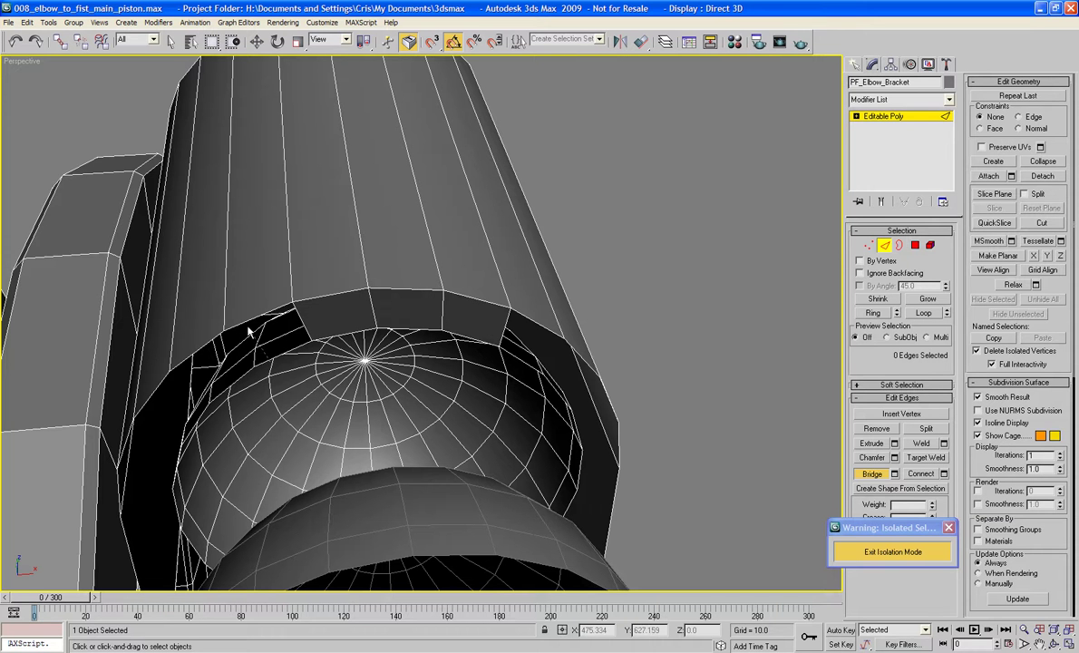
click(229, 301)
Close the remaining open border between the half-sphere socket's rim and the lug's end
alt+middle_drag(512, 289, 598, 290)
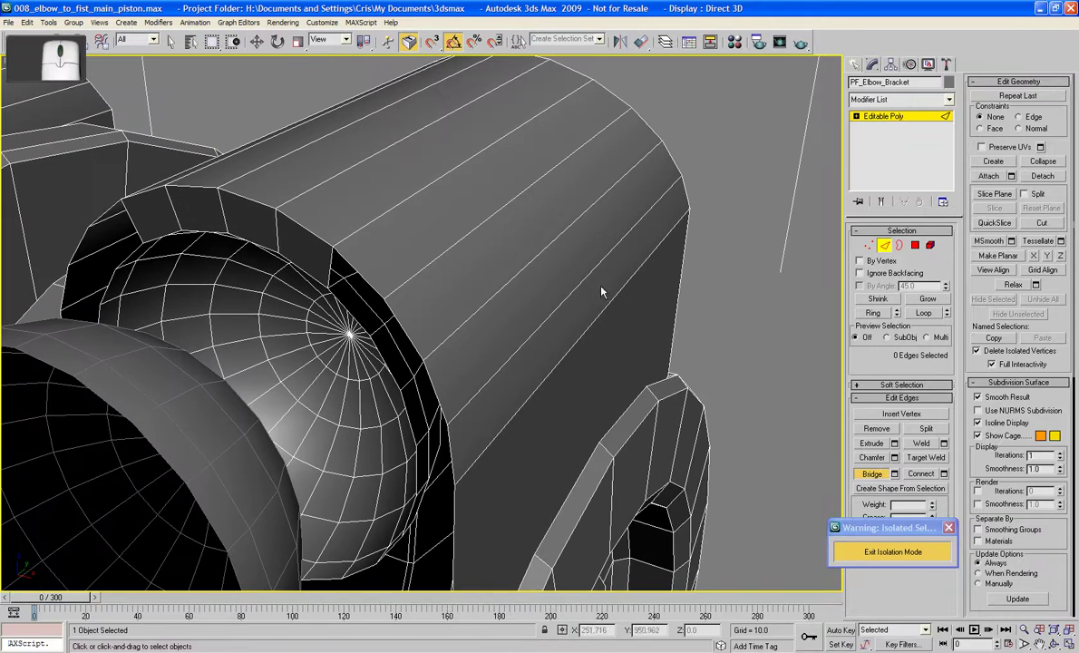
click(895, 244)
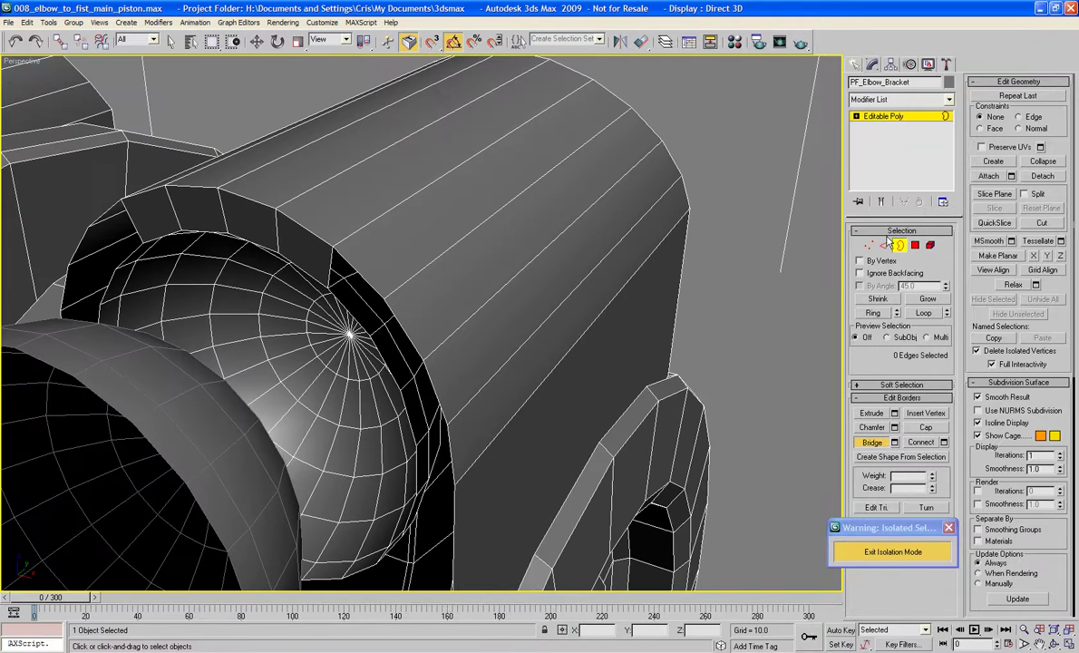
key(w)
click(436, 389)
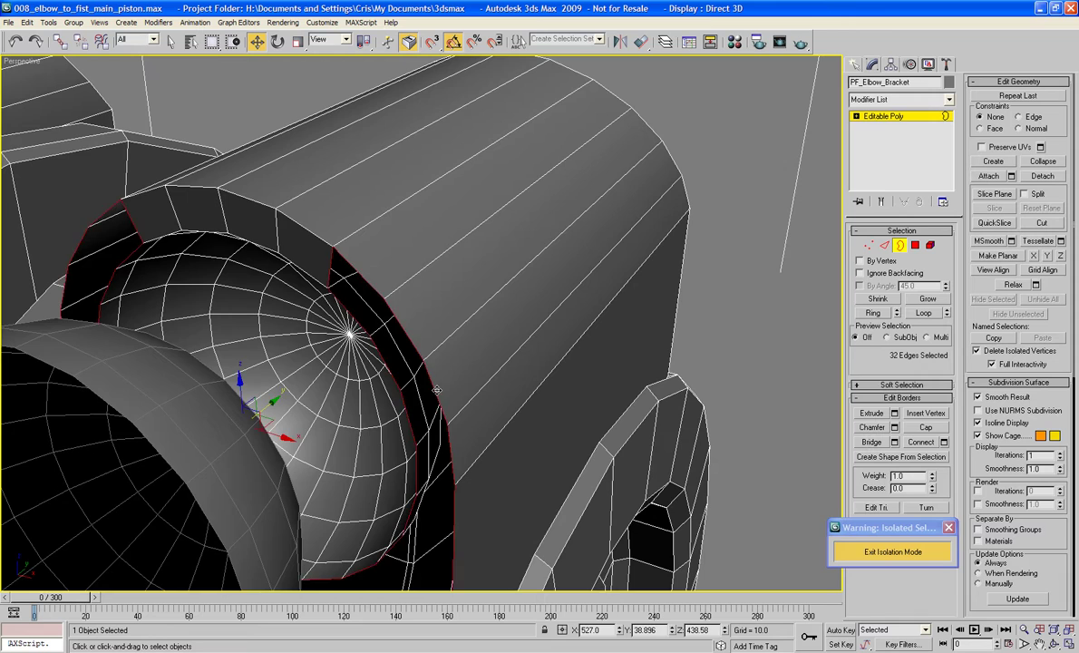
alt+middle_drag(631, 409, 639, 310)
click(899, 246)
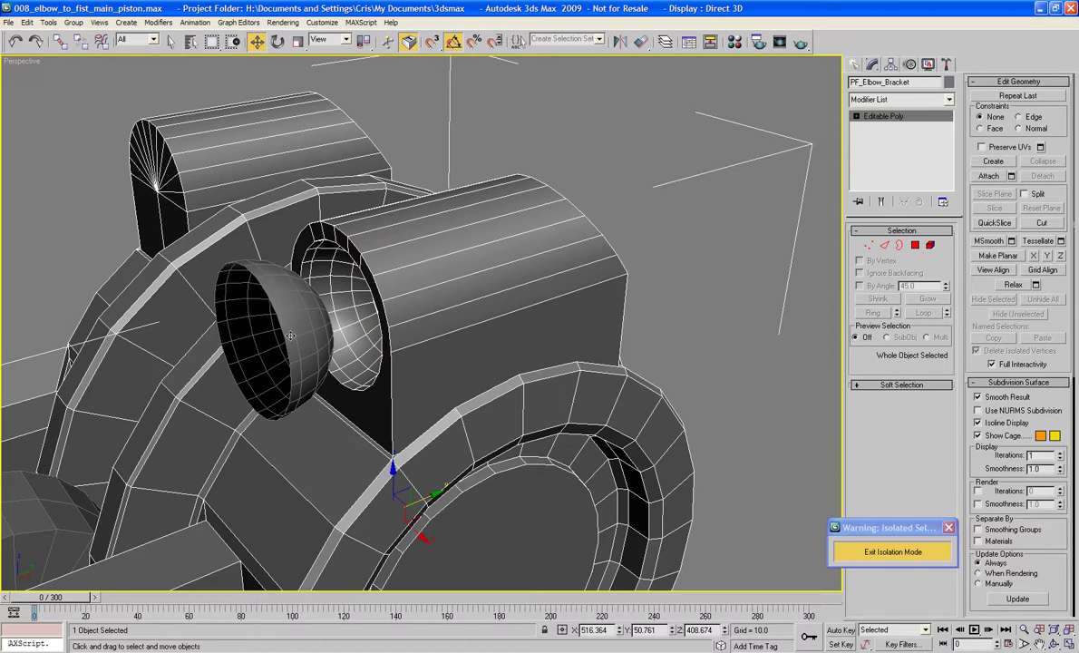
Move the PF_Elbow_Minor_Piston_End half sphere back into the lug's socket
click(290, 335)
drag(304, 328, 393, 358)
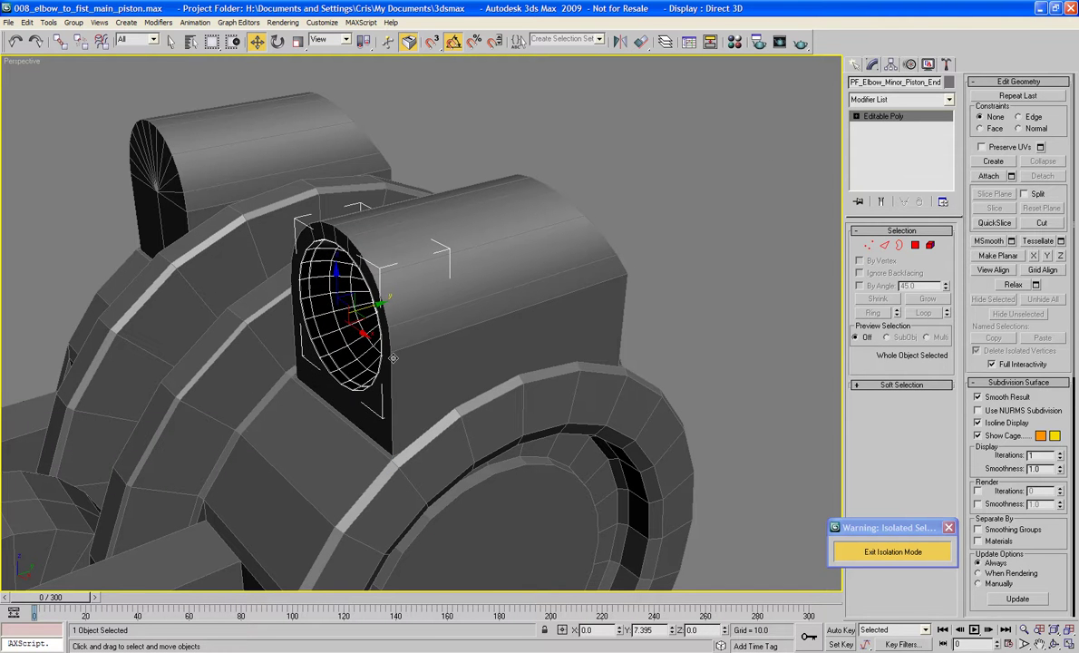
scroll(393, 358, down, 2)
drag(385, 313, 362, 337)
scroll(403, 325, up, 3)
middle_drag(477, 363, 494, 381)
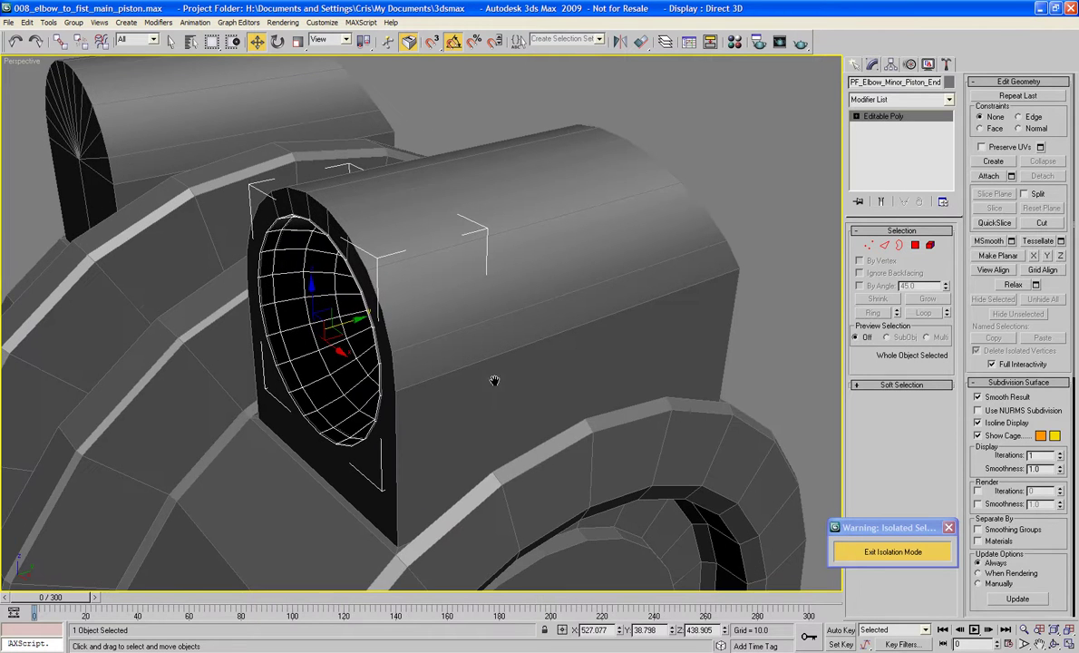
click(278, 41)
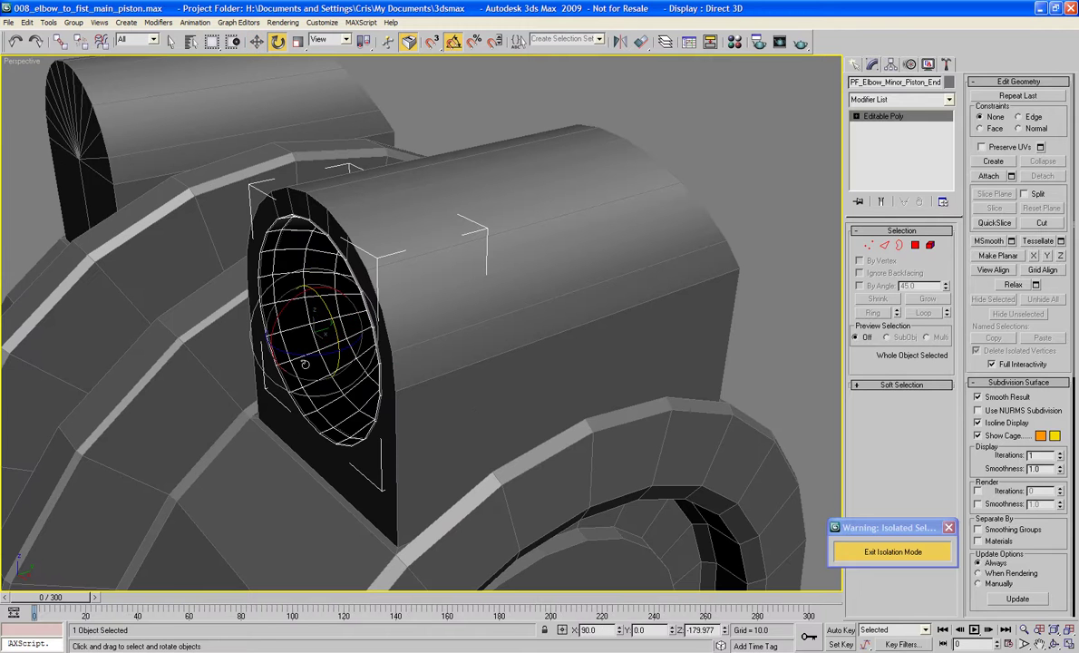
drag(305, 364, 359, 397)
key(ctrl+z)
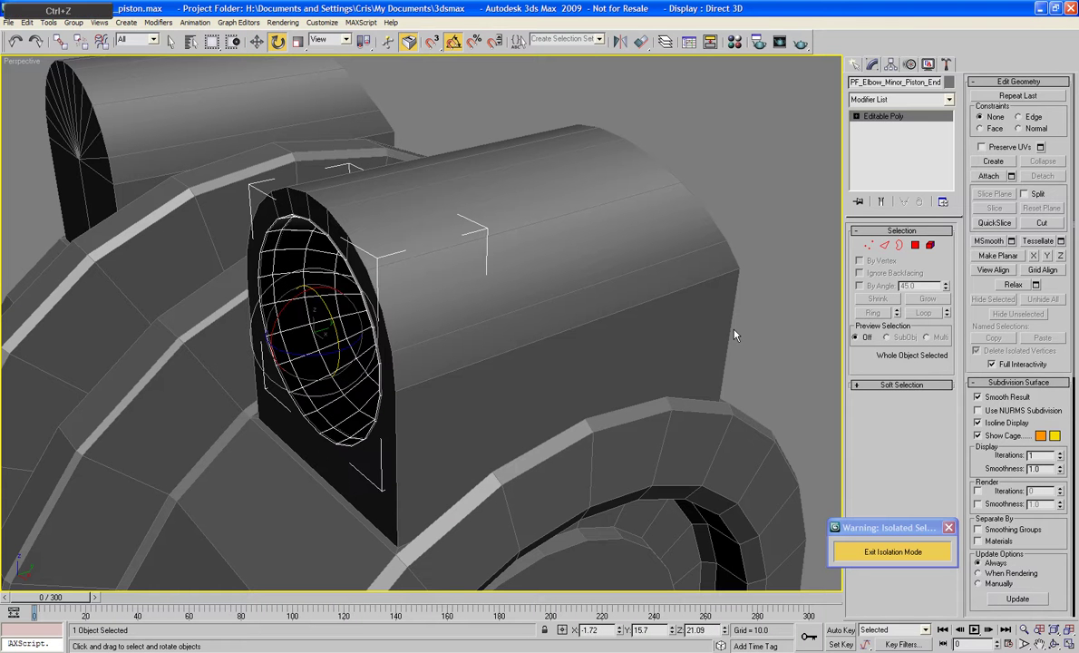
Cap the open border of the minor piston end's half sphere
key(3)
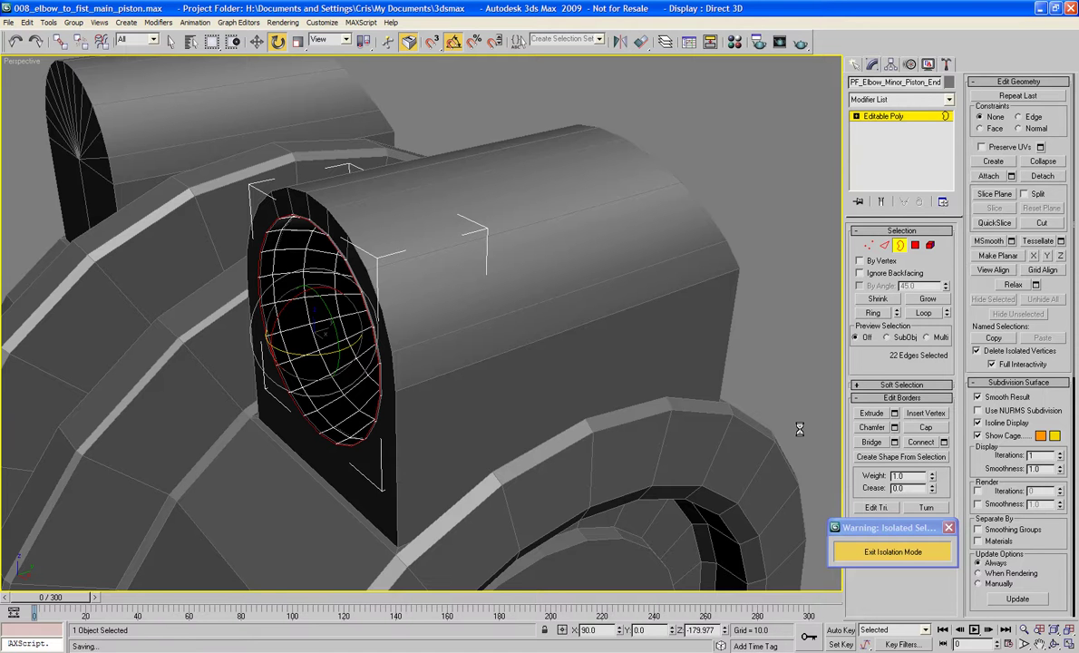
click(921, 427)
alt+middle_drag(484, 390, 385, 384)
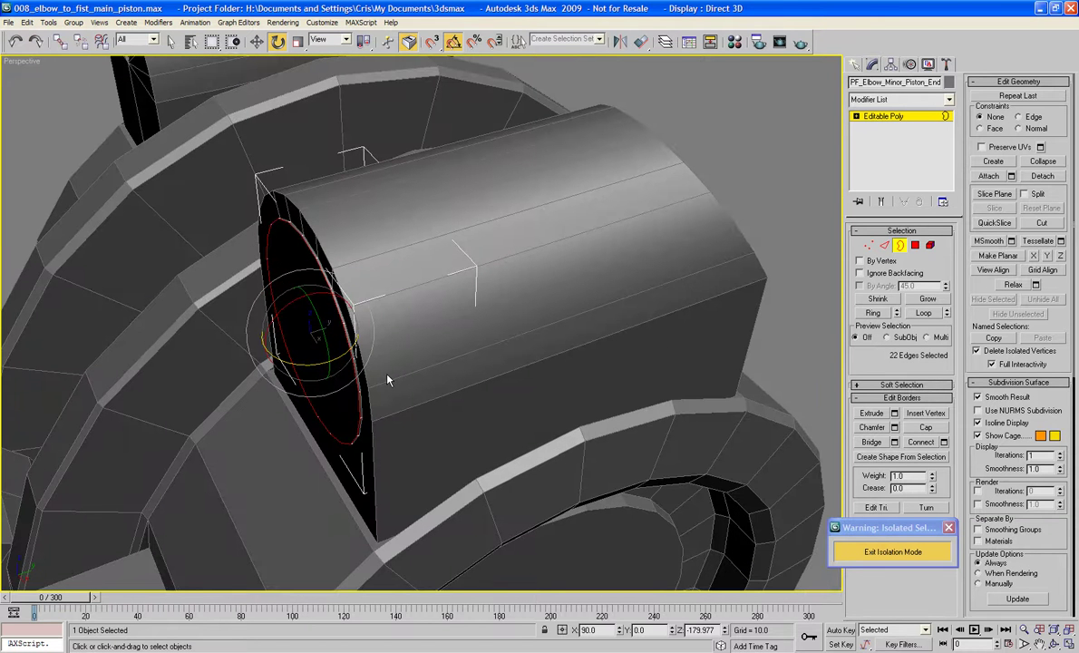
Bevel the half sphere's cap polygon slightly outward with a chamfered rim, then inset it to a smaller circle
key(4)
click(331, 359)
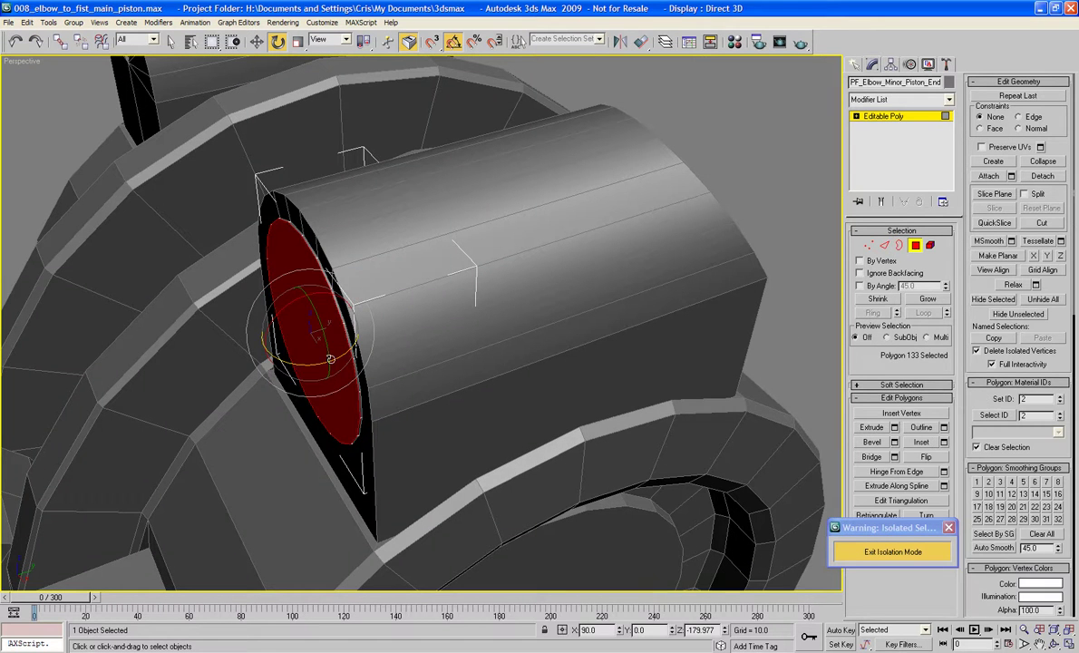
click(874, 442)
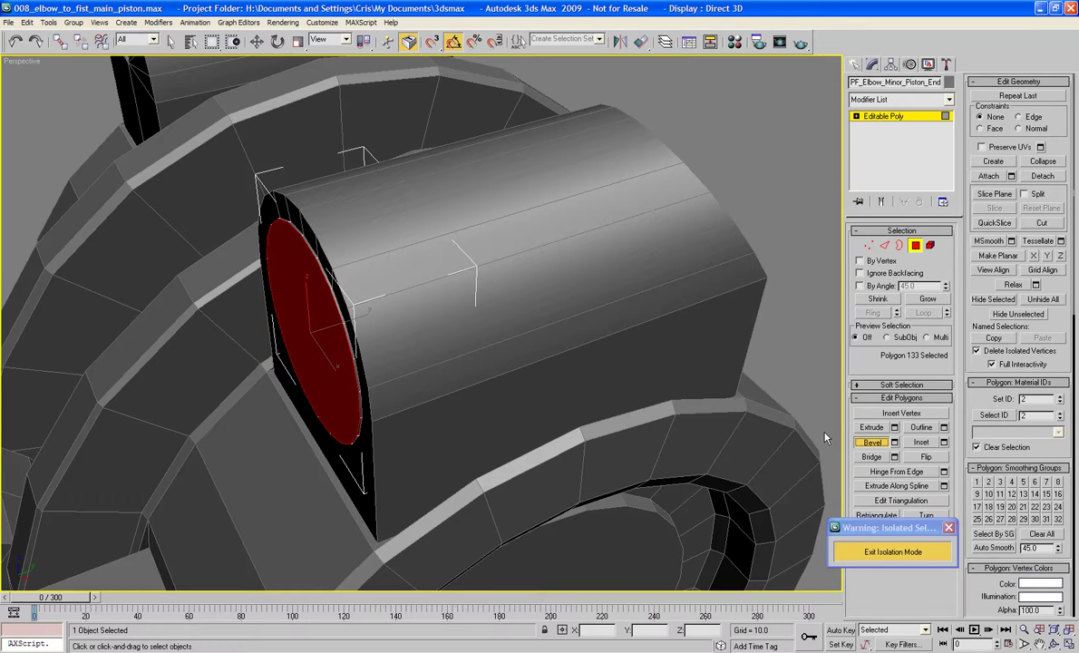
drag(350, 412, 354, 411)
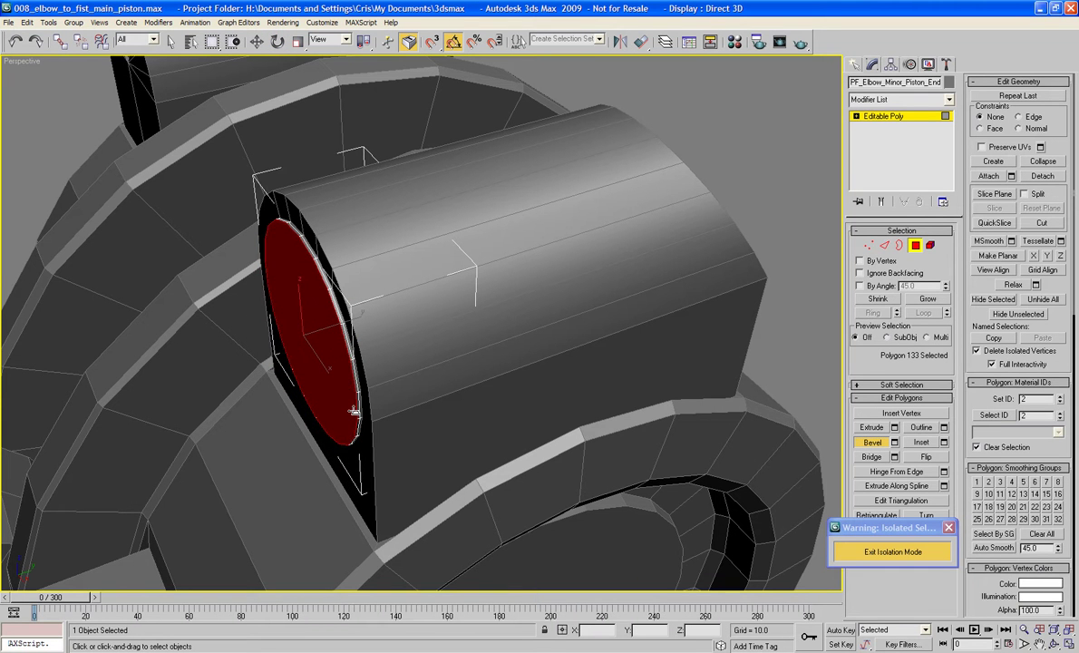
click(355, 413)
drag(343, 406, 345, 414)
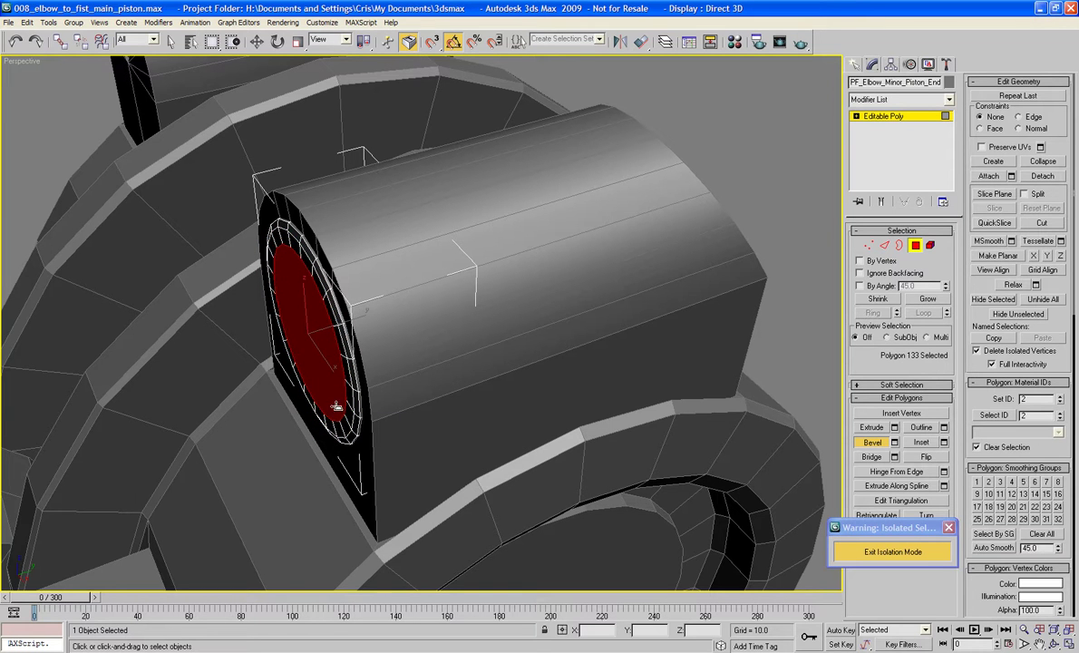
Bevel the inset circle outward into a narrow neck, flare it to a wider collar and extend it into a long cylinder
alt+middle_drag(309, 377, 386, 366)
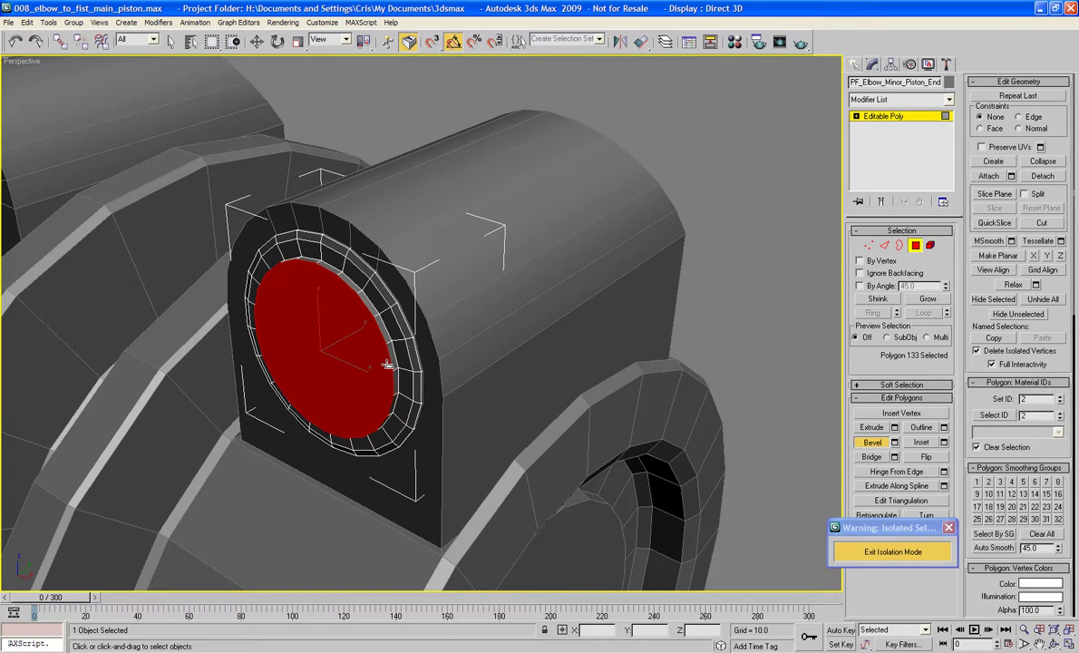
drag(387, 364, 414, 400)
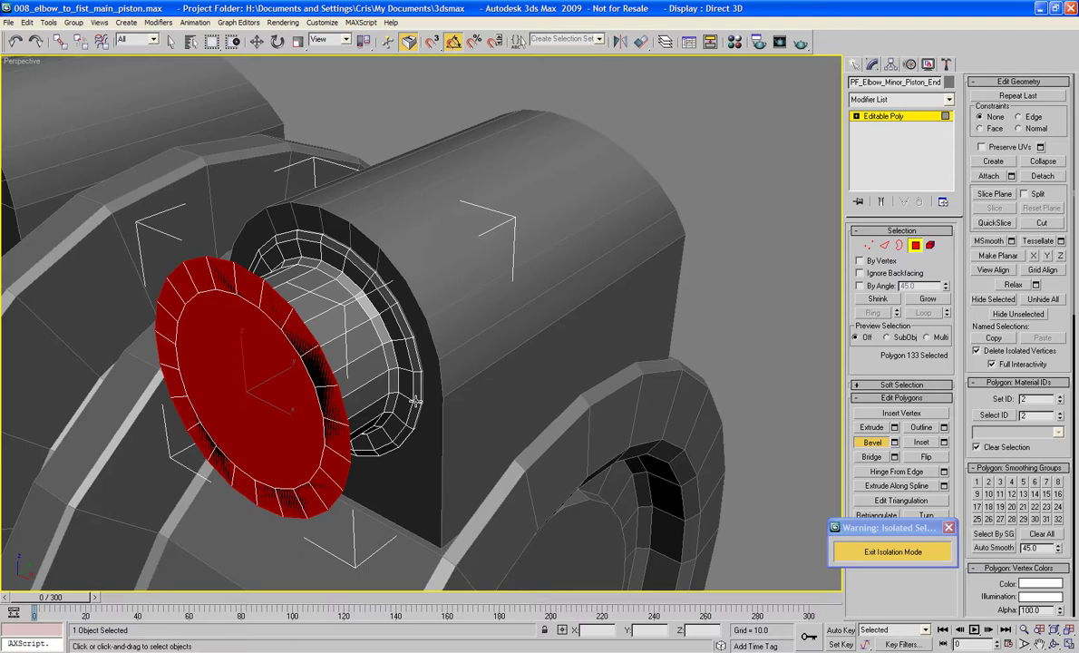
scroll(414, 400, down, 3)
alt+middle_drag(414, 400, 501, 333)
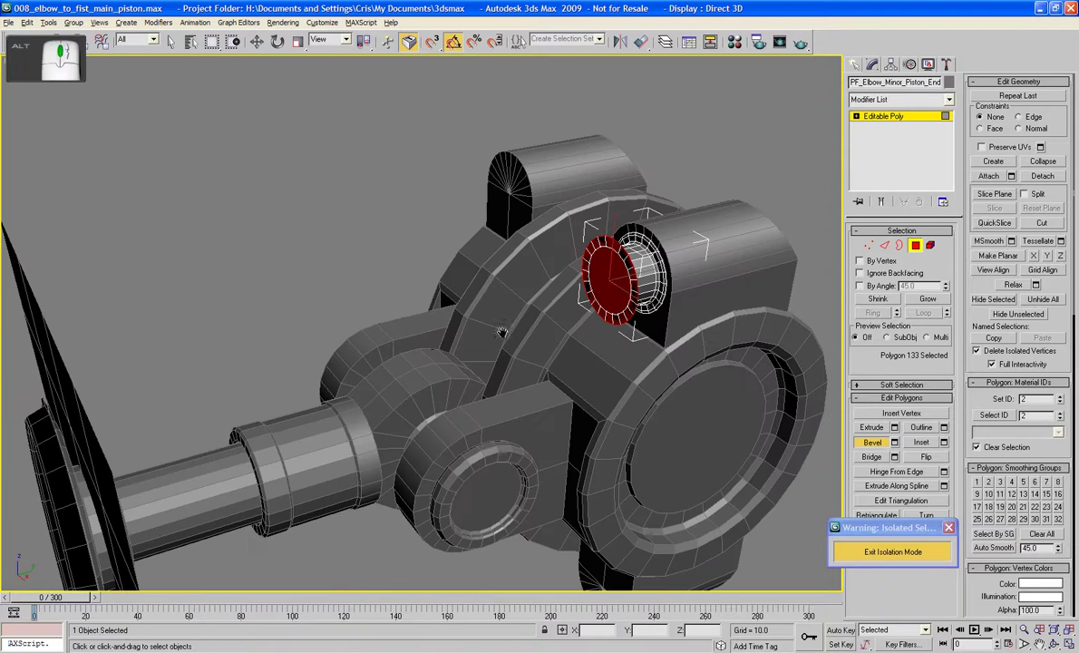
drag(571, 314, 580, 97)
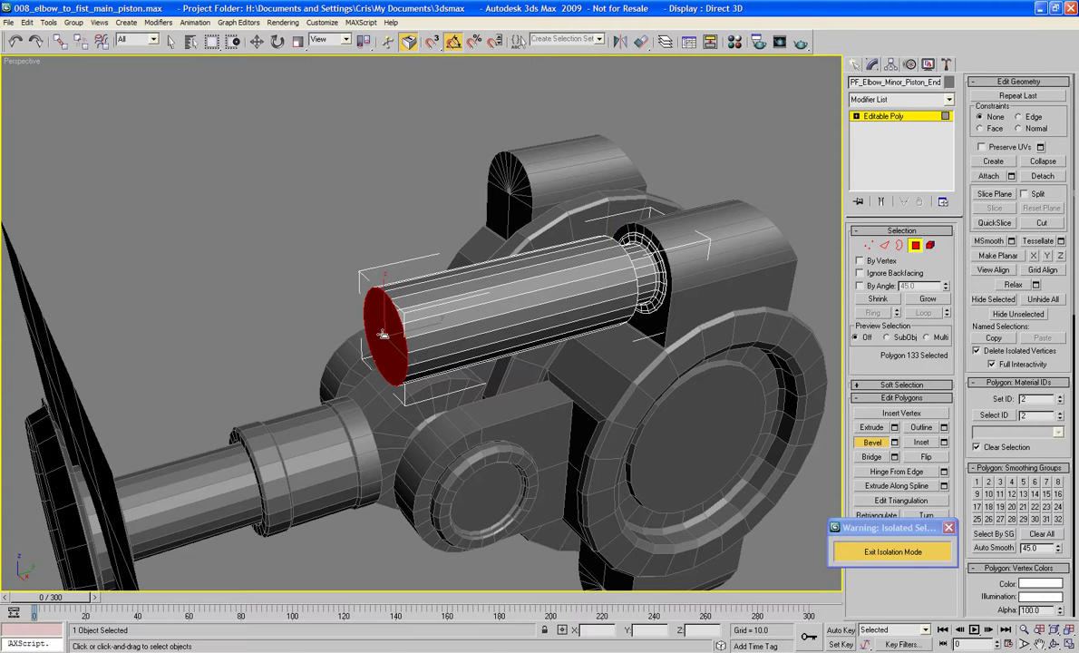
Bevel the cylinder's free end into a chamfered rim, inset it and sink the centre inward as a deep bore
drag(383, 333, 414, 446)
ctrl+scroll(396, 329, up, 5)
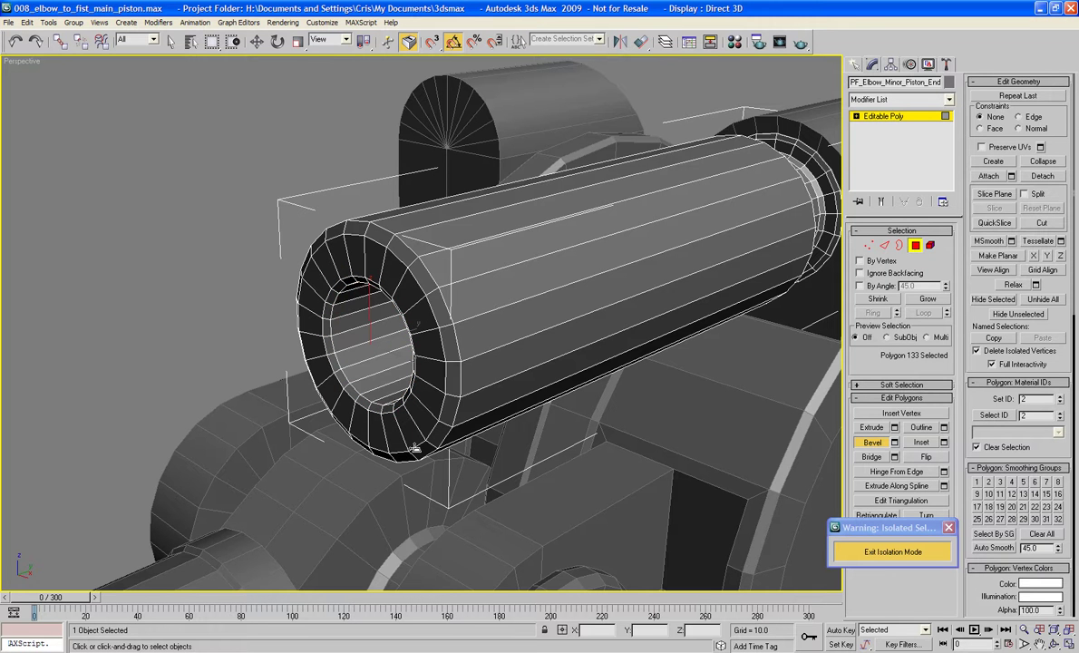
click(914, 247)
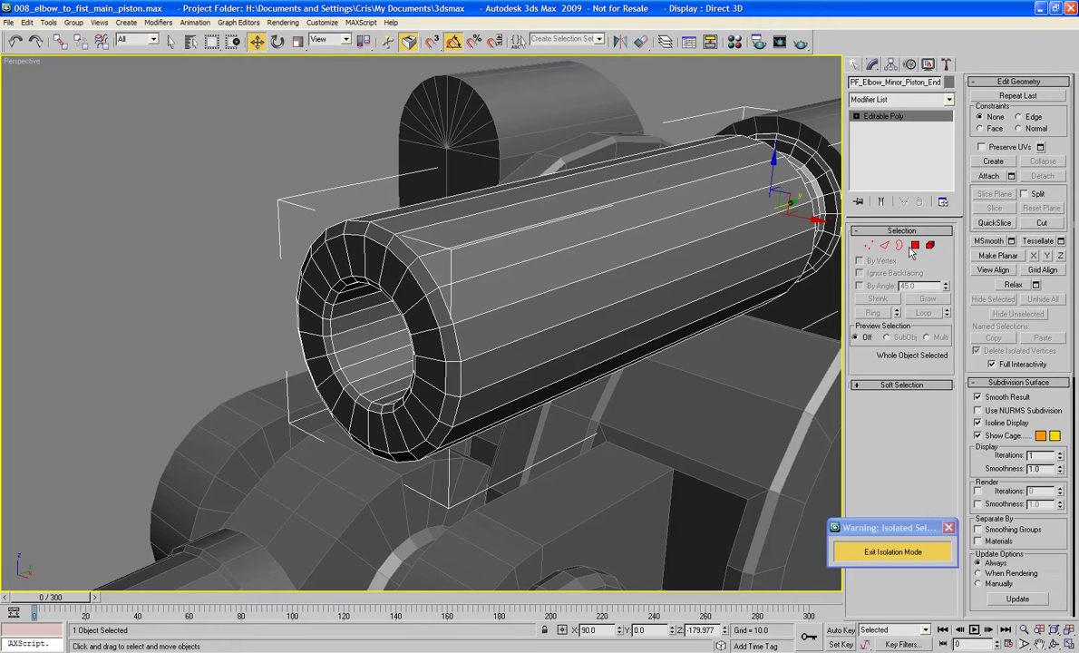
Clone the polygon at the bottom of the bore out in front of the cylinder as a new object named pf_wrist_minor_piston_01
key(F3)
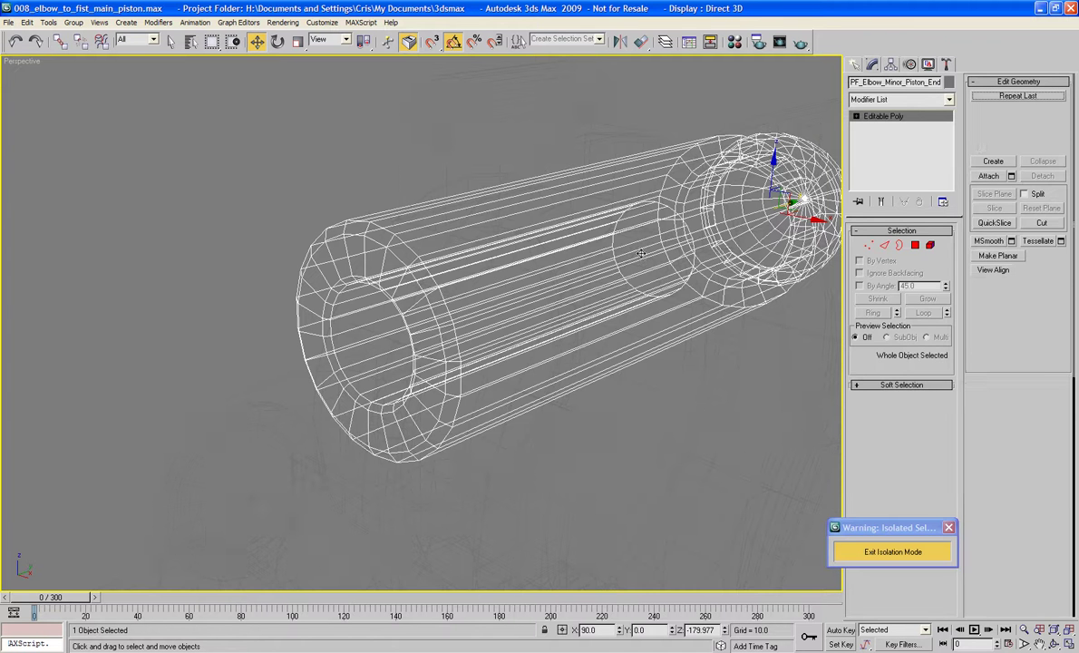
key(4)
click(622, 260)
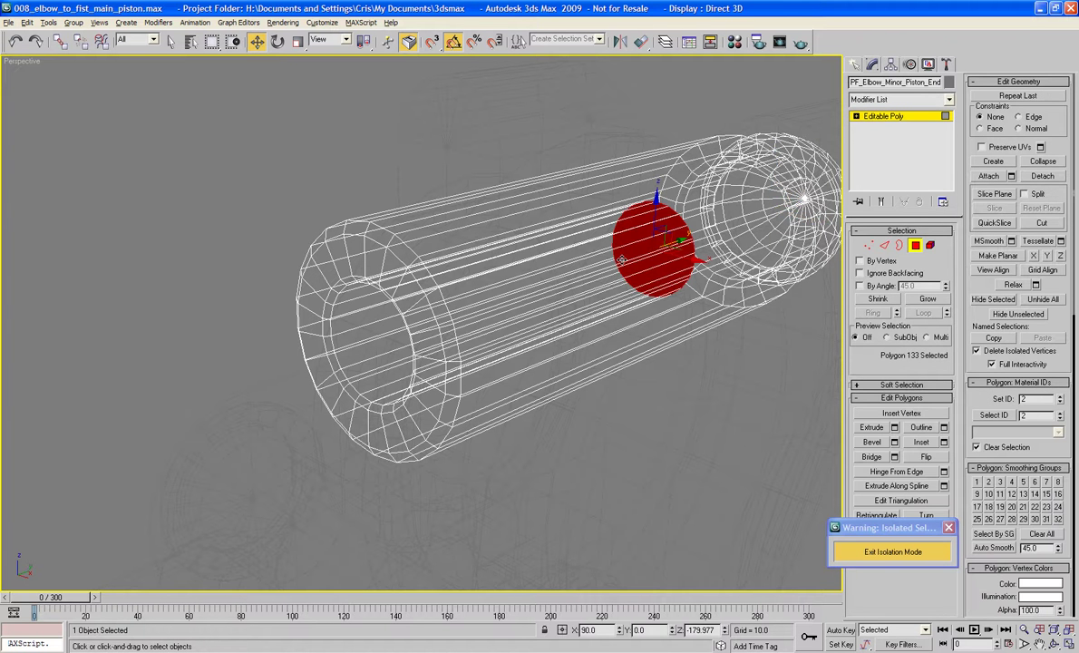
mouse_move(622, 260)
alt+middle_down()
mouse_move(610, 262)
mouse_move(642, 256)
alt+middle_up()
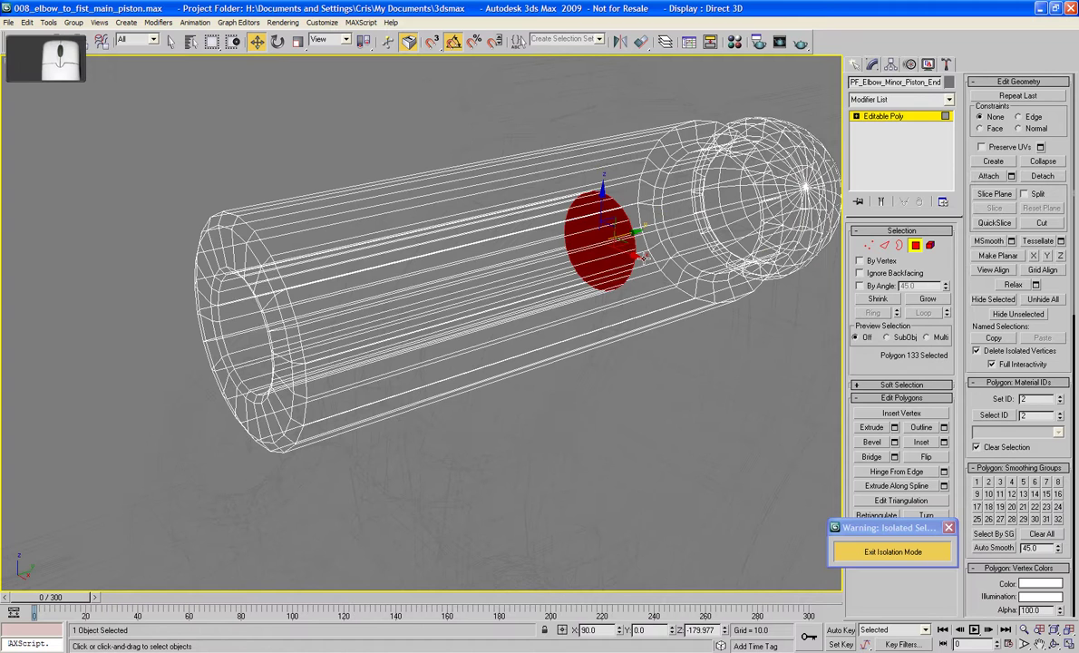
mouse_move(641, 256)
shift+mouse_down()
mouse_move(344, 322)
mouse_move(94, 356)
shift+mouse_up()
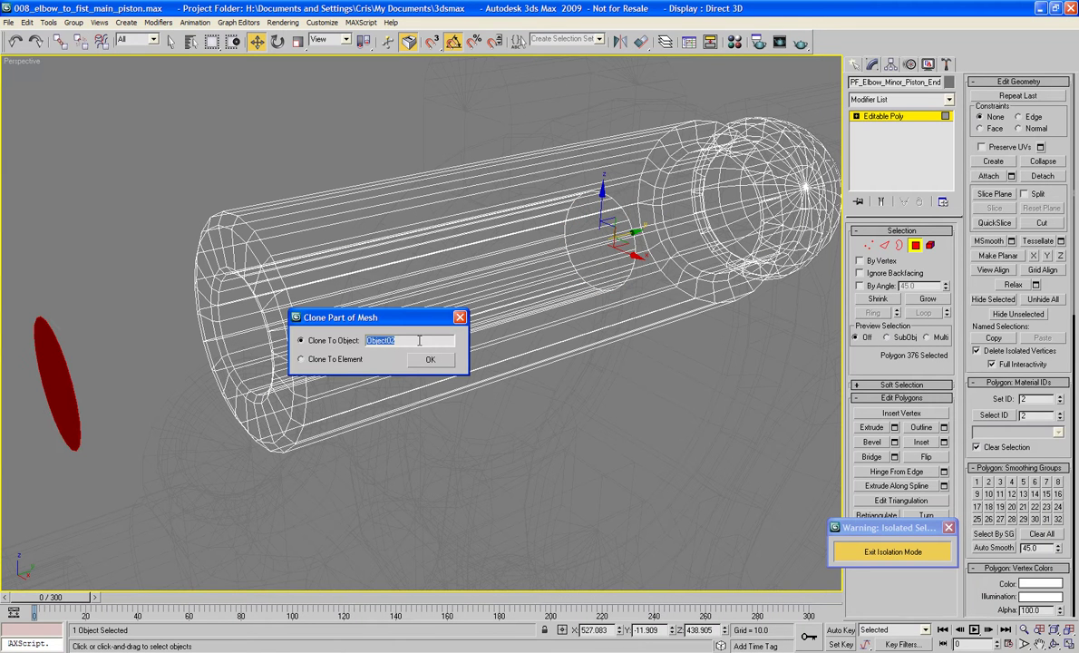
text(PF)
key(BackSpace)
key(BackSpace)
text(pf_)
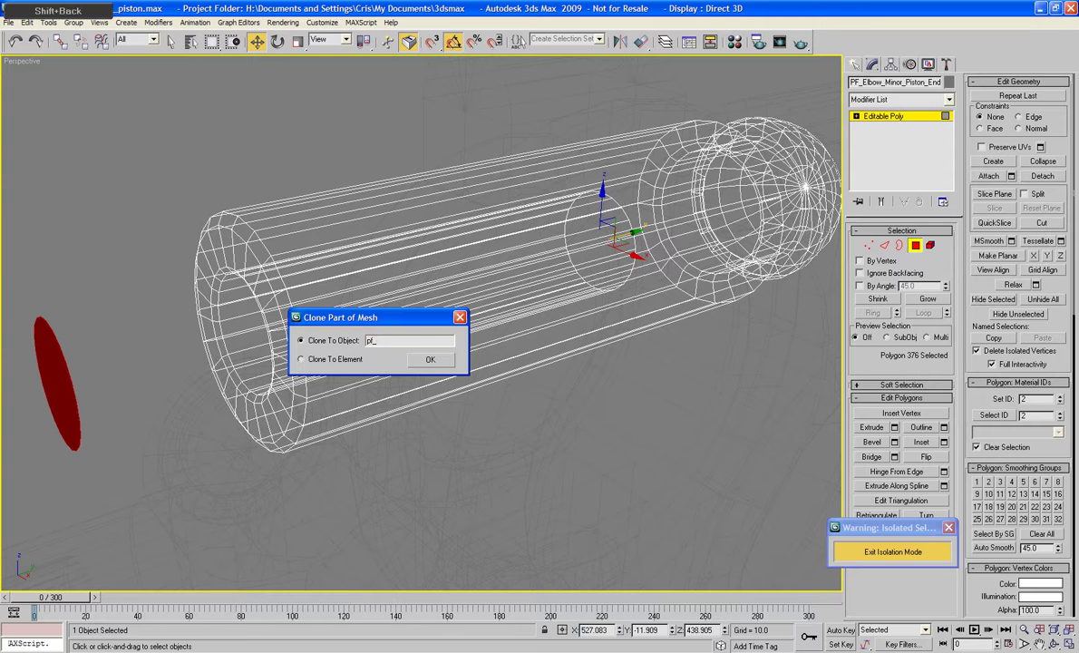
text(elbow)
key(BackSpace)
text(wrist_minor_piston_01)
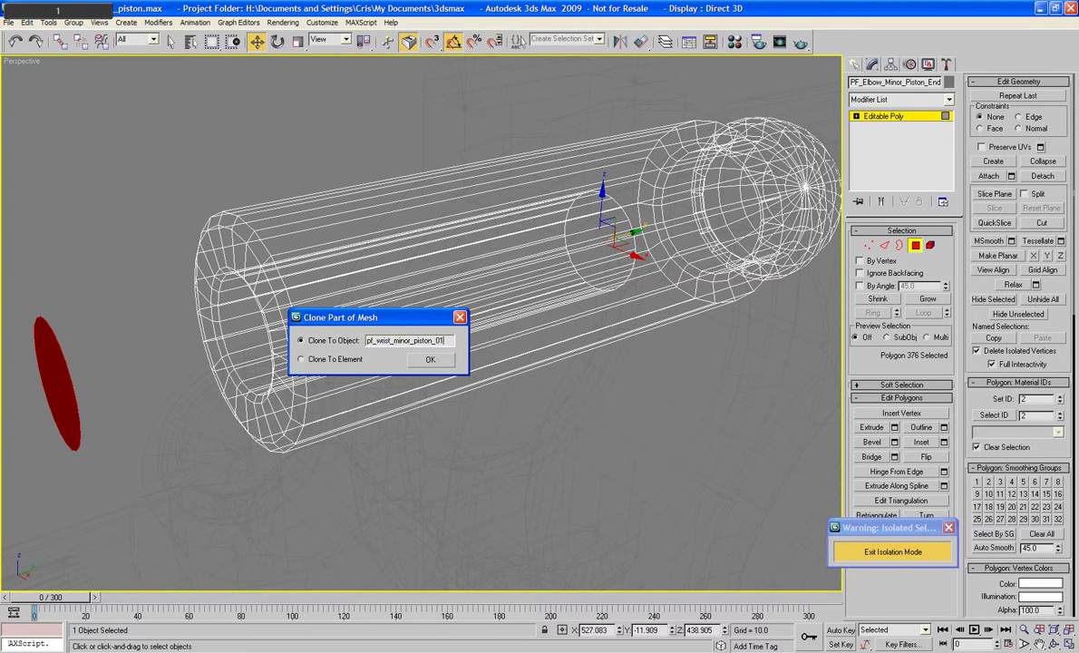
click(421, 363)
middle_drag(291, 358, 327, 358)
scroll(471, 300, down, 4)
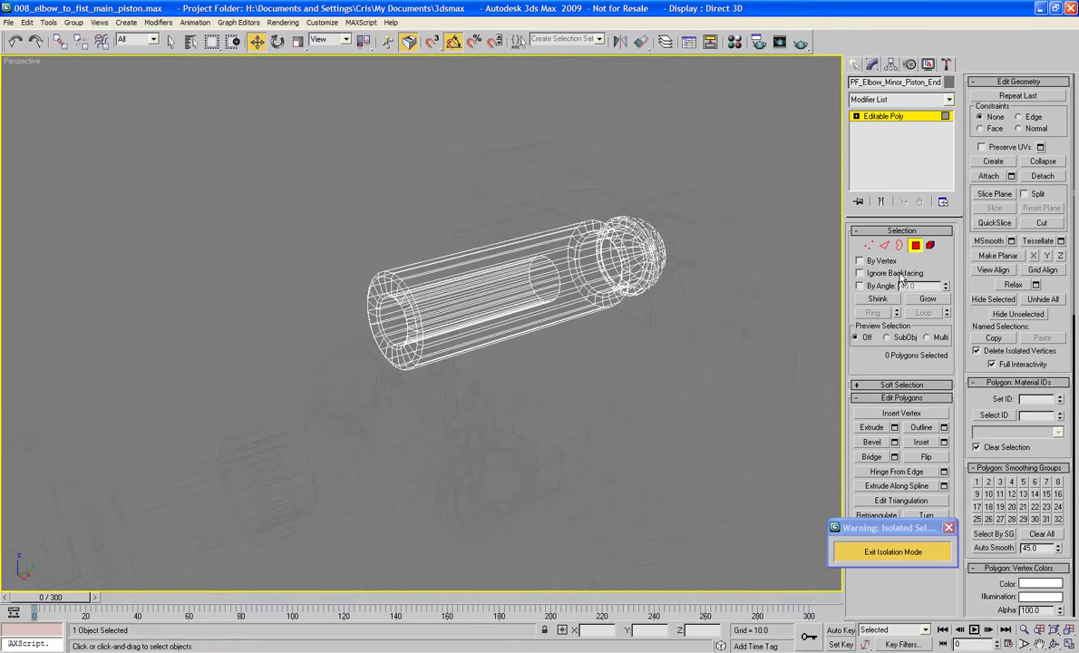
click(915, 245)
key(F3)
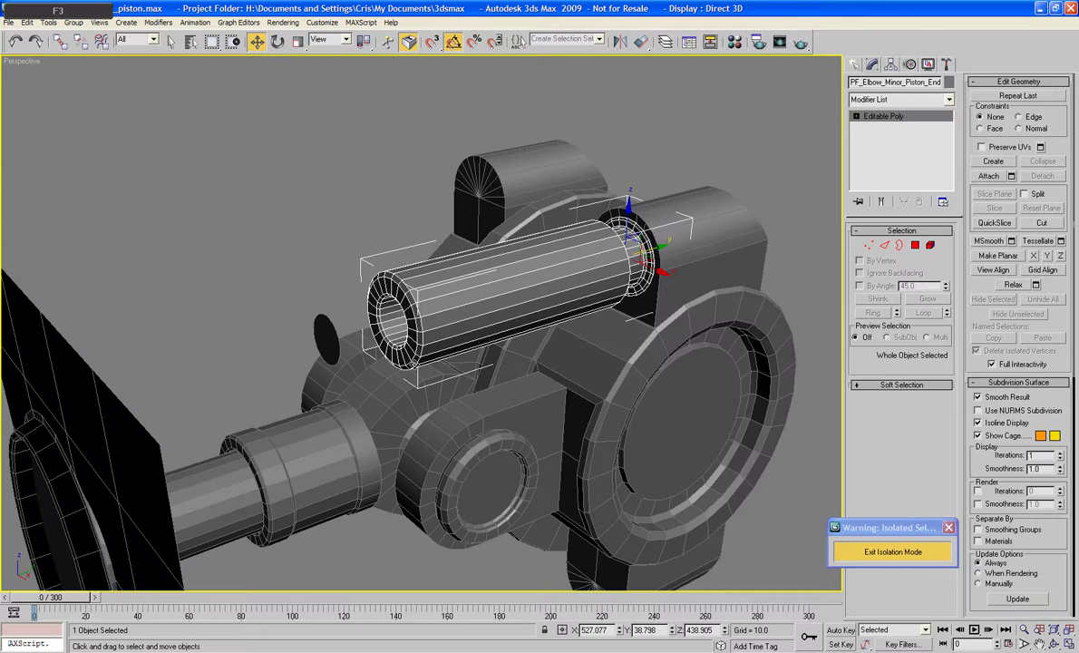
Flip the normals of the cloned disc pf_wrist_minor_piston_01 at element level
alt+middle_drag(388, 336, 274, 290)
click(292, 306)
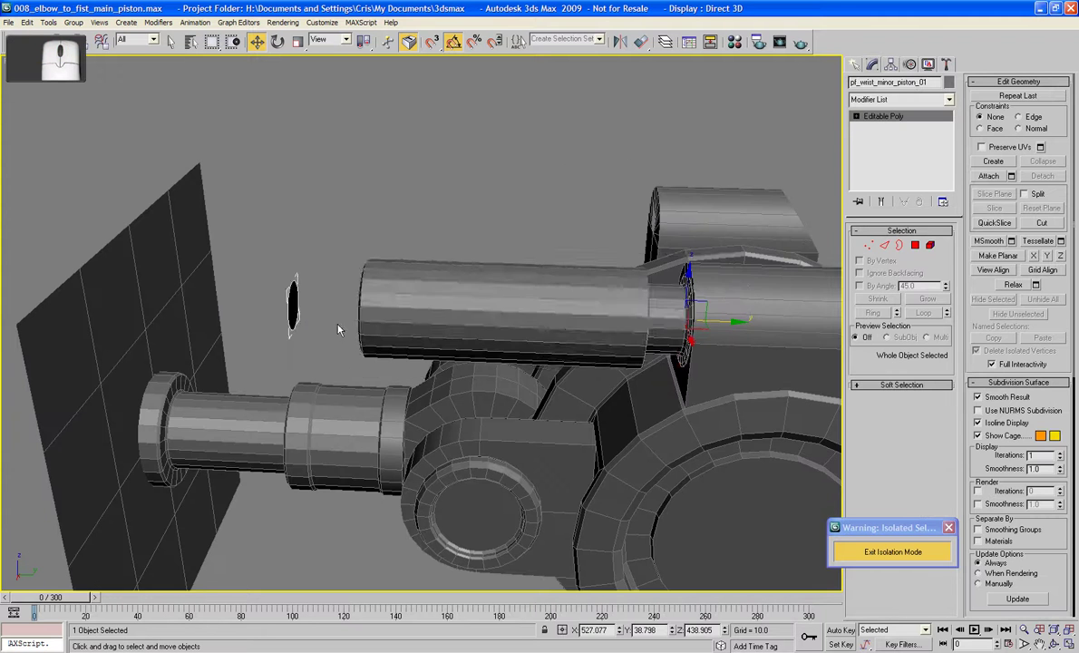
alt+middle_drag(337, 329, 330, 335)
click(930, 245)
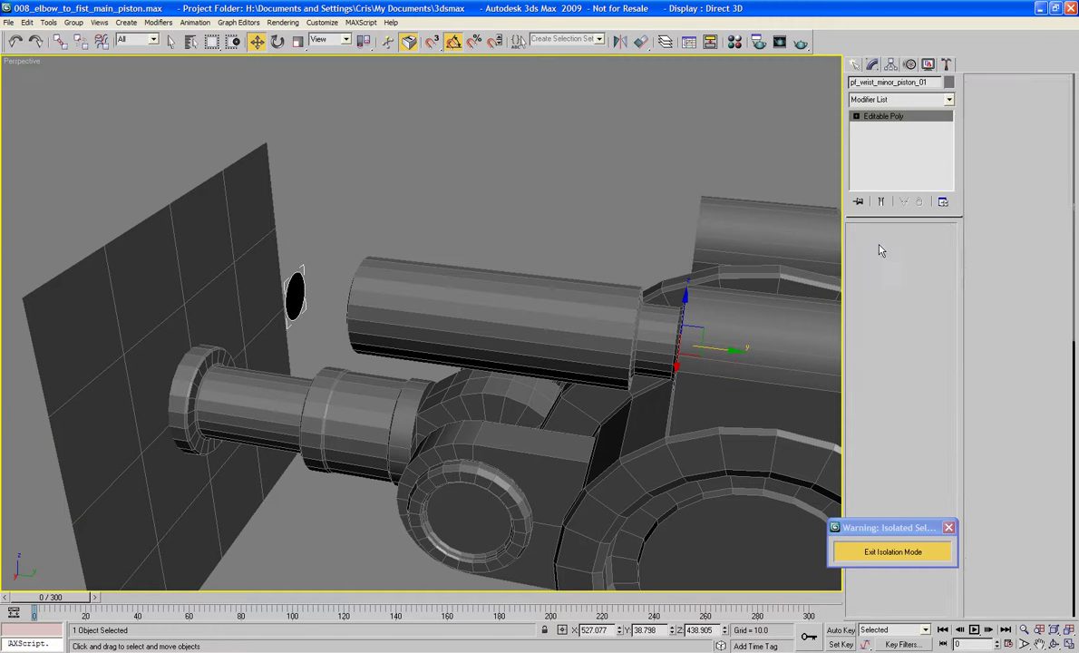
click(939, 415)
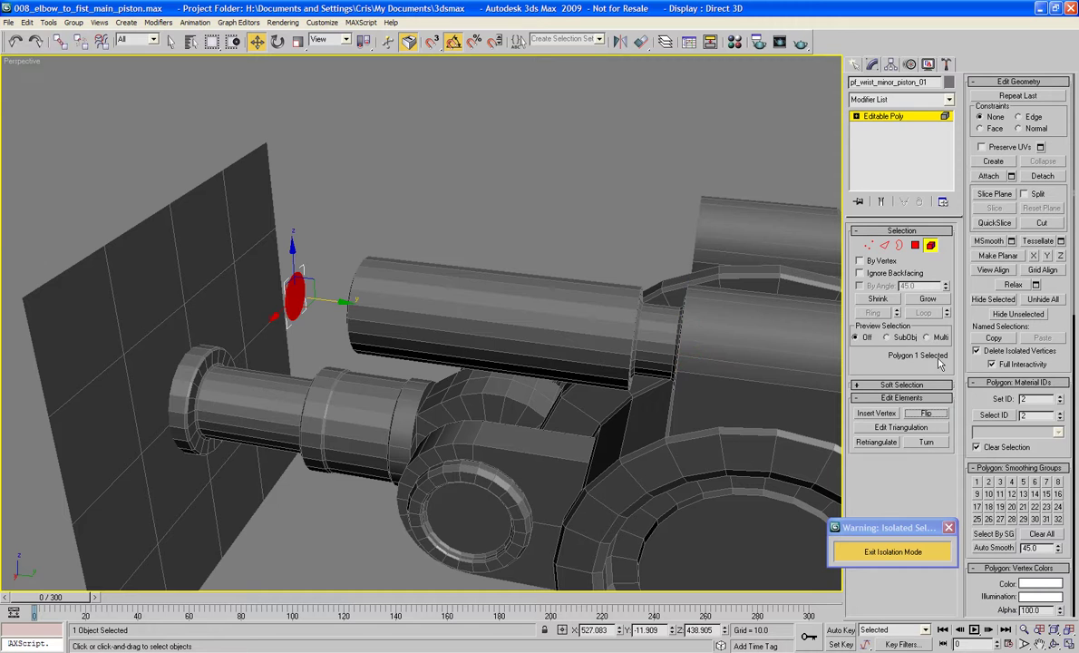
click(930, 247)
Extend the disc's border edges outward away from the elbow cylinder to form a long open tube
alt+middle_drag(531, 276, 604, 257)
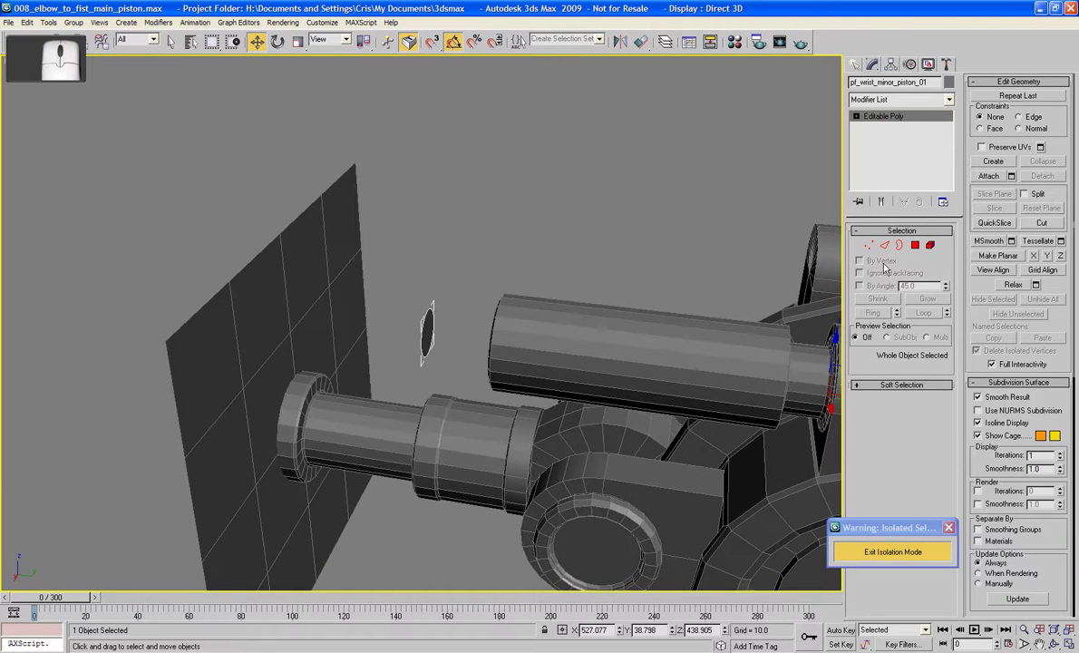
key(3)
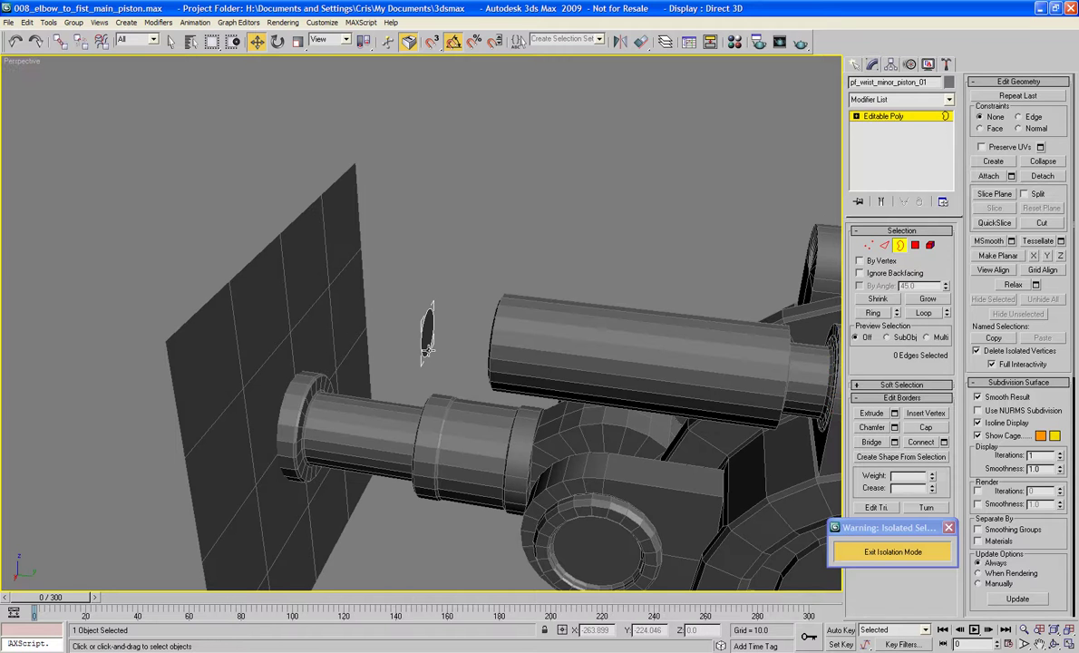
click(428, 344)
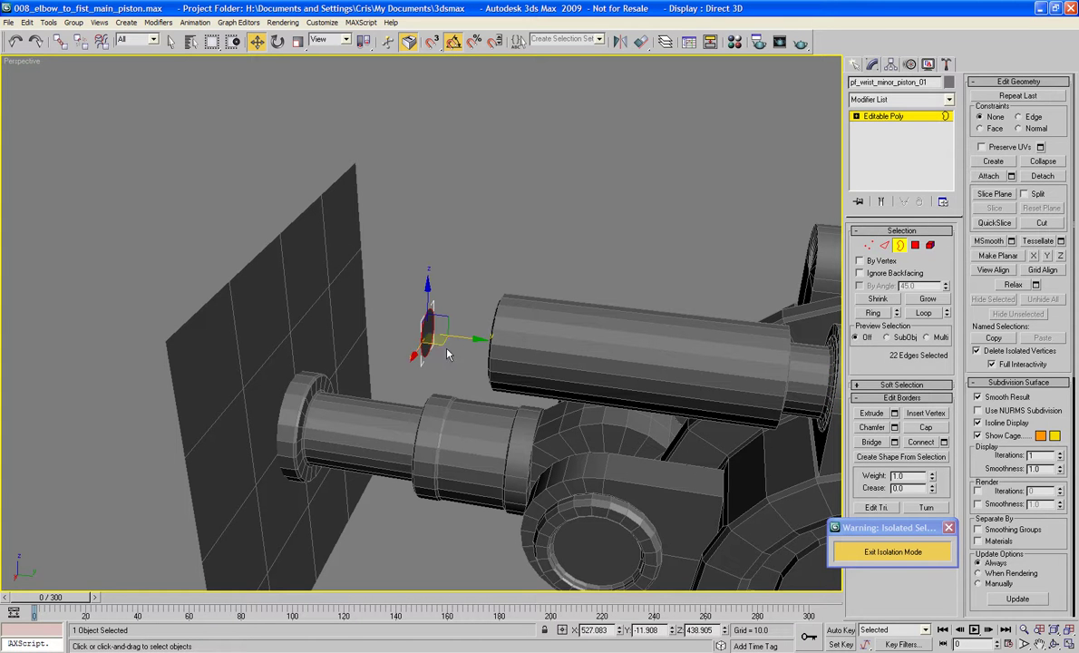
shift+drag(444, 341, 228, 303)
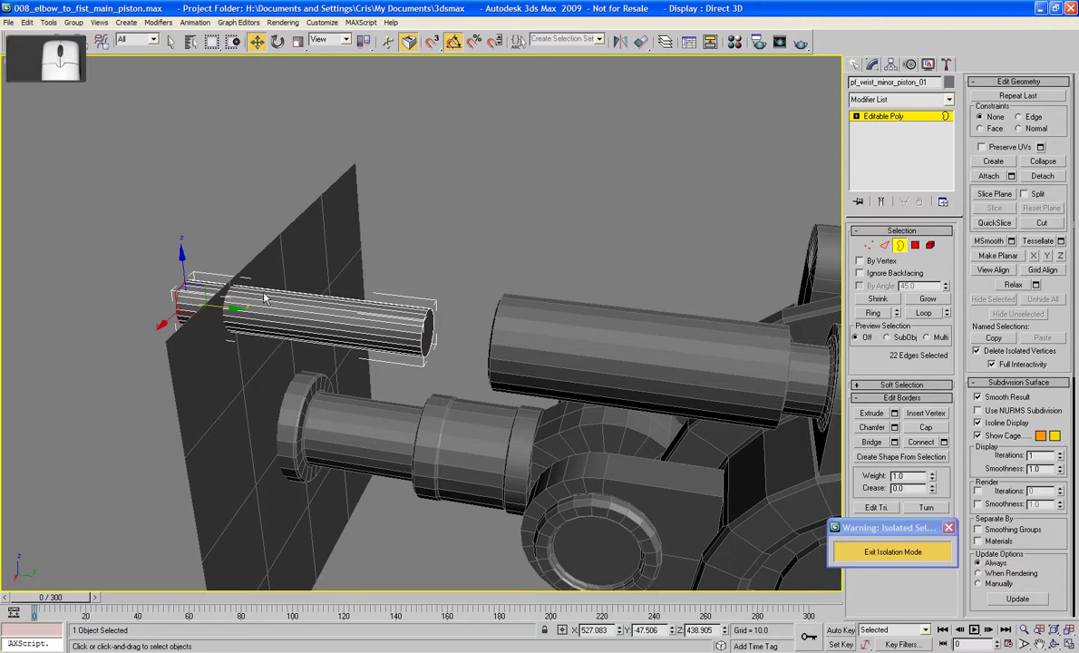
Center the pivot of the wrist piston tube to the object
click(926, 120)
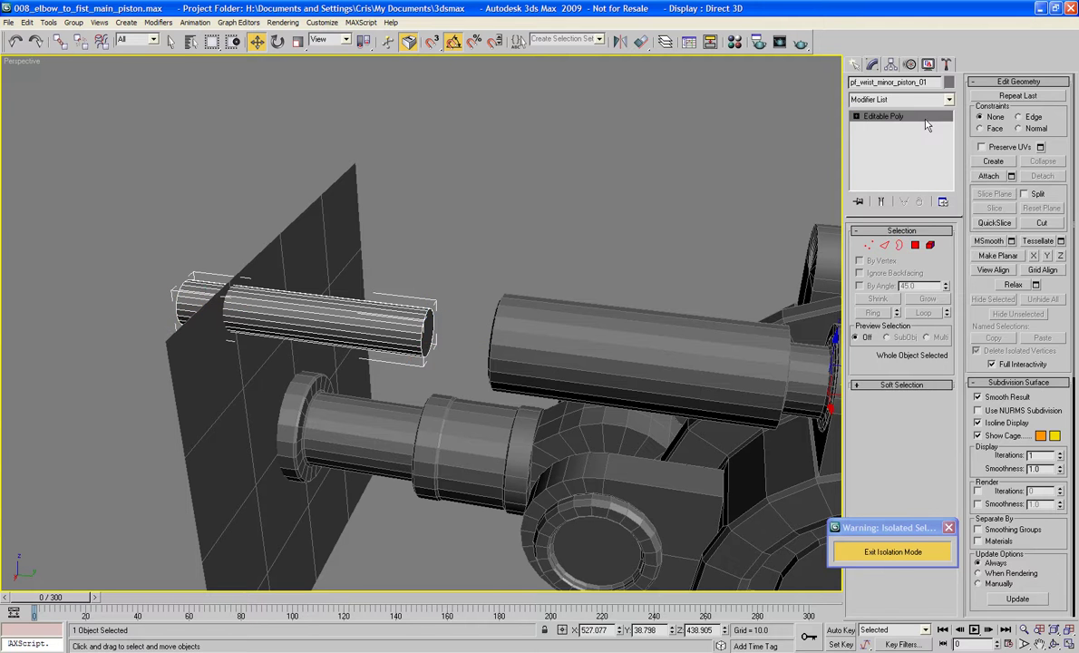
click(890, 64)
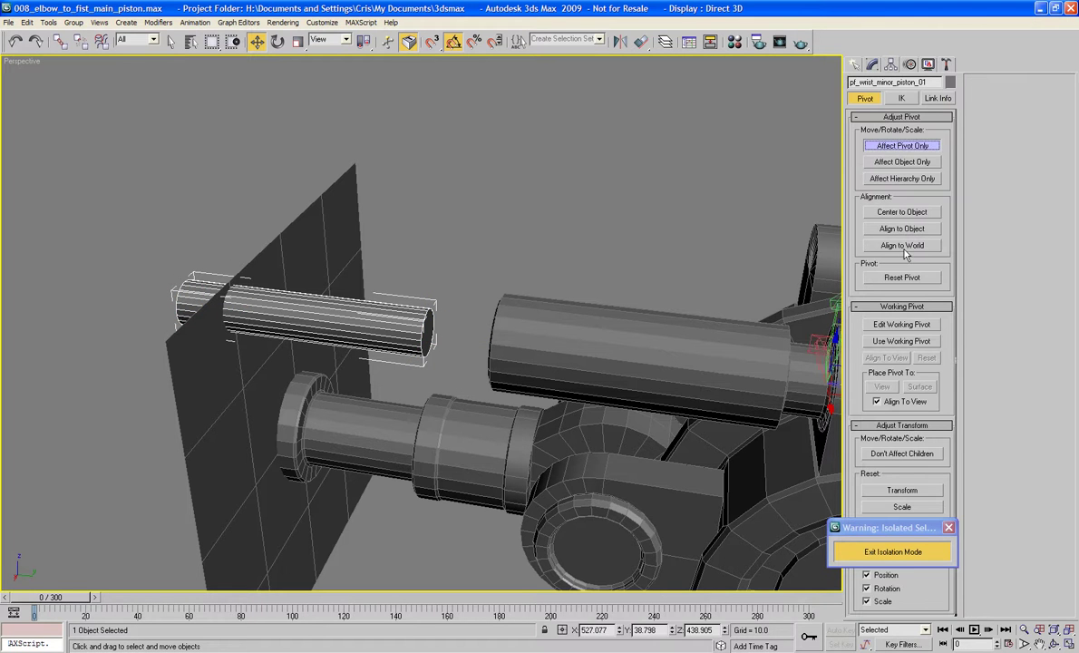
click(907, 146)
click(916, 146)
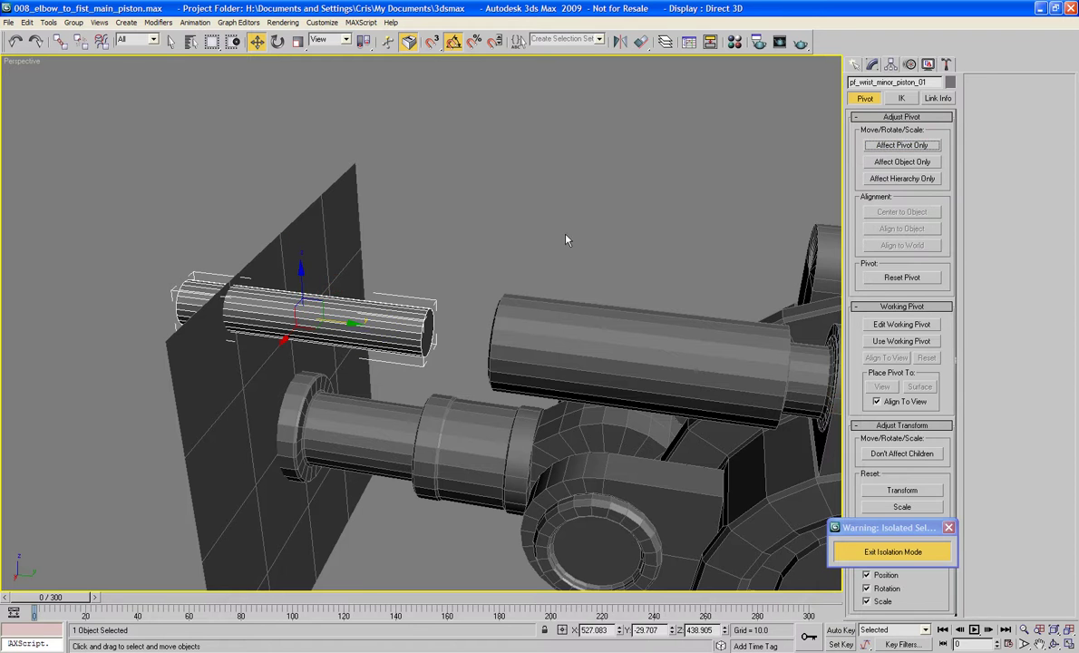
Move the wrist piston tube along Y into the bore of the elbow cylinder, leaving its open end protruding
middle_drag(569, 239, 623, 246)
drag(417, 336, 611, 359)
alt+middle_drag(458, 318, 524, 360)
mouse_move(538, 360)
mouse_down()
mouse_move(582, 393)
mouse_move(575, 403)
mouse_up()
key(F3)
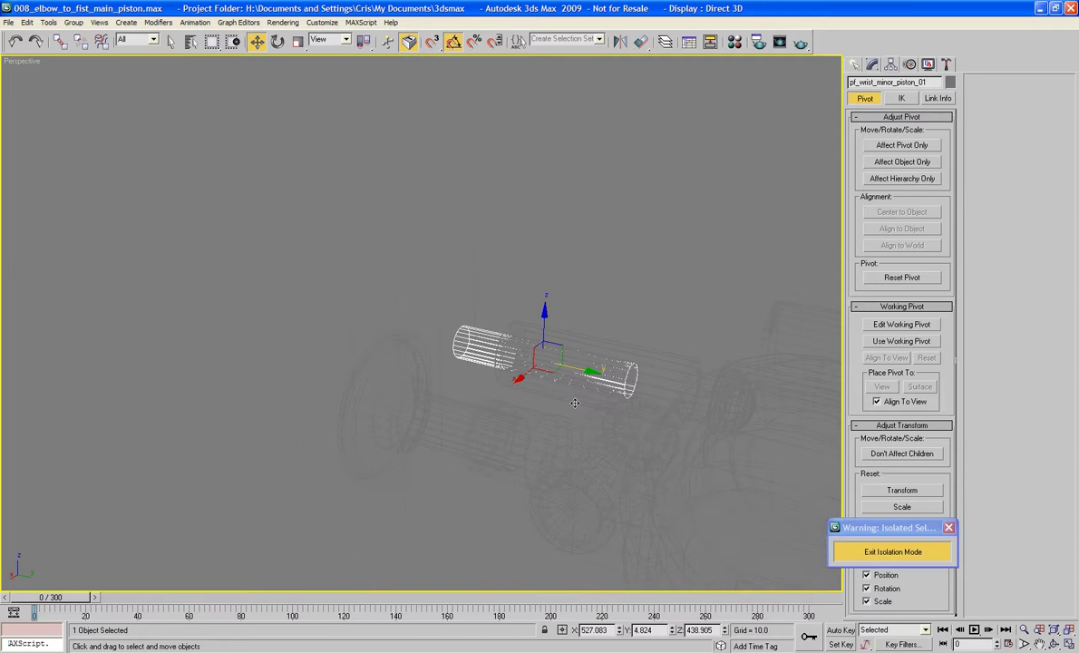
key(F3)
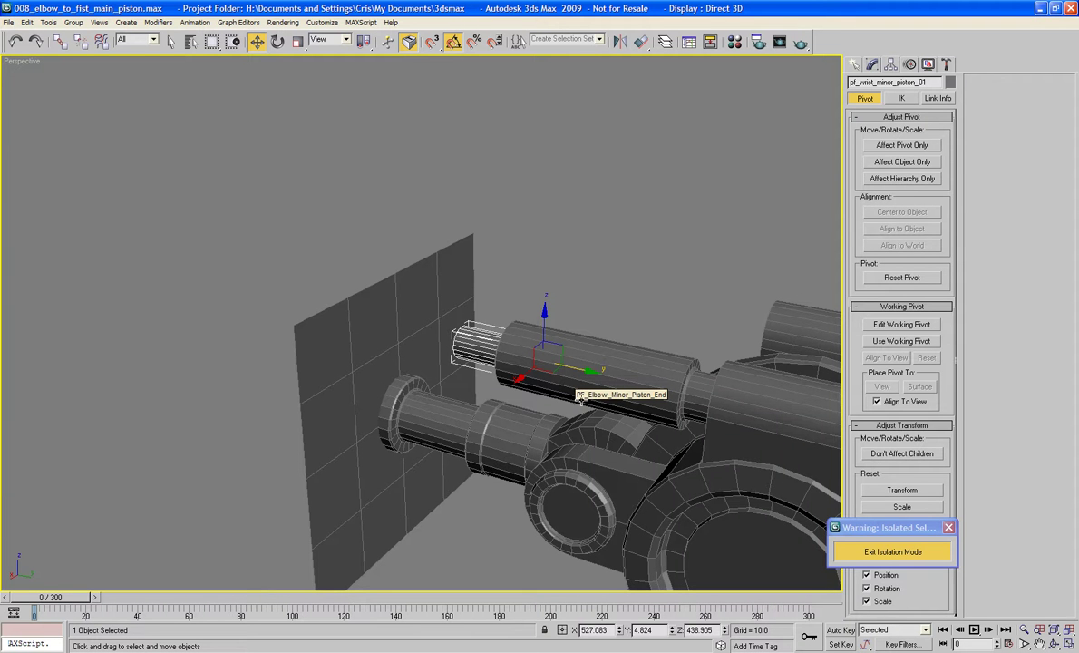
mouse_move(579, 400)
alt+middle_down()
mouse_move(535, 399)
mouse_move(561, 361)
mouse_move(535, 458)
mouse_move(589, 425)
mouse_move(510, 392)
mouse_move(553, 376)
mouse_move(581, 388)
alt+middle_up()
scroll(511, 392, up, 3)
alt+middle_drag(620, 409, 634, 391)
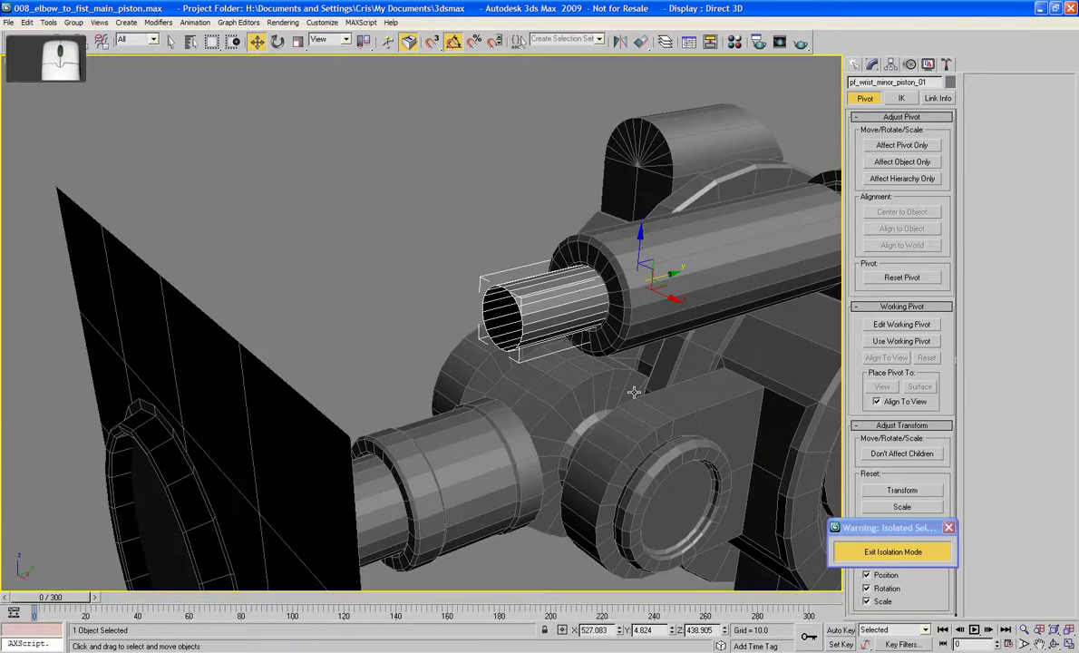
Lengthen the wrist piston tube by pulling its open border further out of the elbow cylinder
alt+middle_drag(562, 293, 652, 263)
click(872, 65)
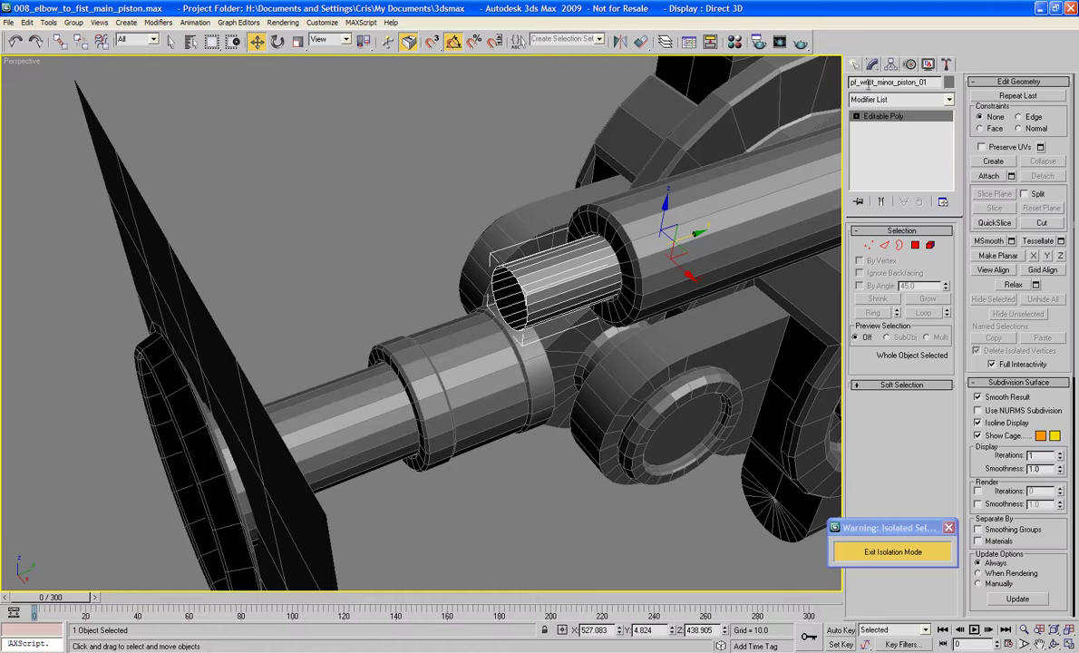
click(898, 245)
shift+drag(541, 285, 432, 302)
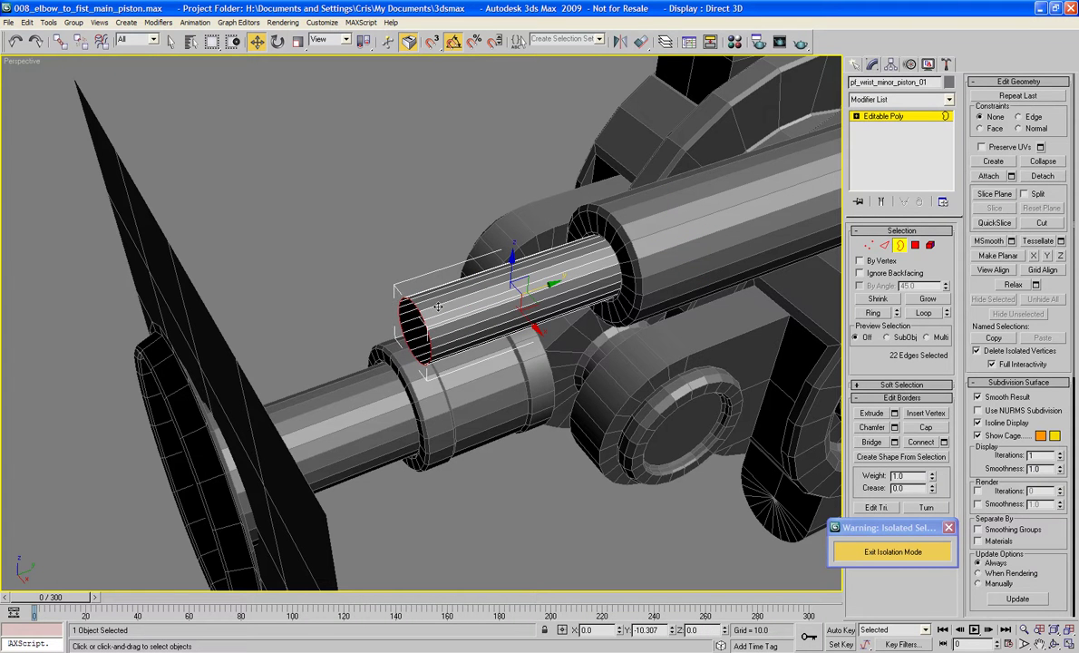
alt+middle_drag(433, 304, 469, 313)
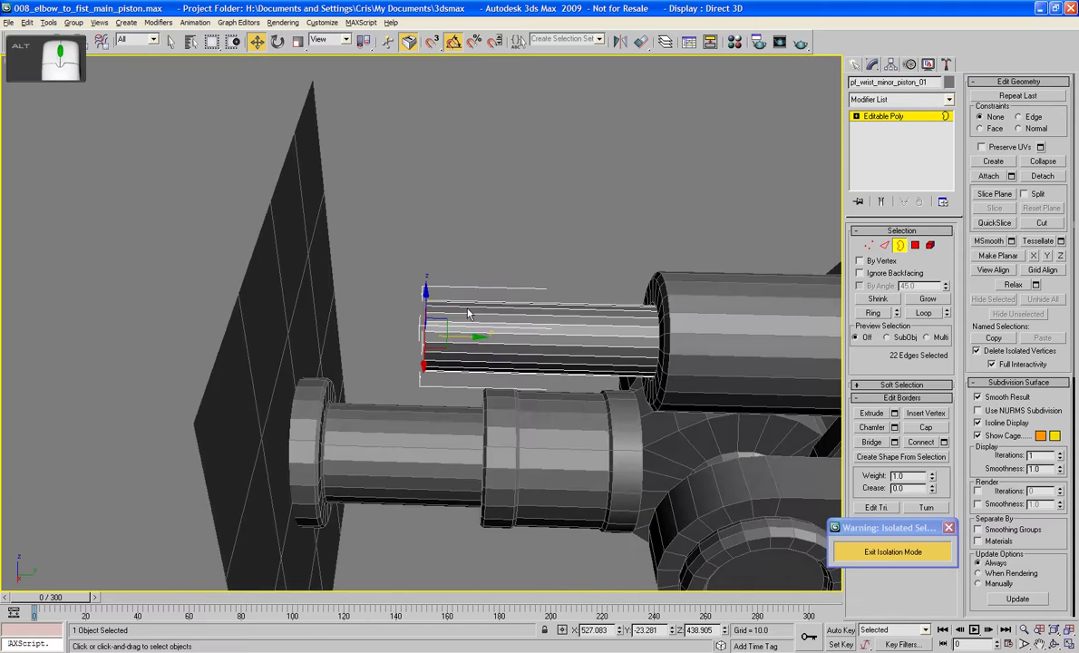
scroll(468, 313, up, 3)
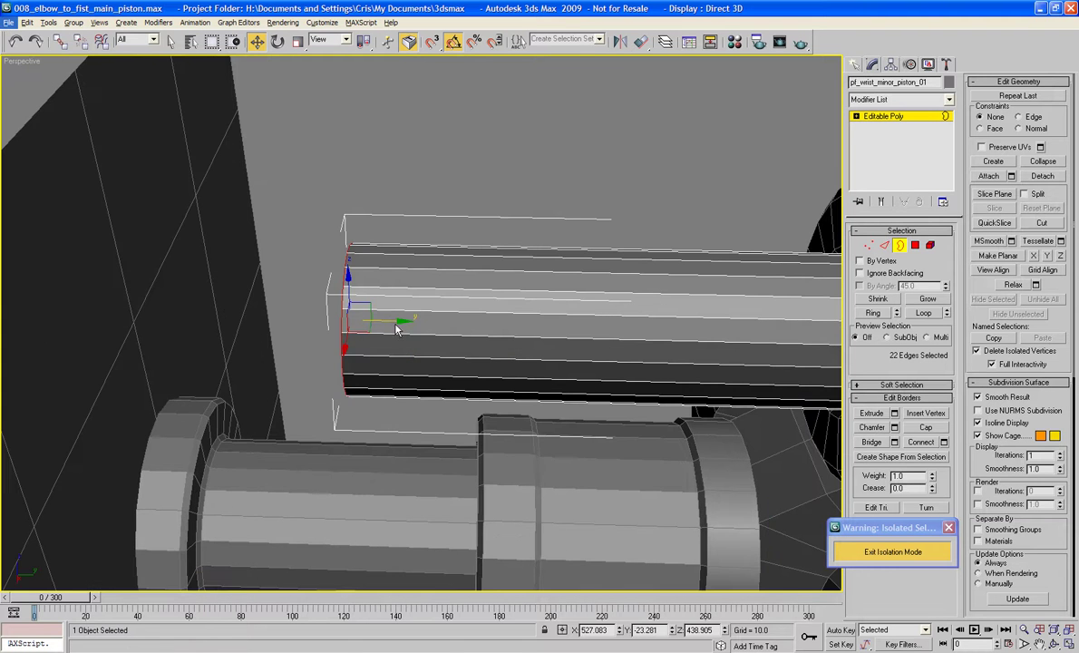
alt+middle_drag(396, 329, 346, 281)
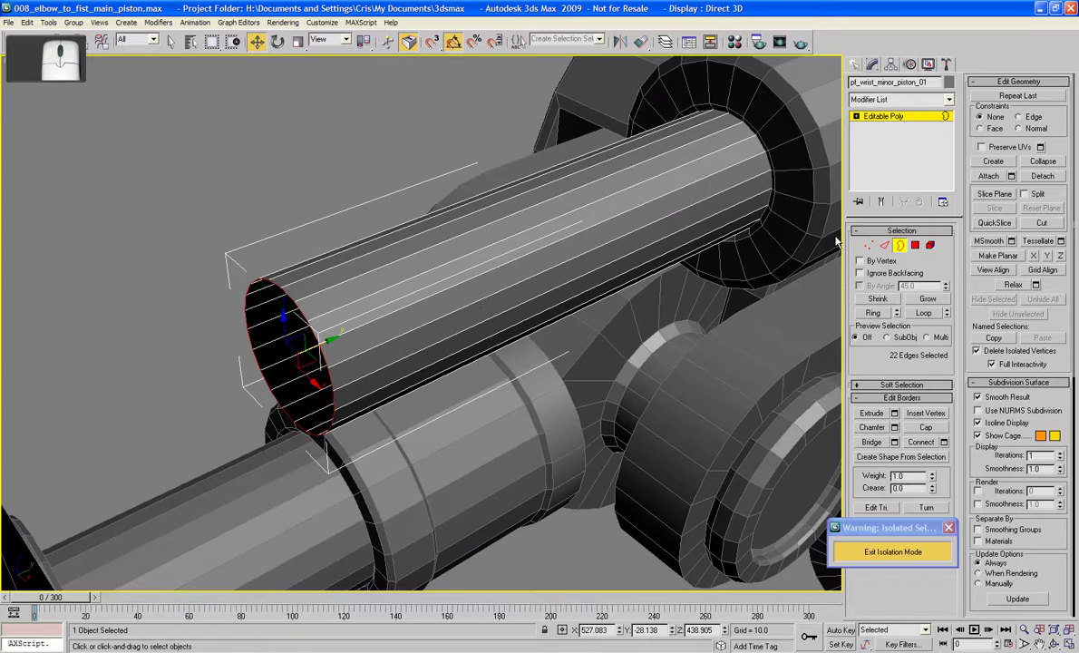
Cap the open end of the wrist piston and bevel the cap polygon outward into a wider, thick disc-shaped head
click(939, 435)
click(915, 245)
click(280, 352)
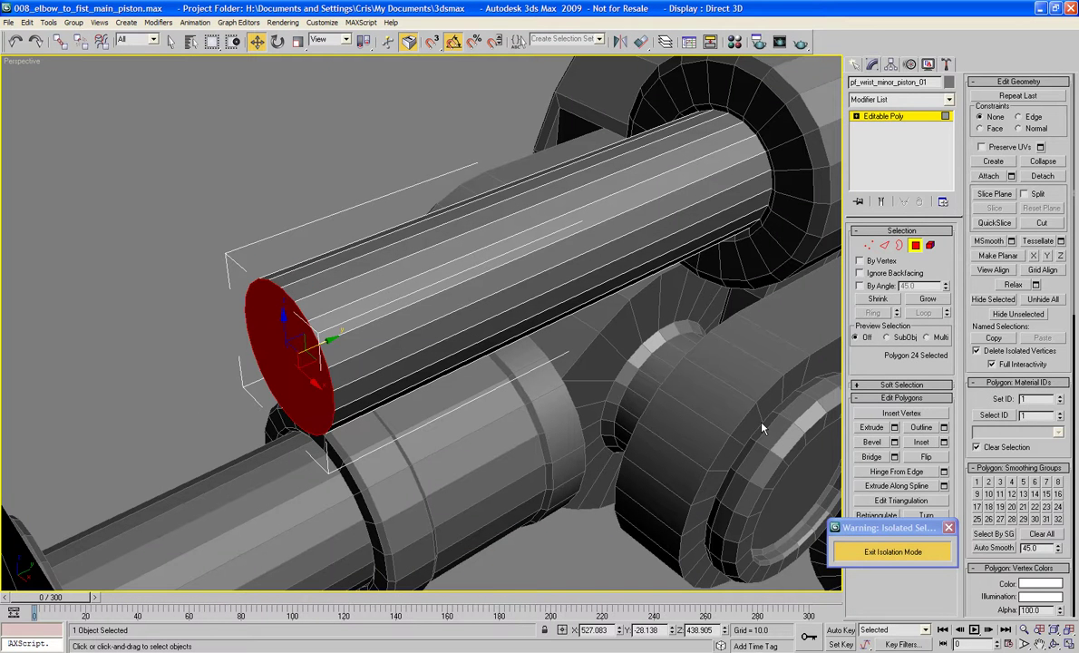
click(873, 443)
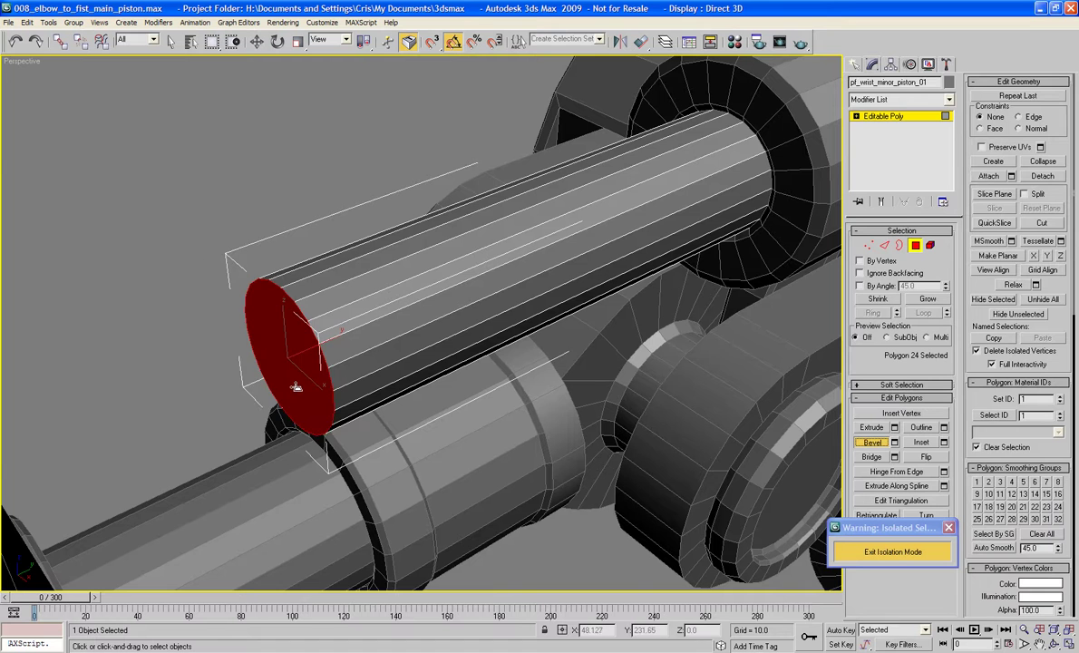
drag(278, 361, 319, 390)
scroll(396, 369, down, 3)
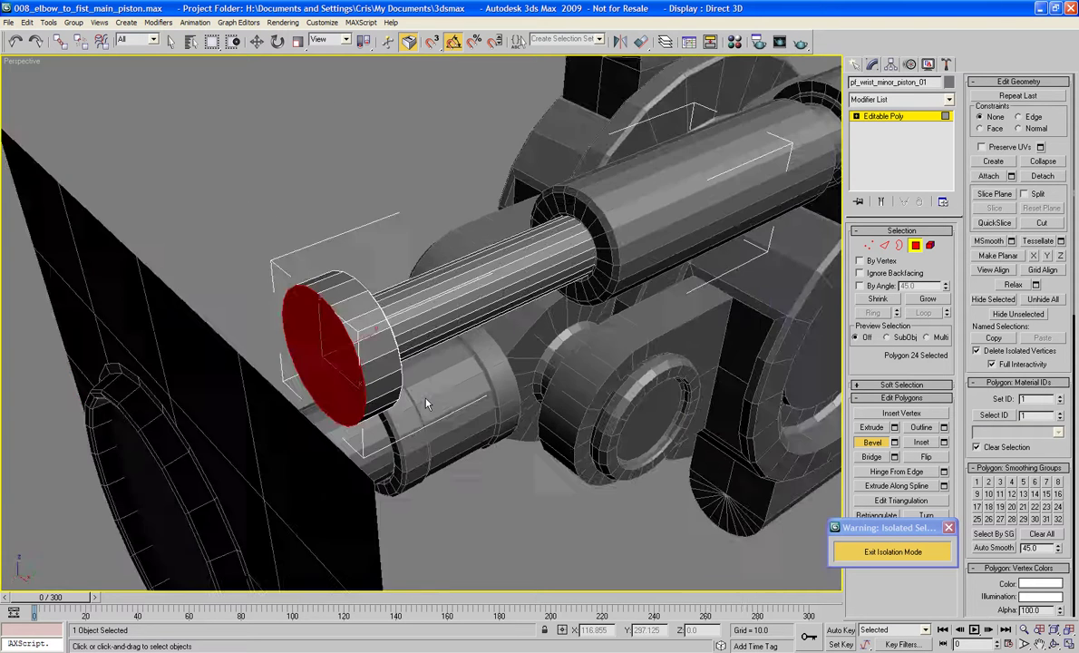
alt+middle_drag(395, 369, 453, 404)
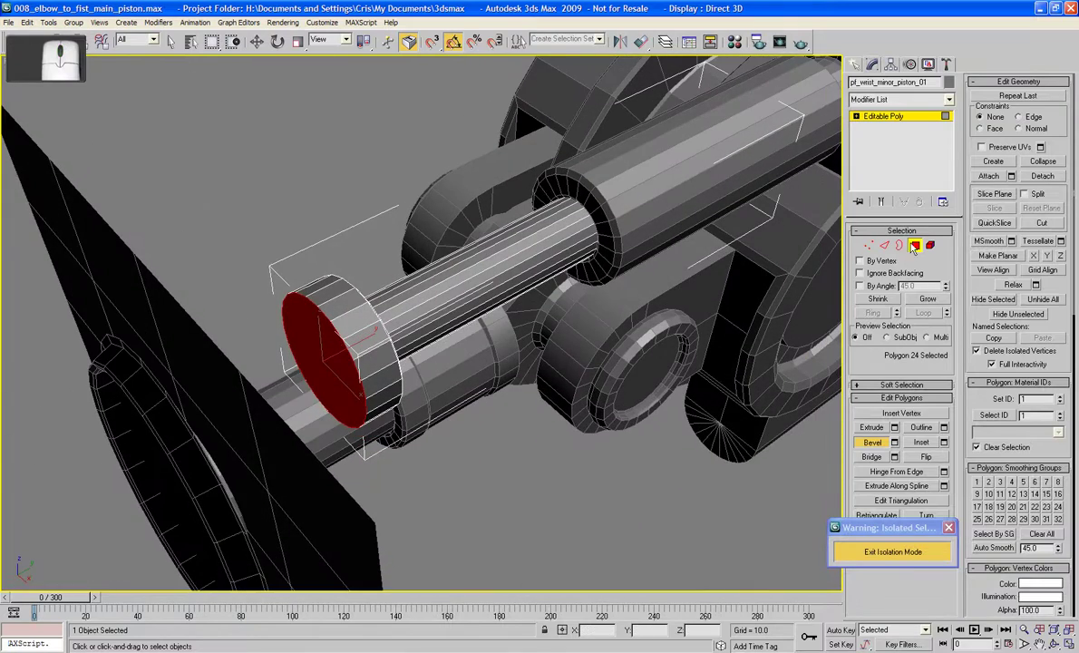
click(914, 246)
key(w)
Delete the flat gridded plane behind the piston ends
alt+middle_drag(615, 312, 481, 329)
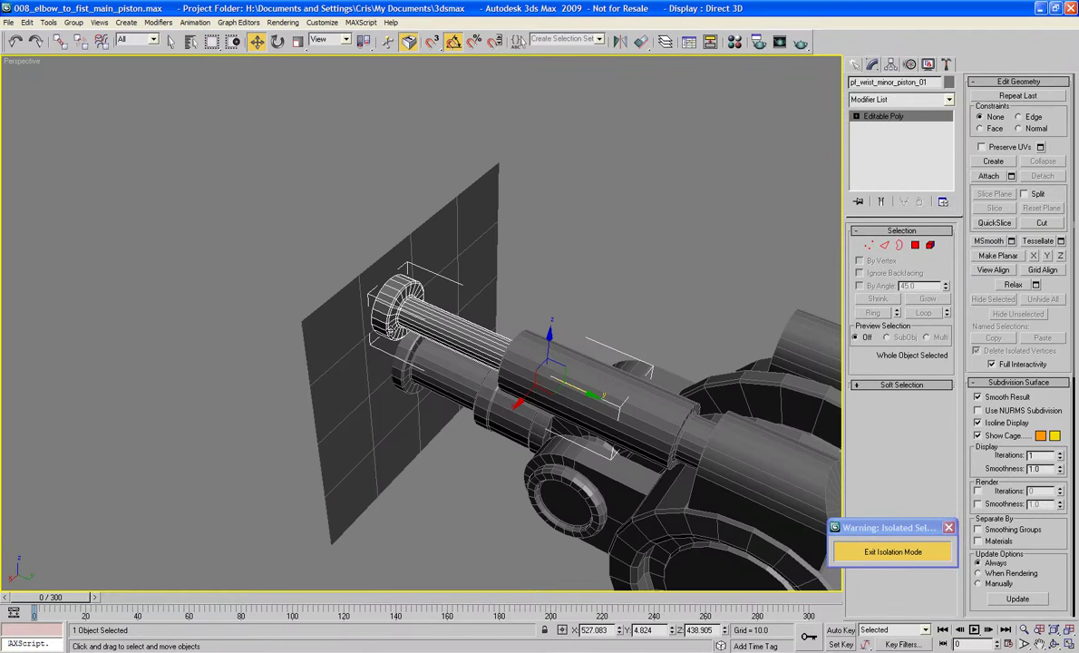
mouse_move(380, 331)
alt+middle_down()
mouse_move(435, 326)
mouse_move(388, 345)
alt+middle_up()
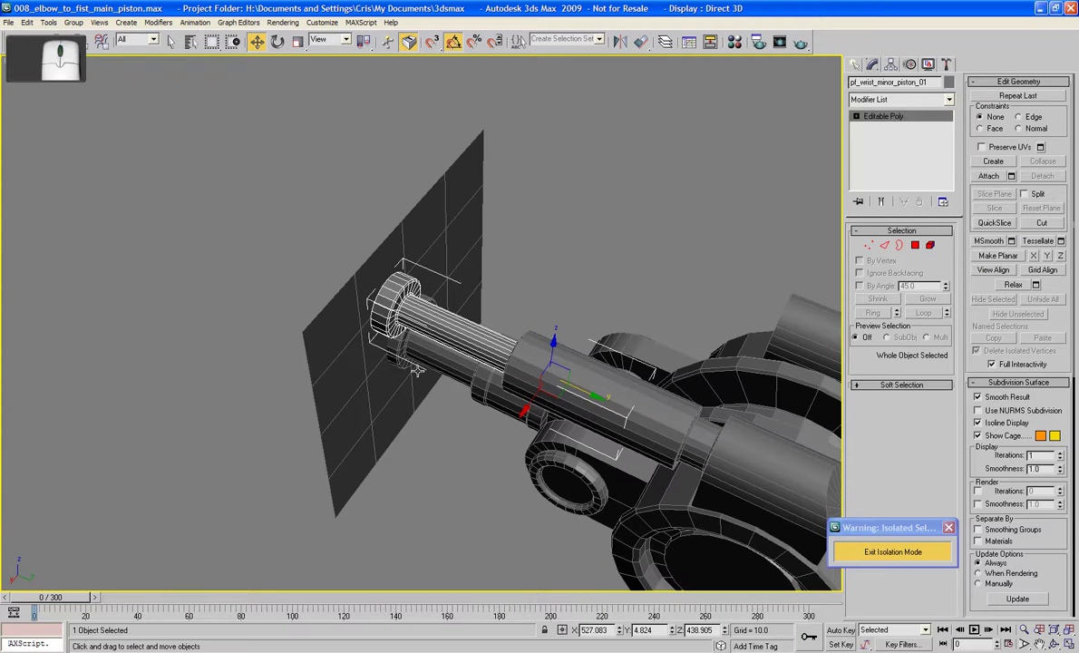
drag(416, 495, 288, 452)
key(Delete)
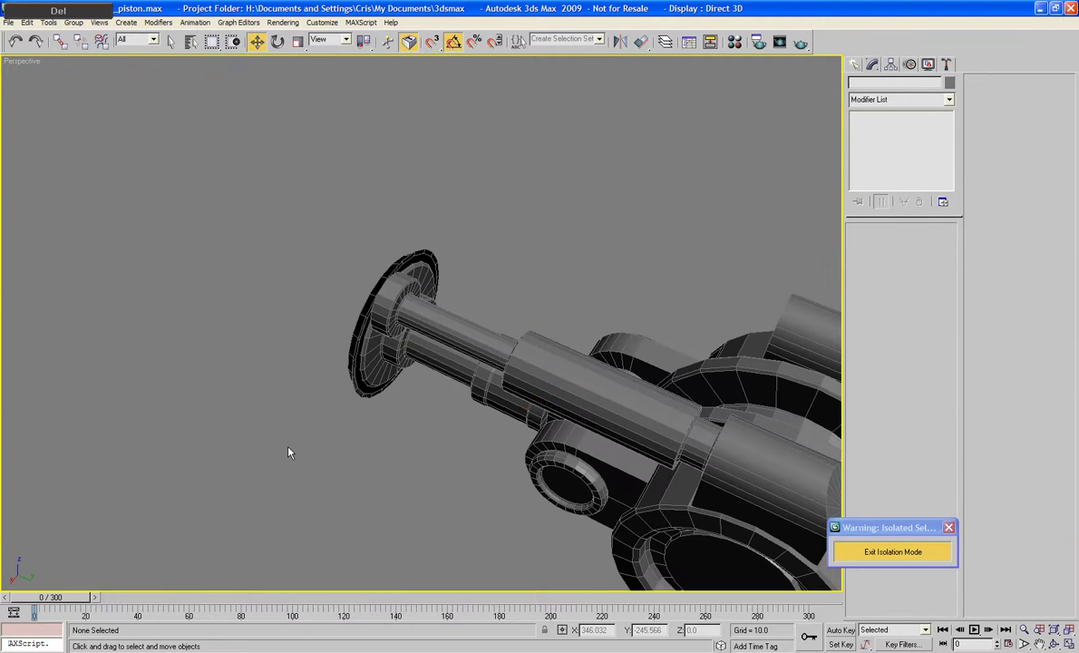
scroll(362, 363, down, 5)
scroll(399, 335, up, 6)
alt+middle_drag(430, 368, 745, 142)
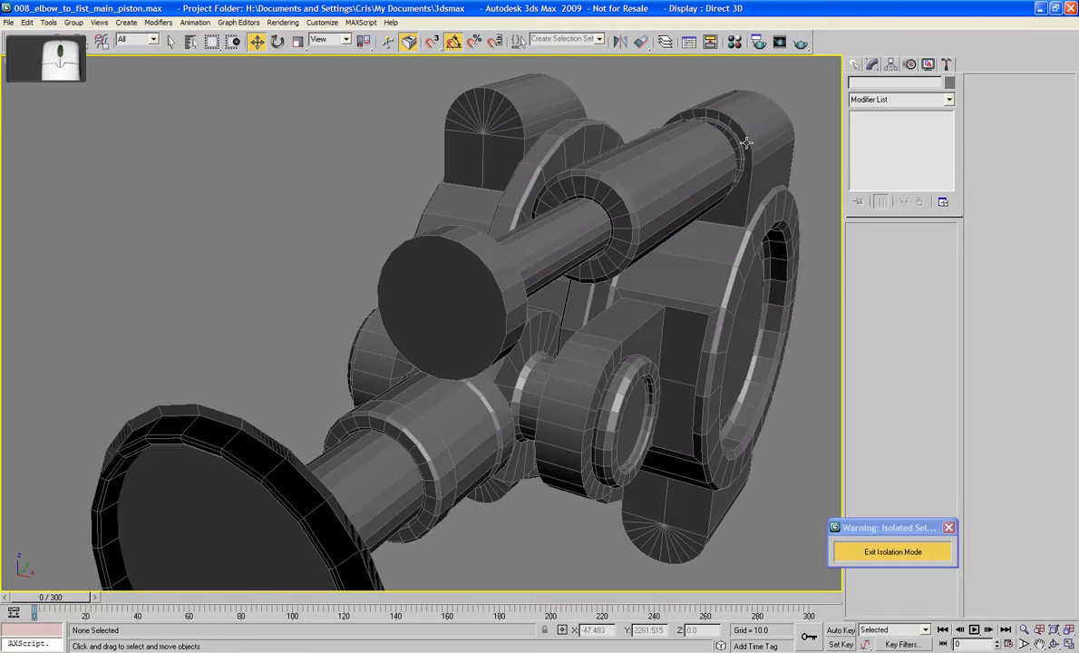
Create a sphere on the end face of the wrist piston head using AutoGrid and set its radius to 6.4
click(855, 64)
scroll(752, 224, down, 2)
alt+middle_drag(751, 224, 775, 222)
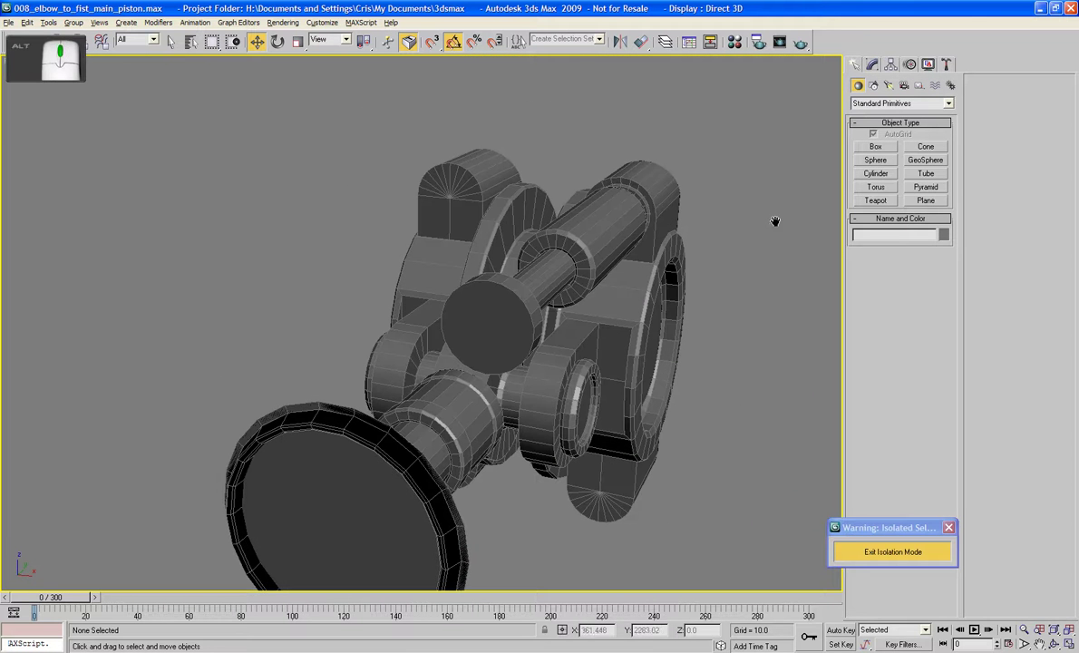
click(873, 159)
drag(473, 337, 500, 389)
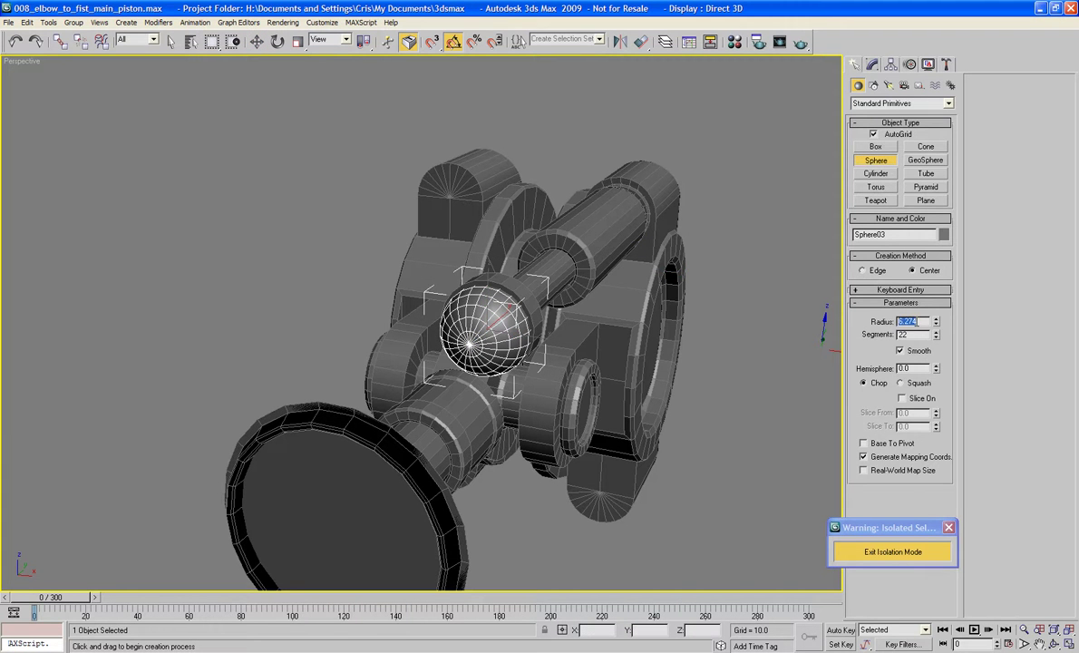
text(6.4)
key(Tab)
alt+middle_drag(471, 344, 544, 308)
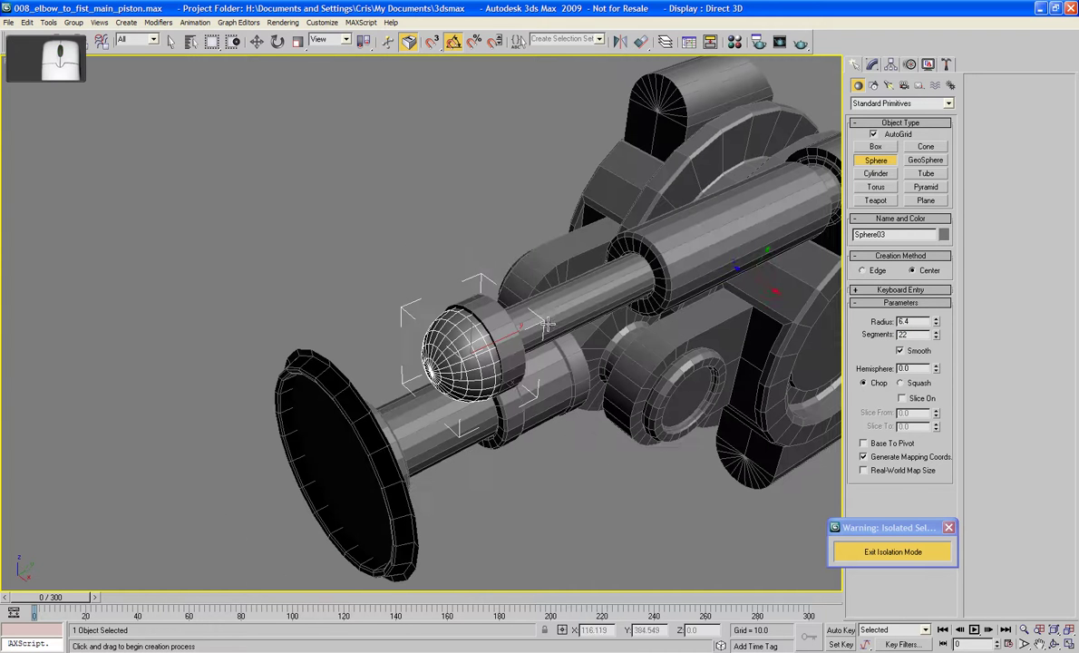
Align the sphere to the wrist piston in X, Y and Z position, pivot point to pivot point
click(640, 42)
click(571, 303)
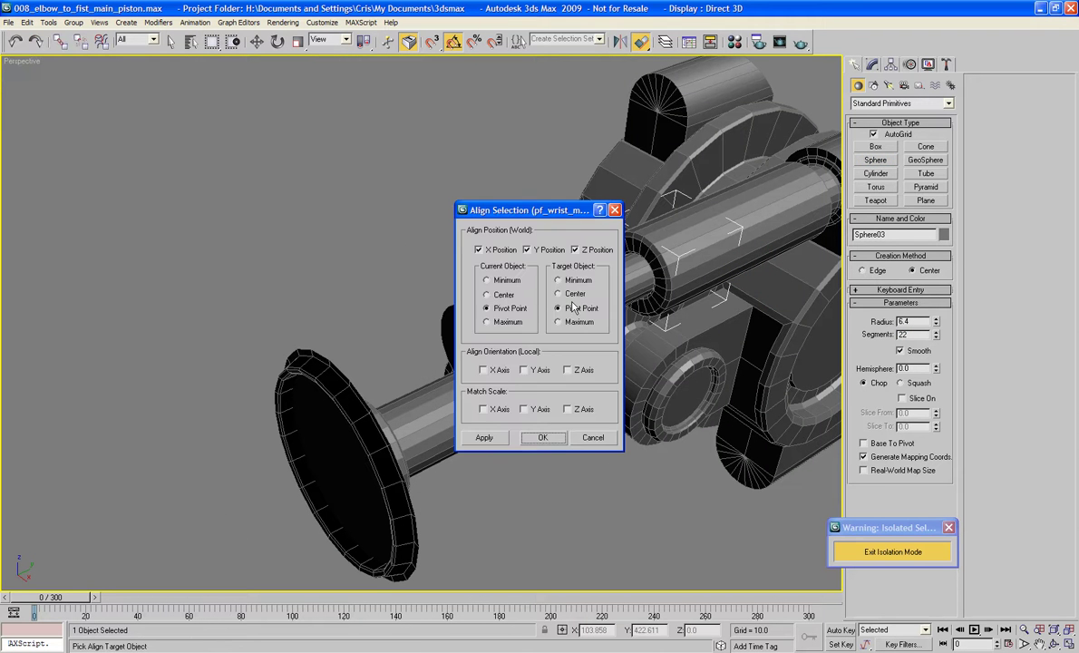
click(542, 437)
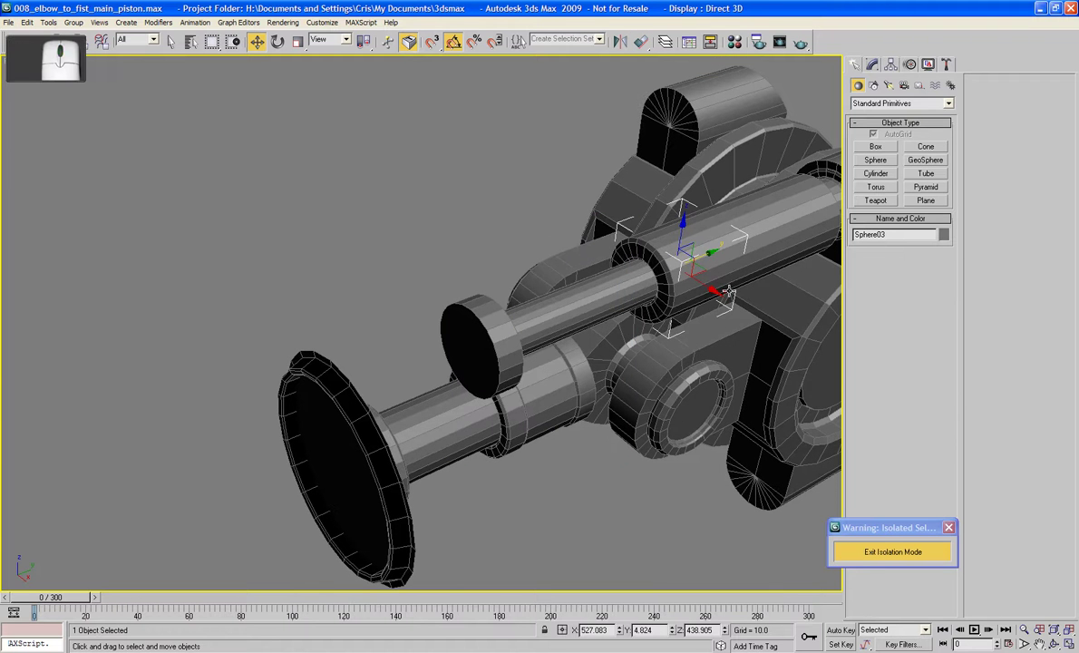
Move the sphere along Y out of the piston and seat it partly inside the wrist piston's disc head
drag(712, 256, 402, 301)
mouse_move(403, 301)
alt+middle_down()
mouse_move(474, 298)
mouse_move(491, 267)
mouse_move(395, 314)
alt+middle_up()
key(t)
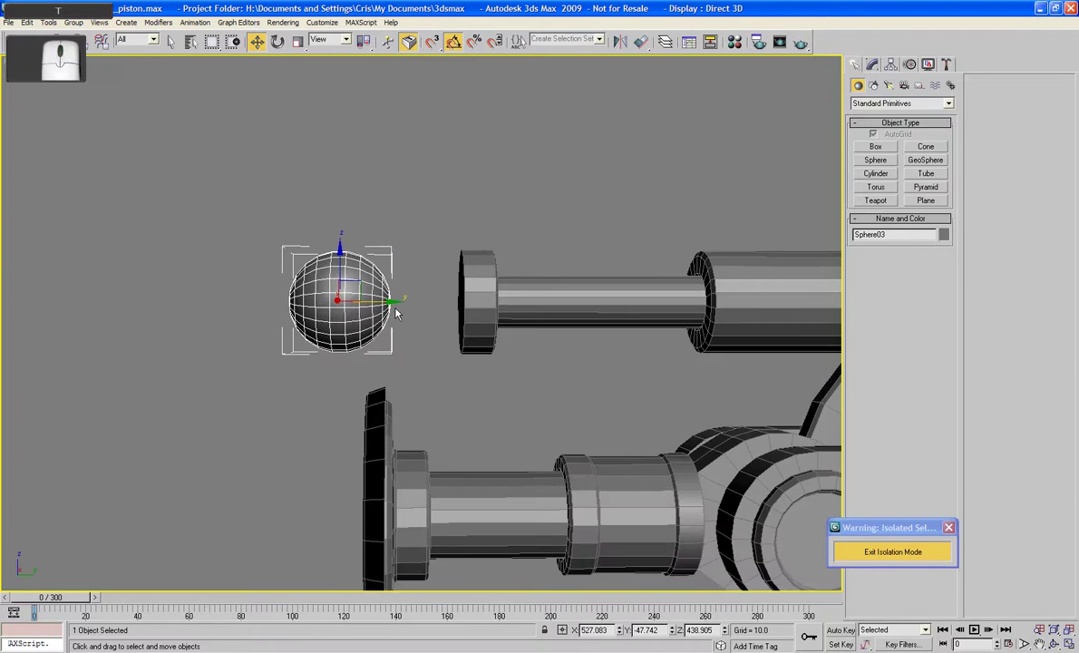
key(z)
scroll(403, 314, down, 5)
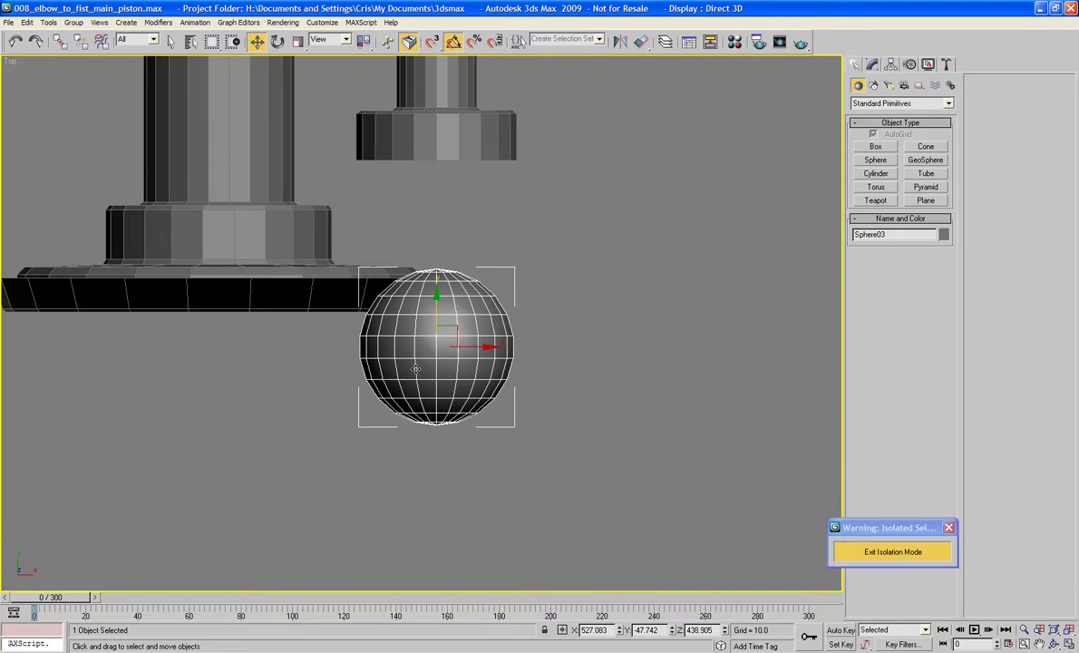
drag(436, 313, 438, 167)
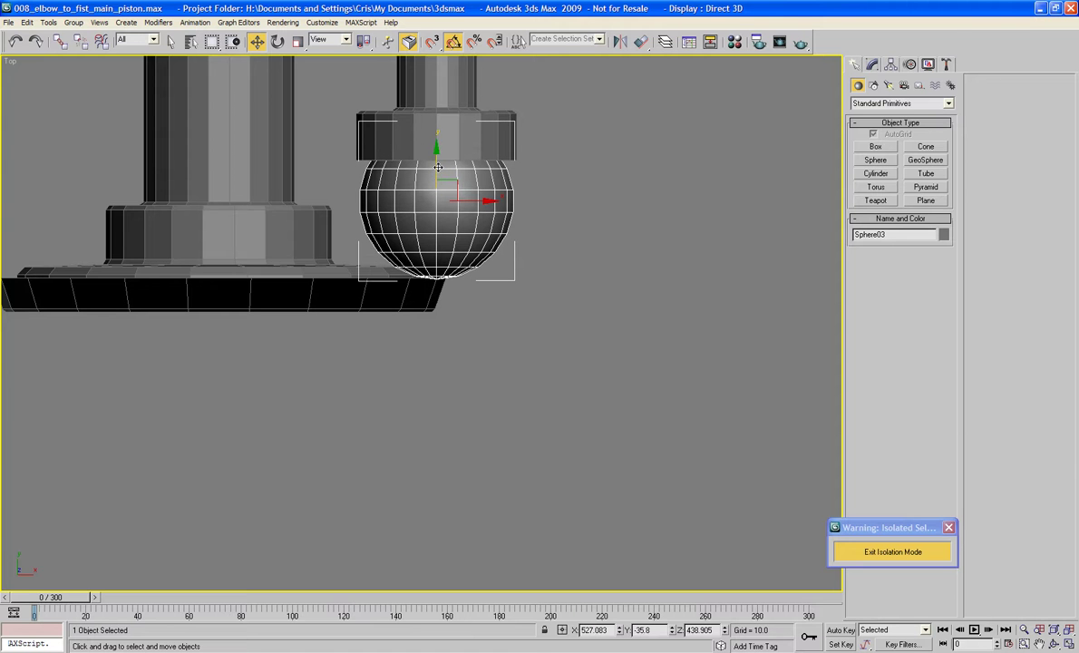
Set the sphere's Hemisphere value to 0.5 and convert it to an Editable Poly
click(872, 65)
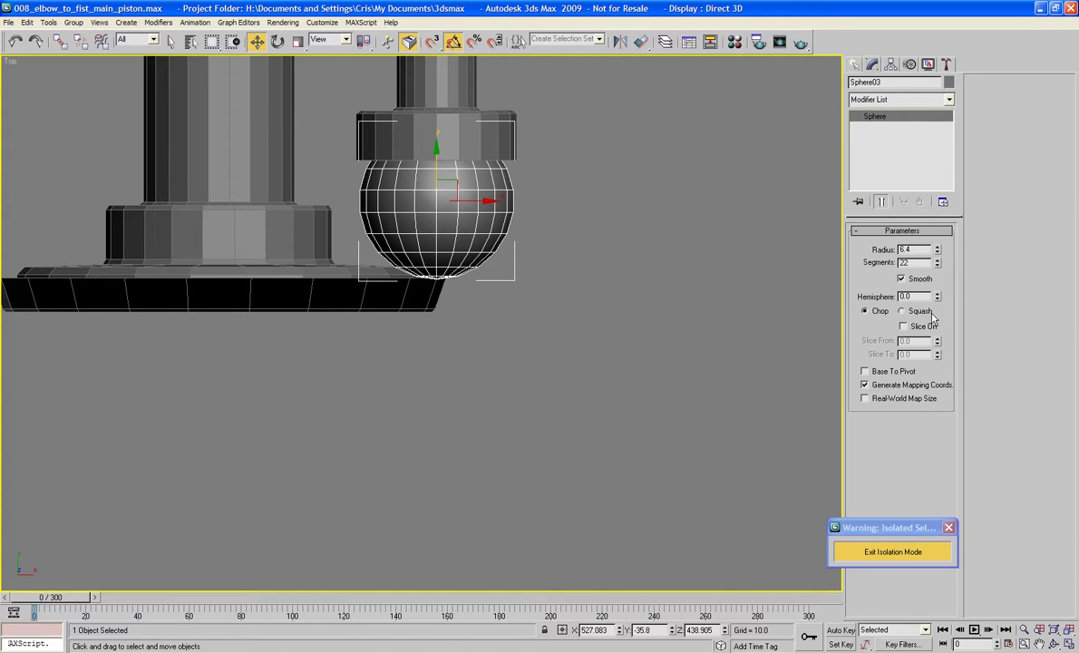
text(0.5)
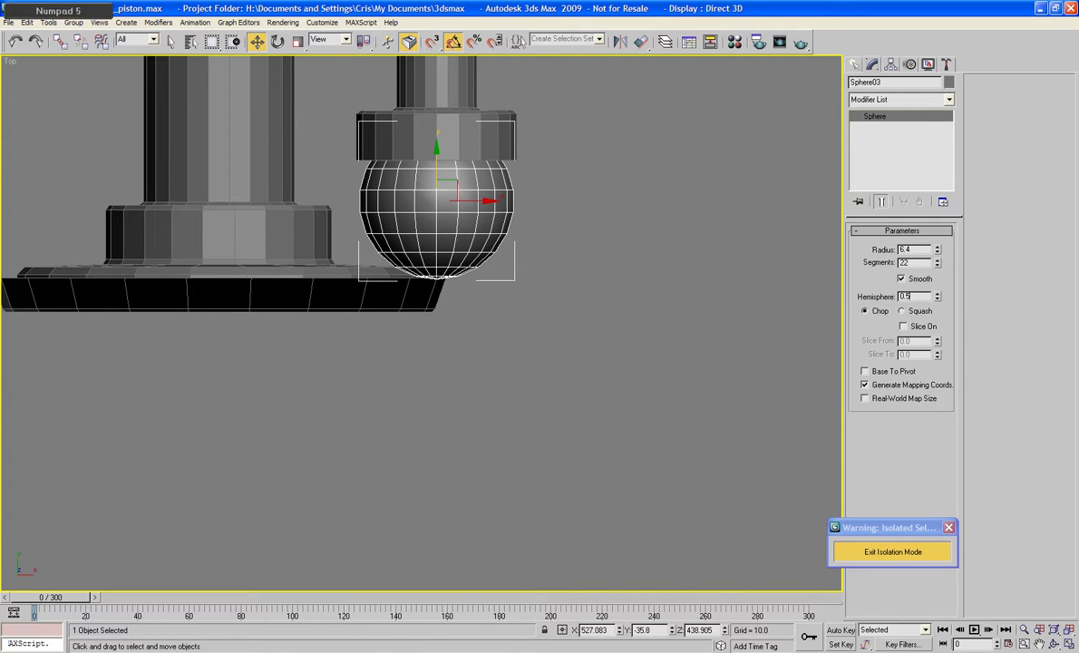
key(Tab)
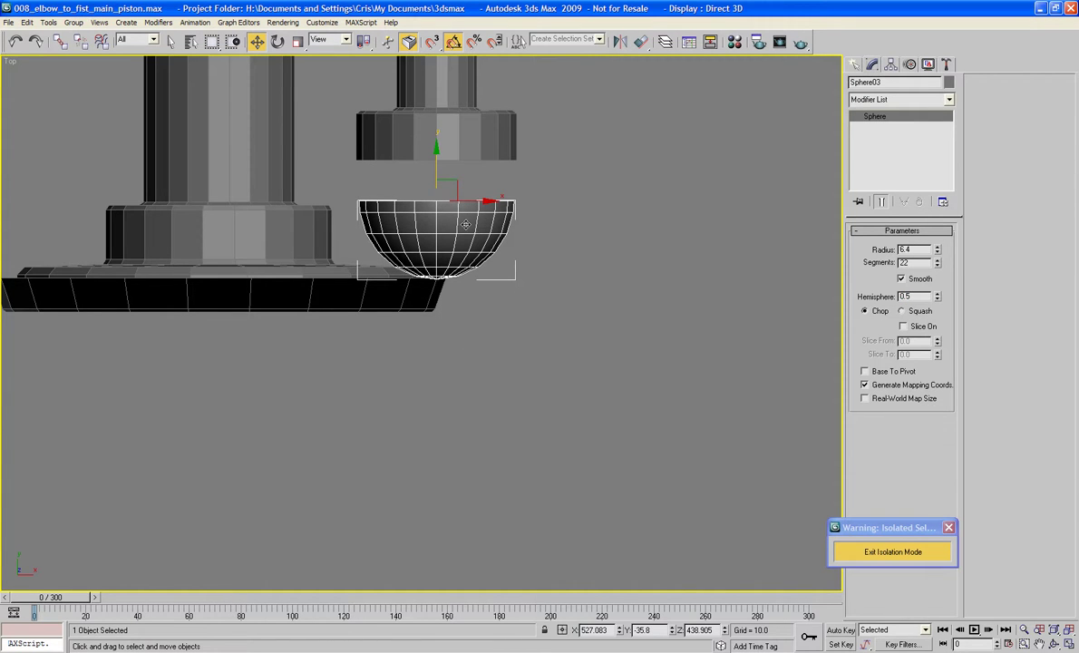
right_click(465, 224)
mouse_move(471, 312)
click(551, 327)
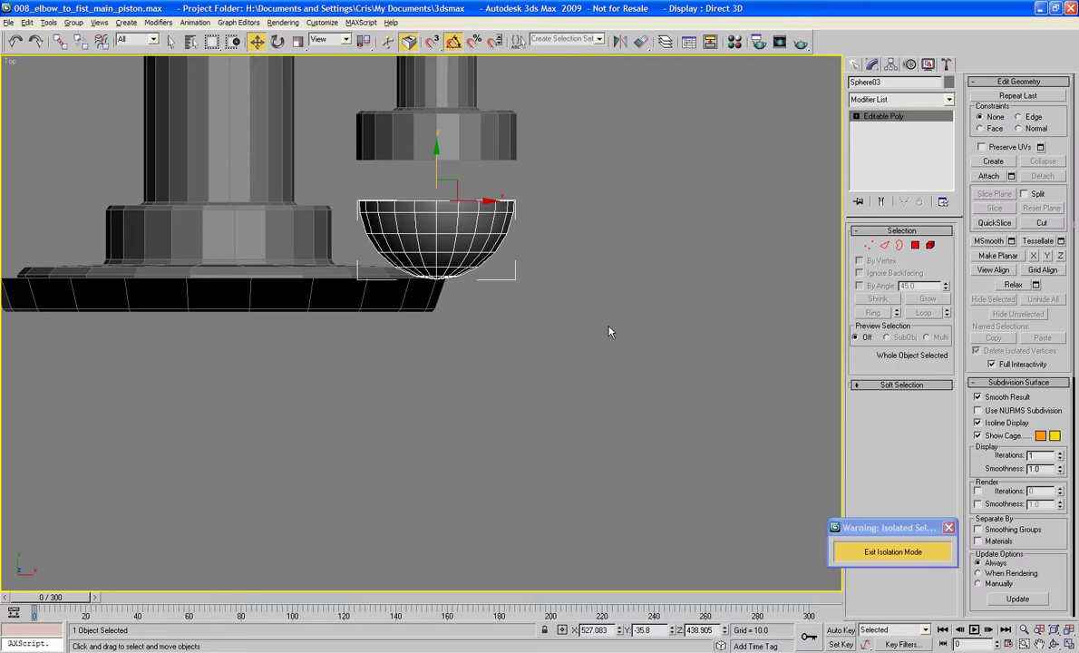
Select the edge loop around the hemisphere's rim, convert it to a polygon selection, and delete the flat cap polygons facing the piston
key(p)
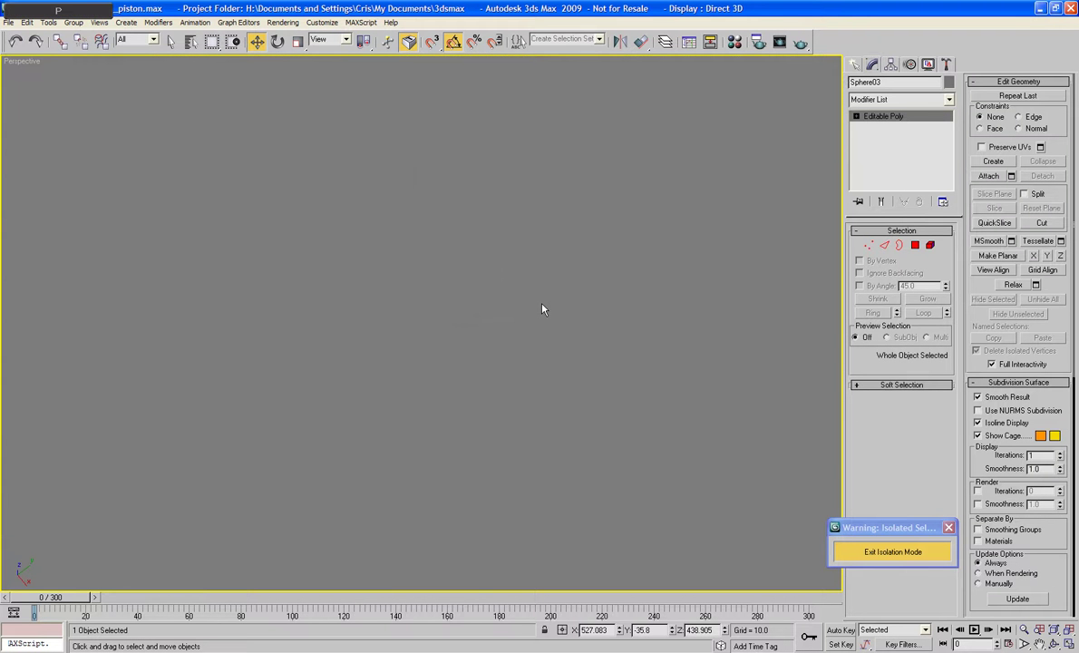
alt+middle_drag(544, 306, 402, 318)
scroll(453, 245, down, 5)
scroll(524, 305, up, 5)
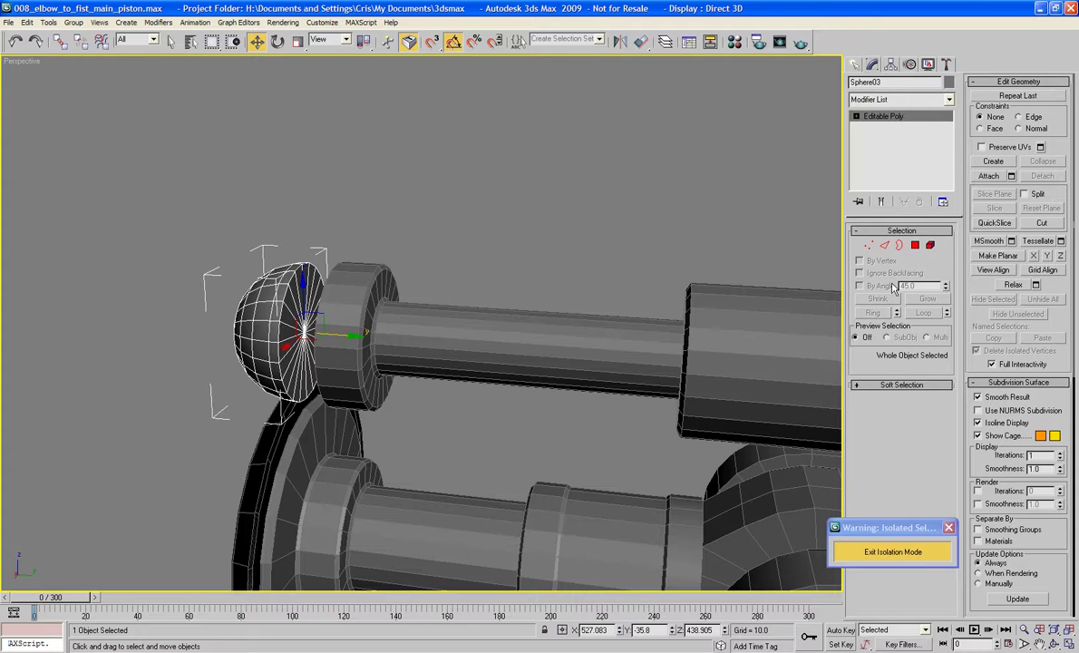
middle_drag(585, 301, 417, 243)
scroll(261, 217, down, 5)
scroll(231, 216, up, 3)
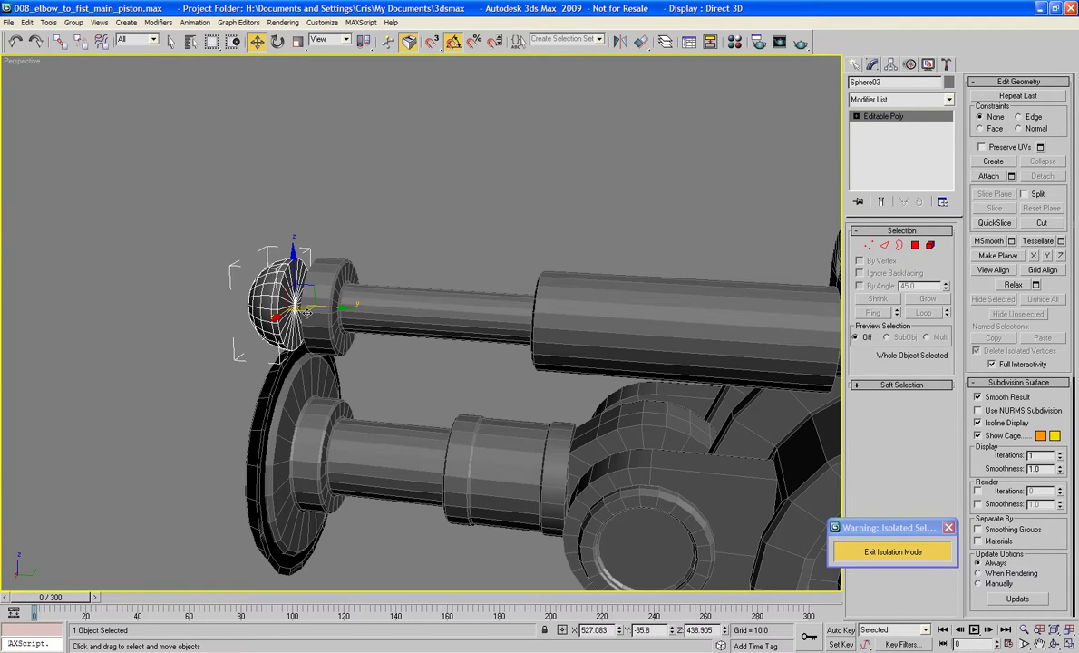
click(884, 245)
scroll(497, 284, up, 4)
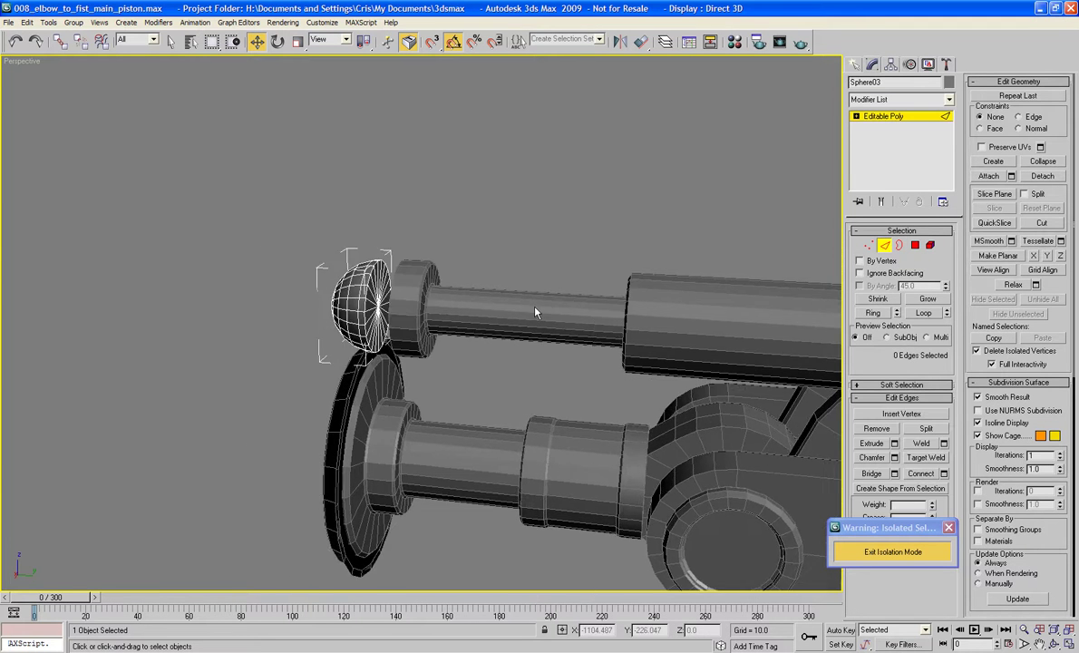
middle_drag(437, 295, 474, 304)
click(338, 275)
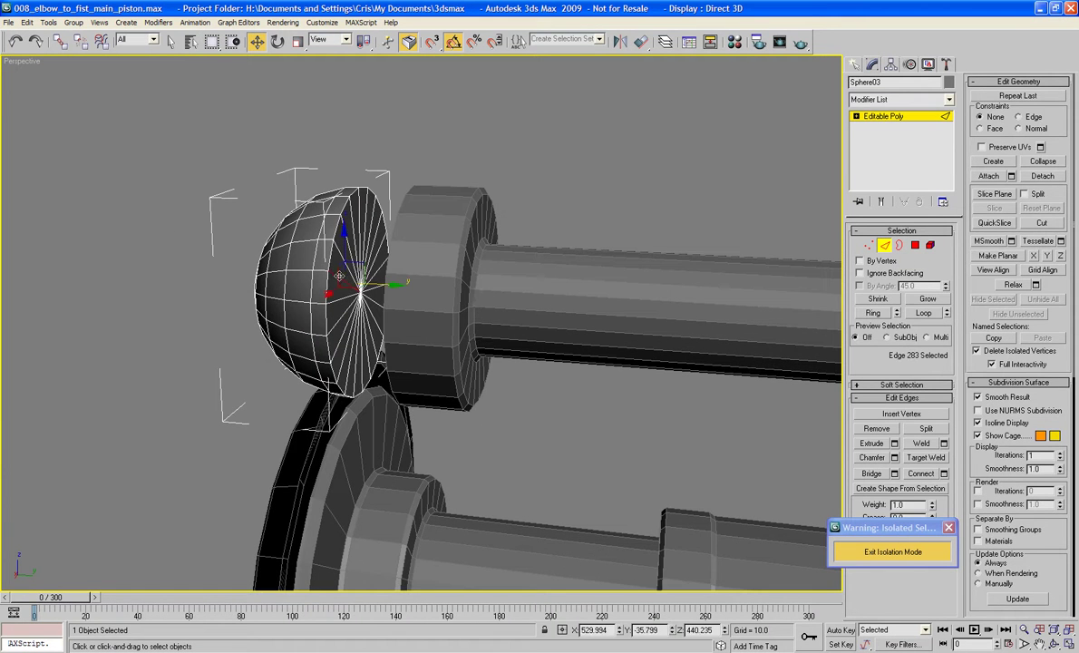
click(328, 257)
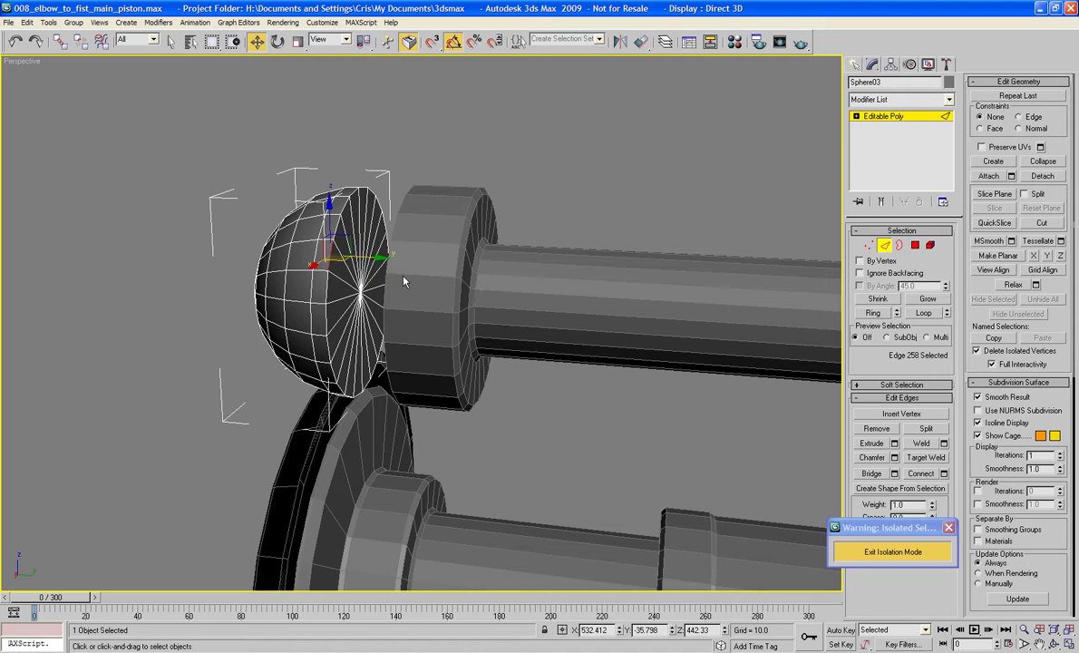
click(931, 313)
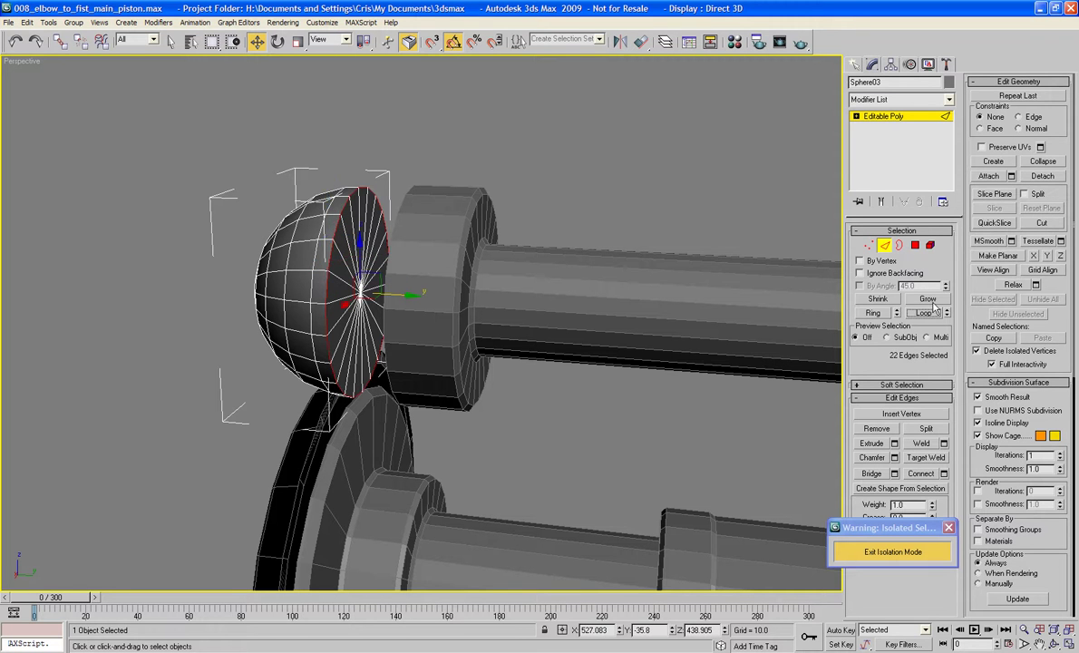
ctrl+click(914, 247)
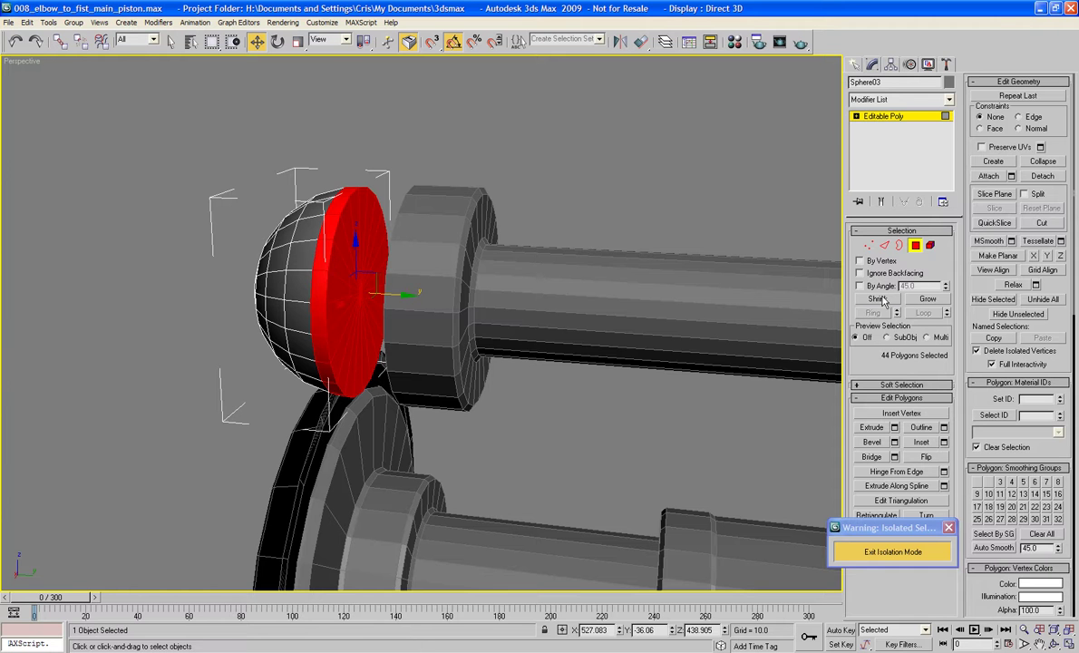
key(Delete)
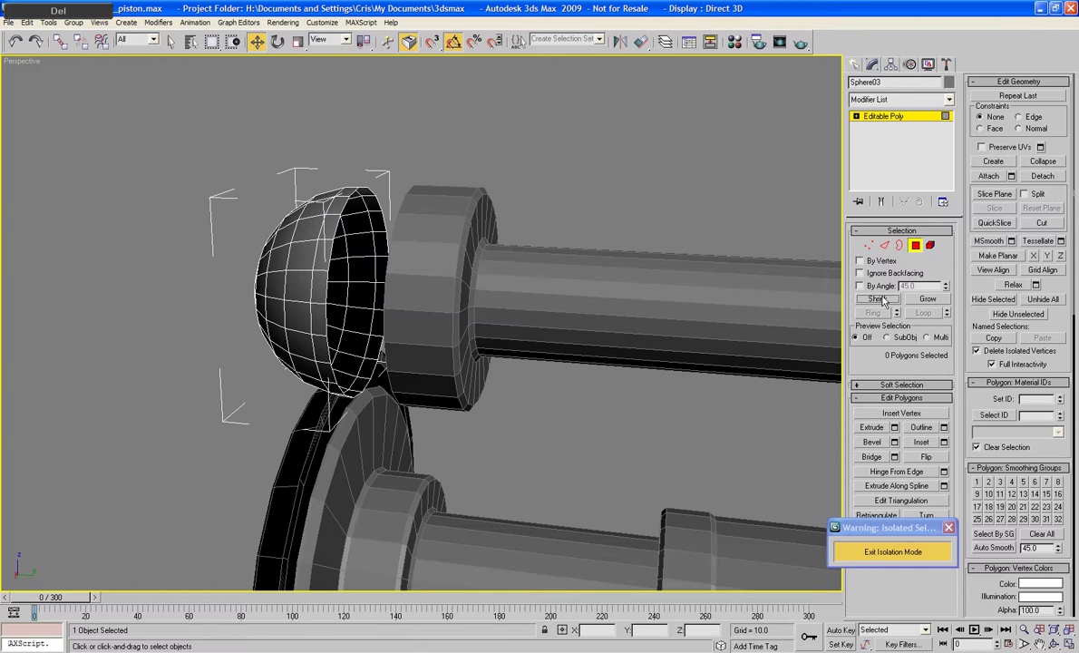
click(916, 246)
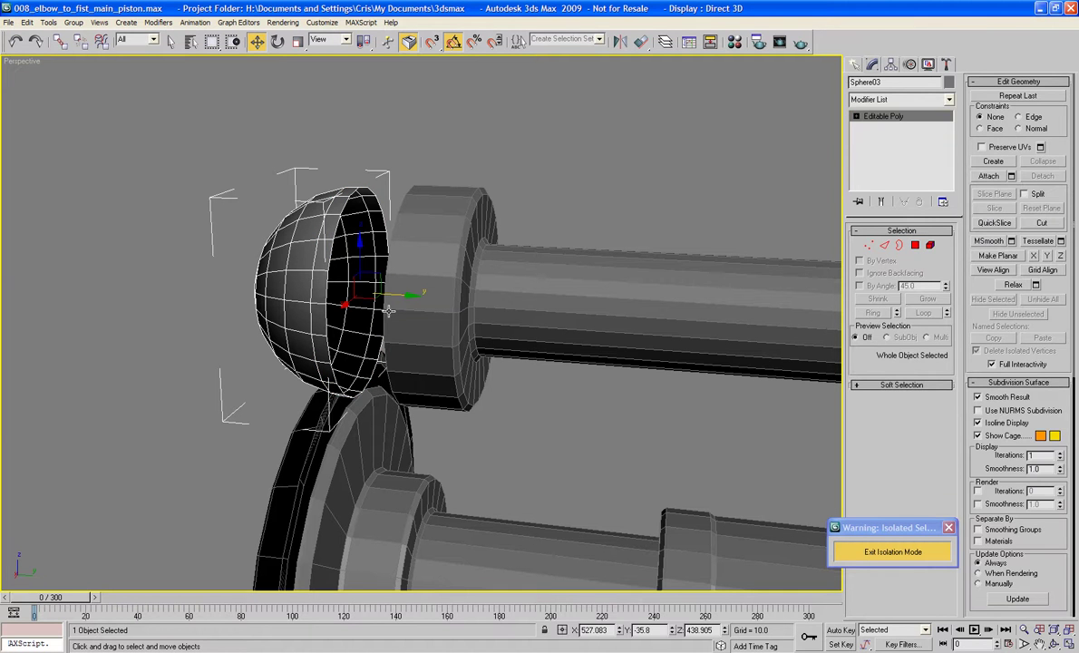
Clone the open hemisphere as a single copy almost in place and flip the normals of the whole copy
shift+drag(402, 296, 401, 291)
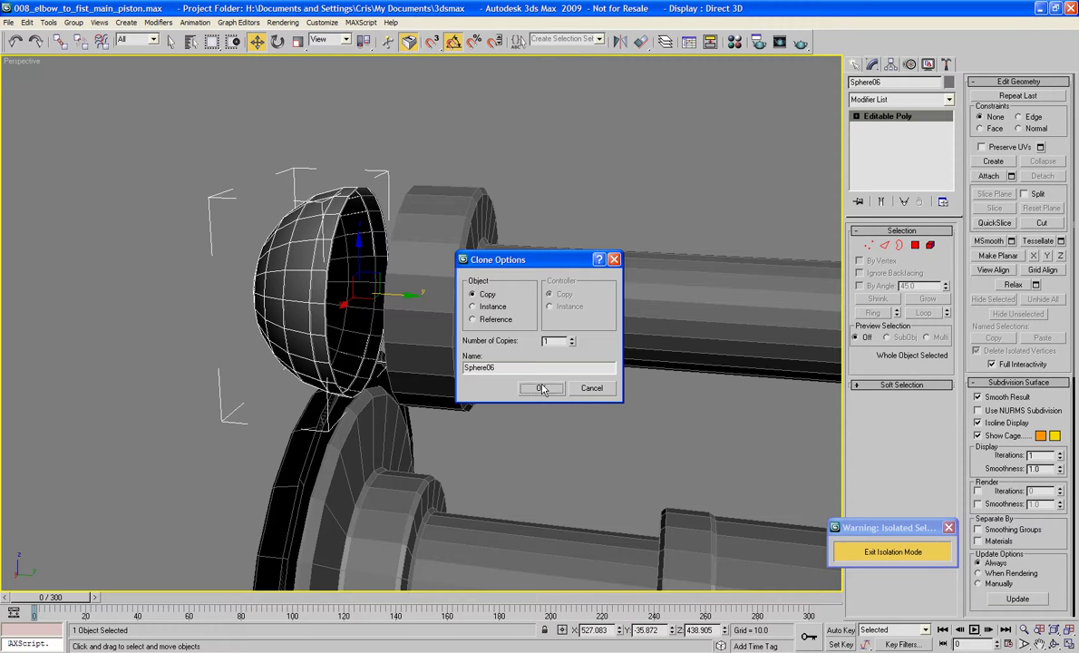
key(Return)
click(931, 246)
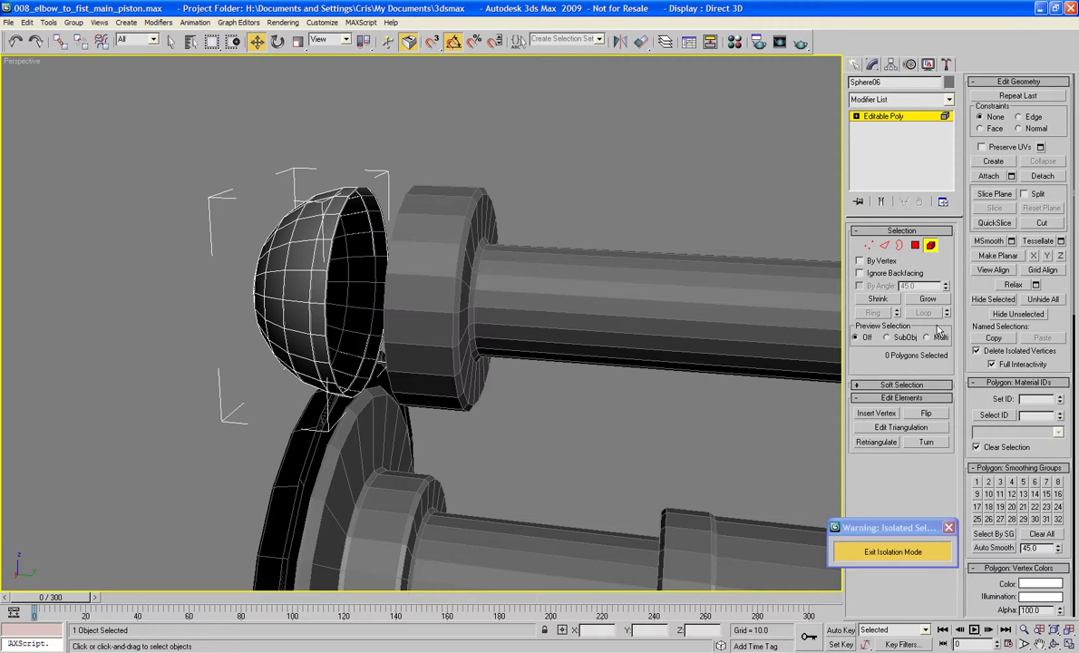
key(ctrl+a)
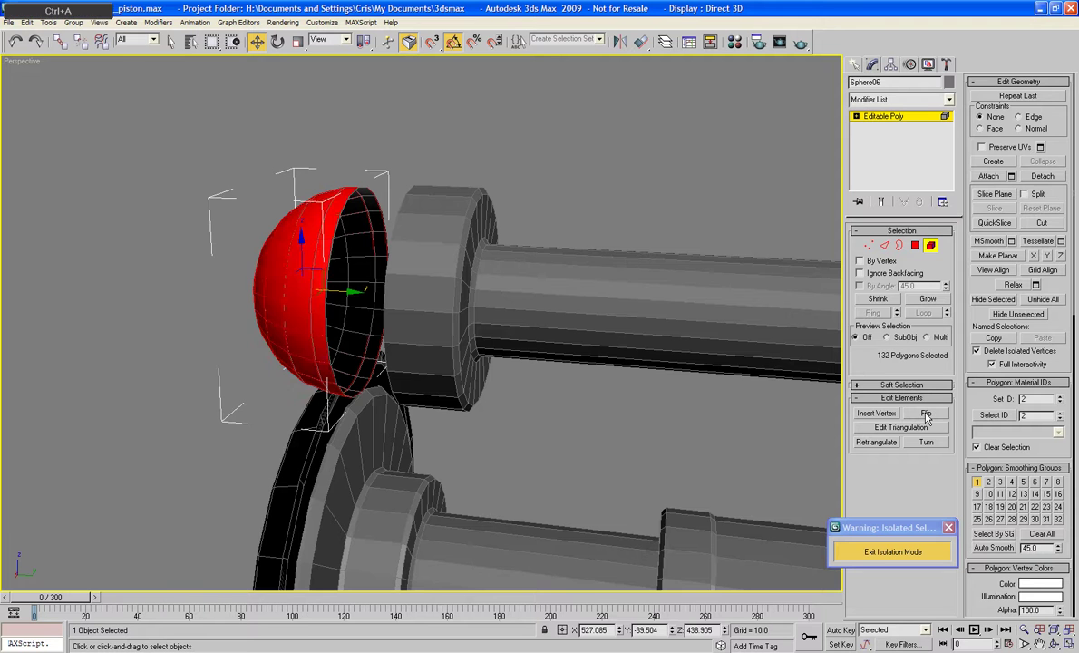
click(926, 415)
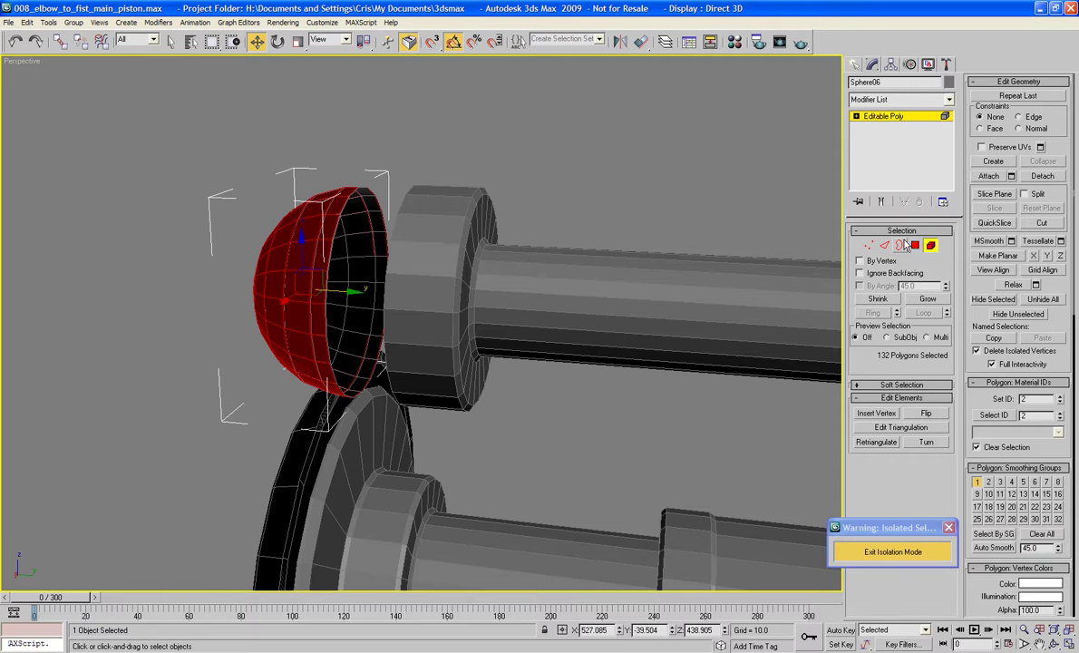
click(931, 246)
click(553, 204)
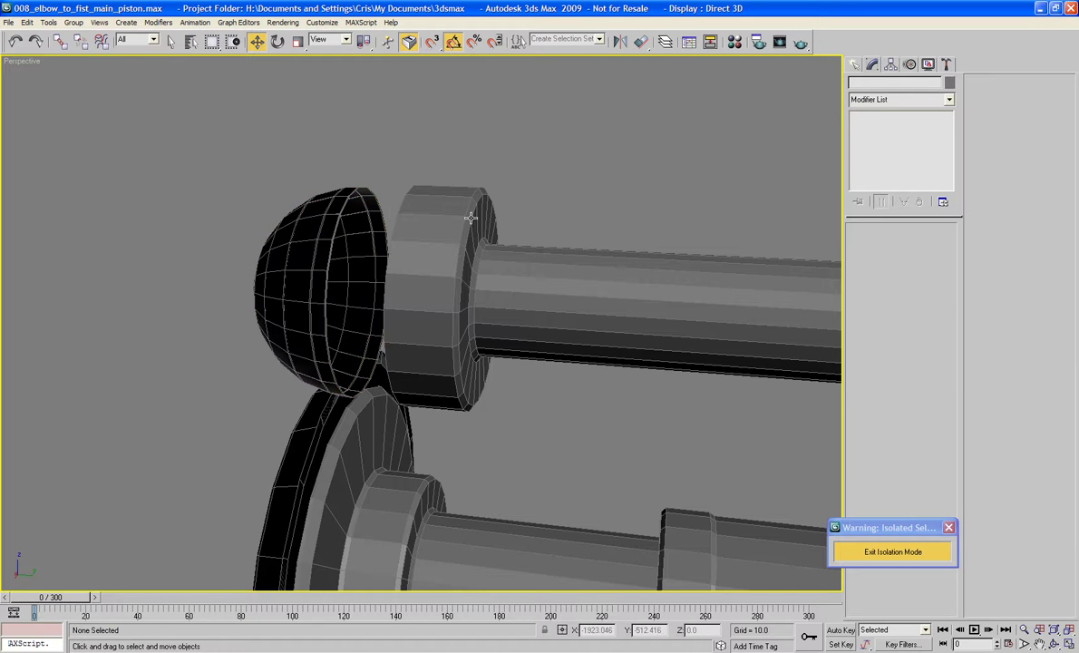
Attach the wrist piston with its disc head to the original open hemisphere
click(393, 252)
alt+middle_drag(394, 272, 420, 320)
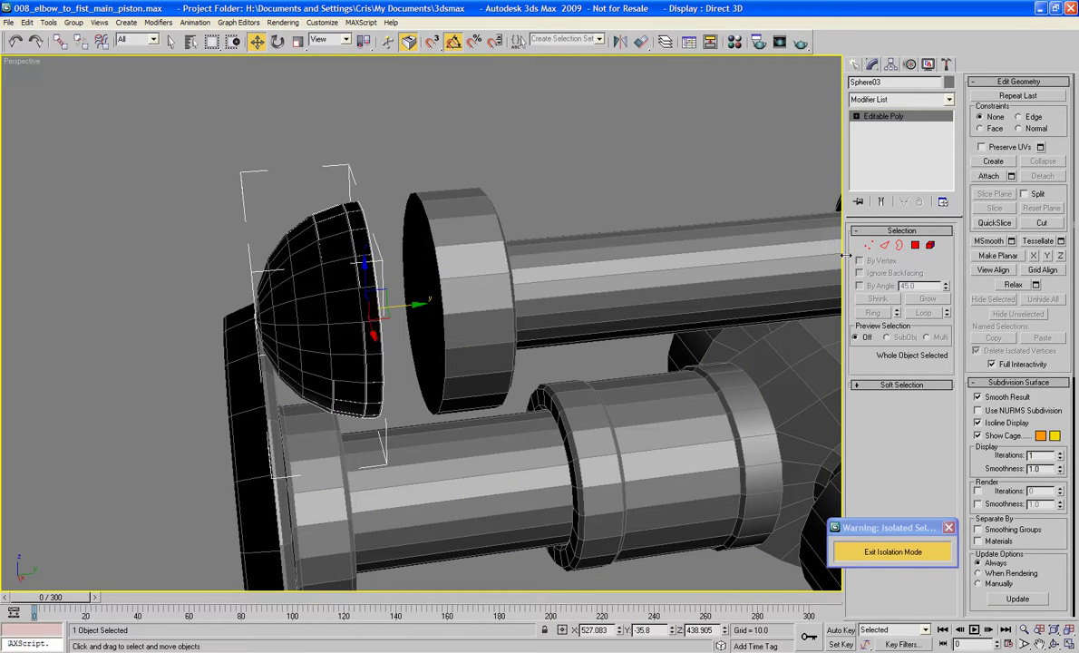
click(989, 177)
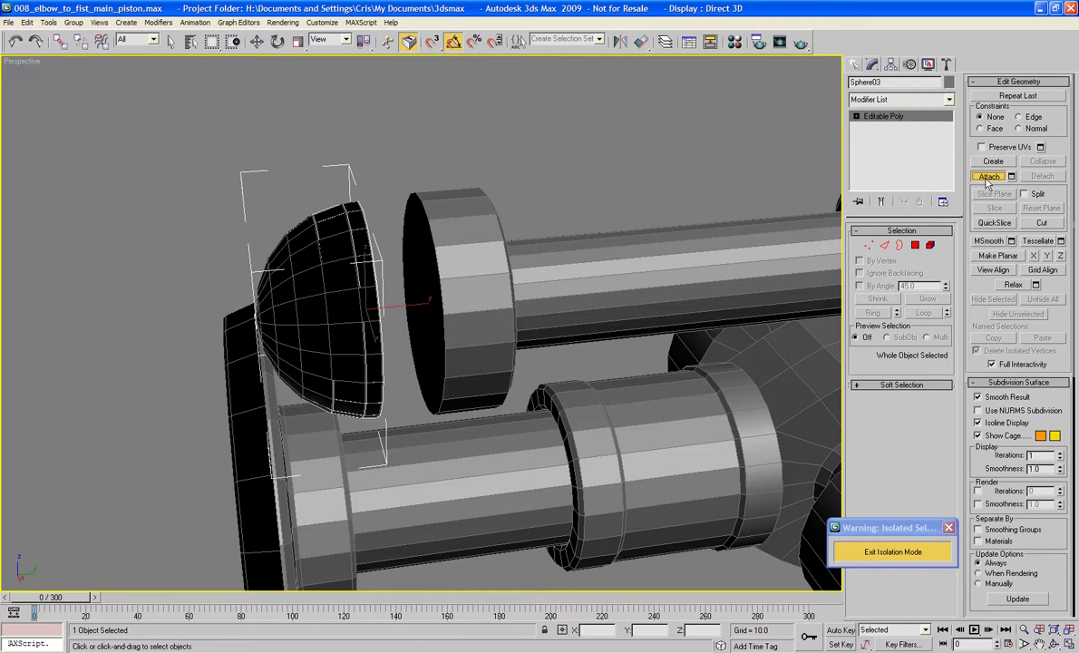
click(505, 316)
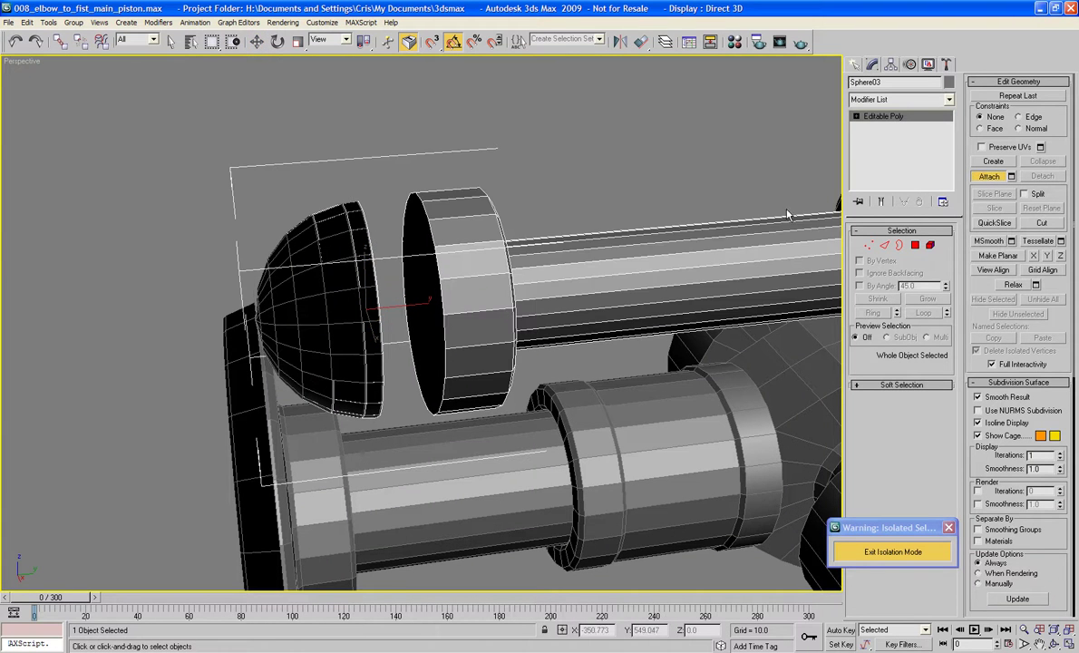
Delete the end cap polygon of the disc head facing the hemisphere and save the file
click(915, 246)
key(Delete)
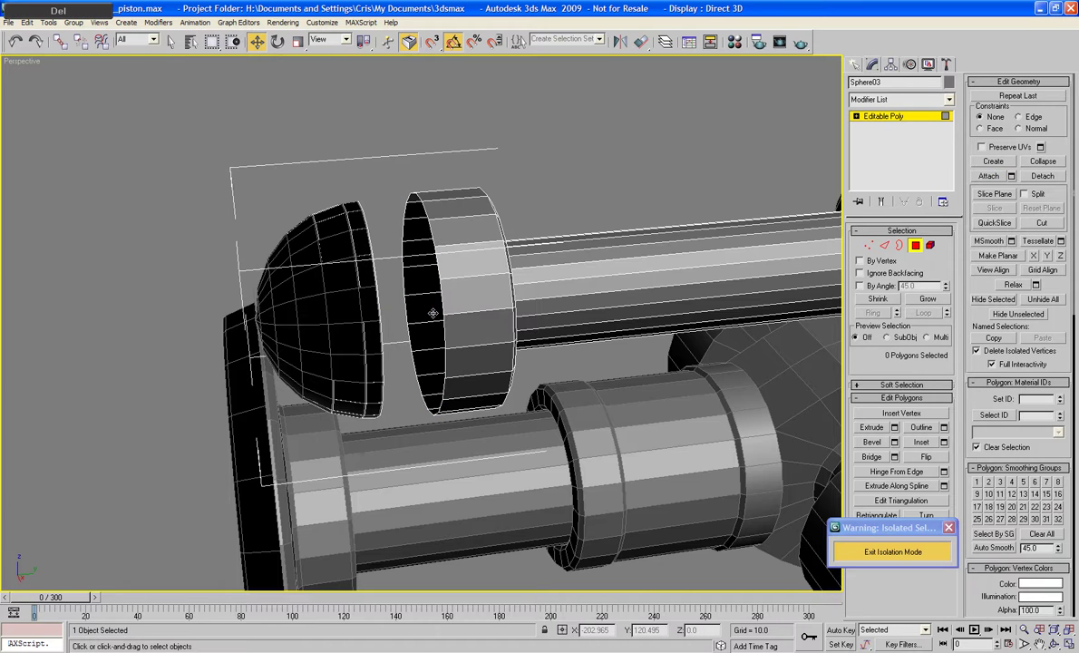
click(422, 308)
key(ctrl+s)
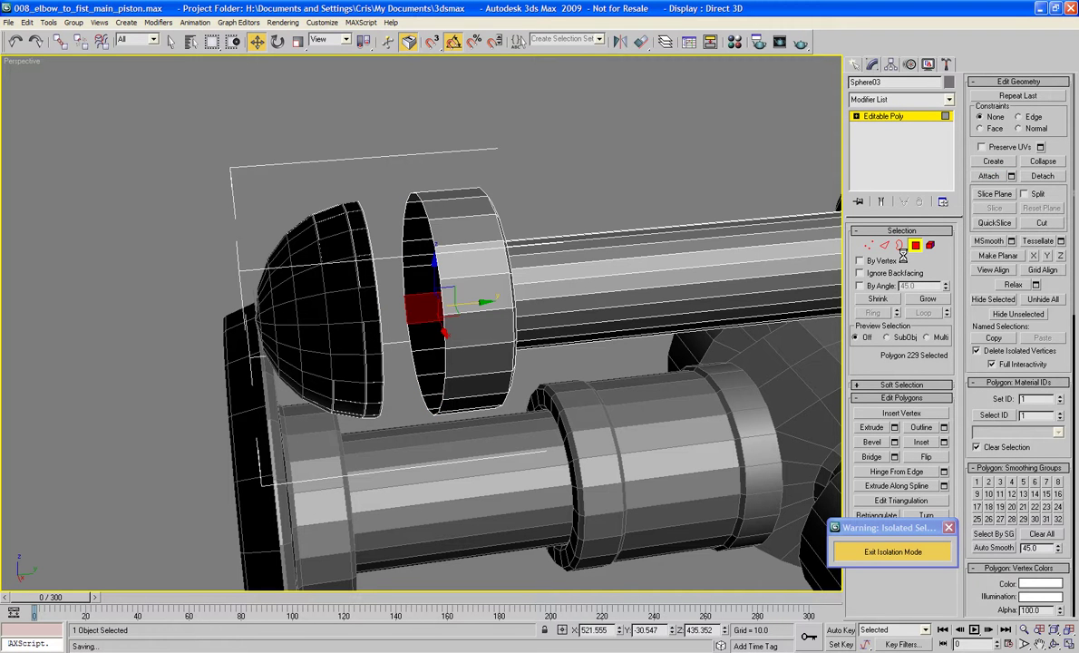
Bridge the open border of the disc head to the open border of the hemisphere
key(3)
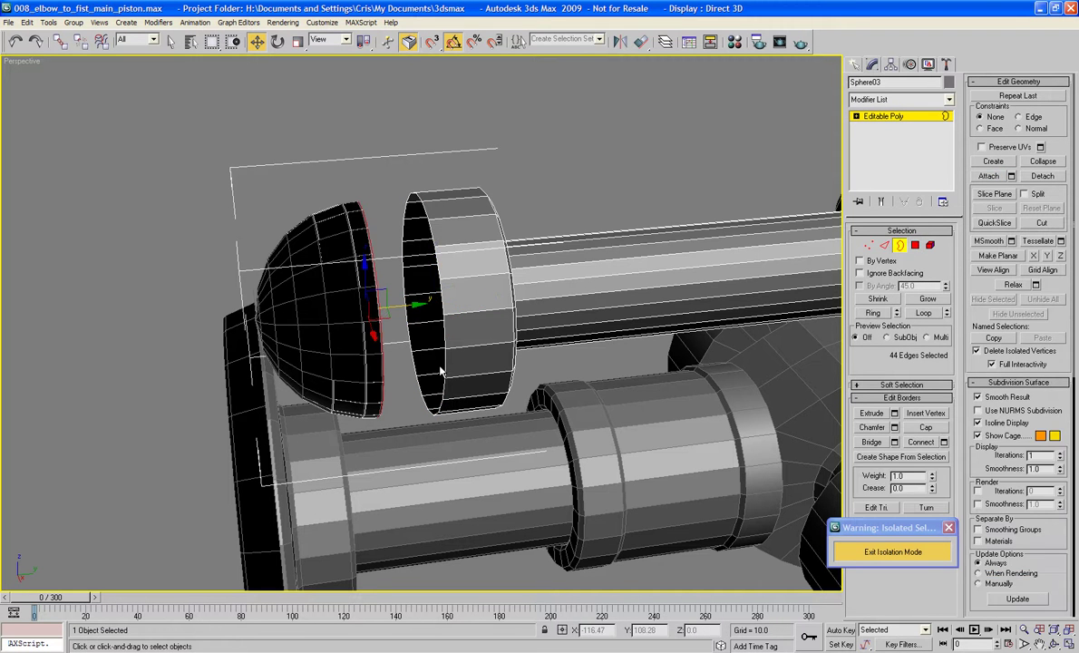
click(442, 376)
ctrl+click(381, 384)
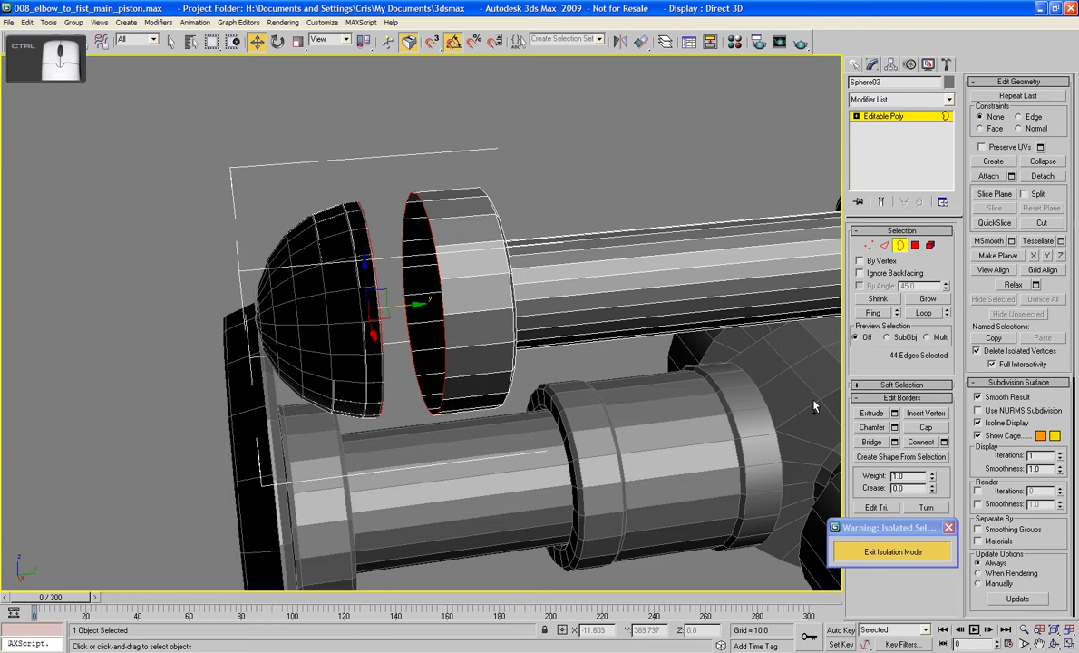
click(872, 441)
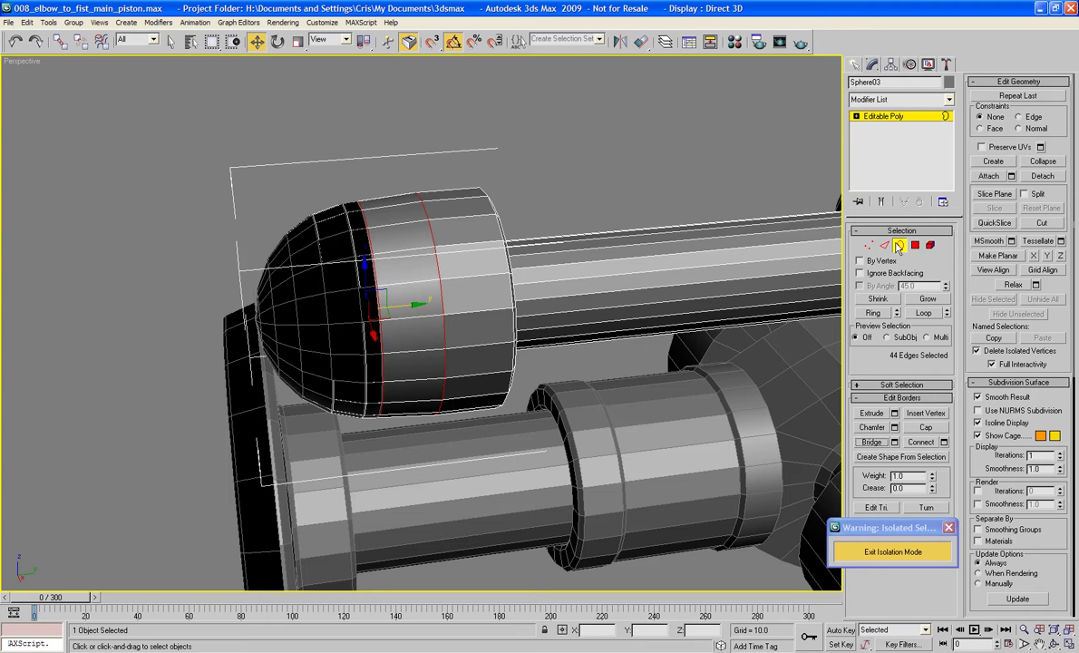
click(625, 222)
alt+middle_drag(626, 222, 558, 258)
click(561, 279)
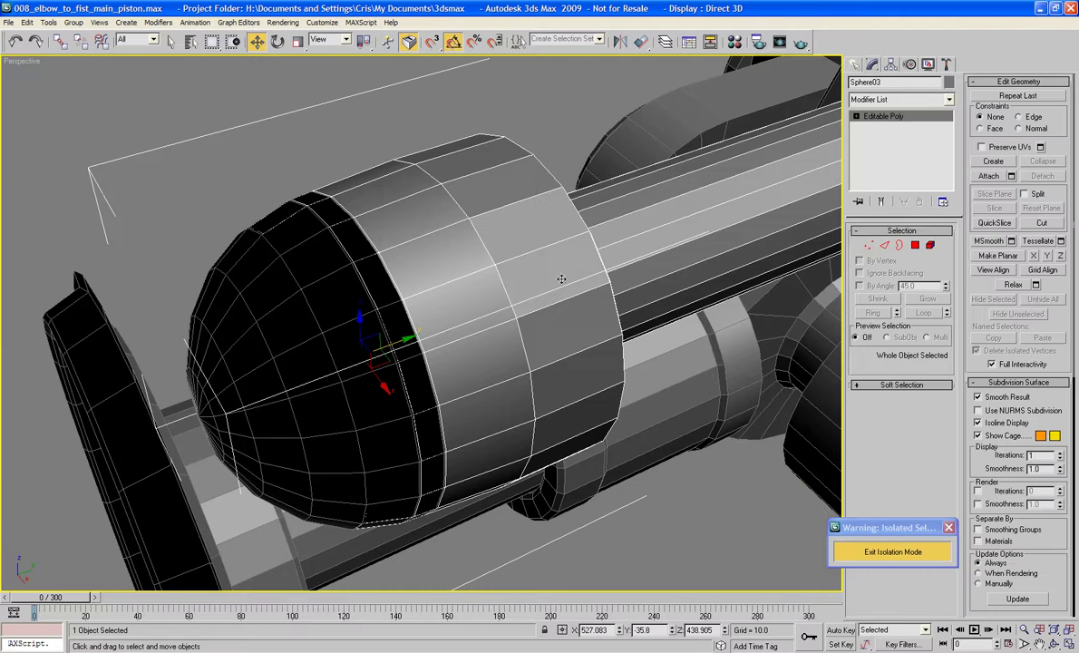
Remove the ring of vertices around the middle of the piston head, between its upper rim and the hemisphere
click(884, 246)
double_click(498, 273)
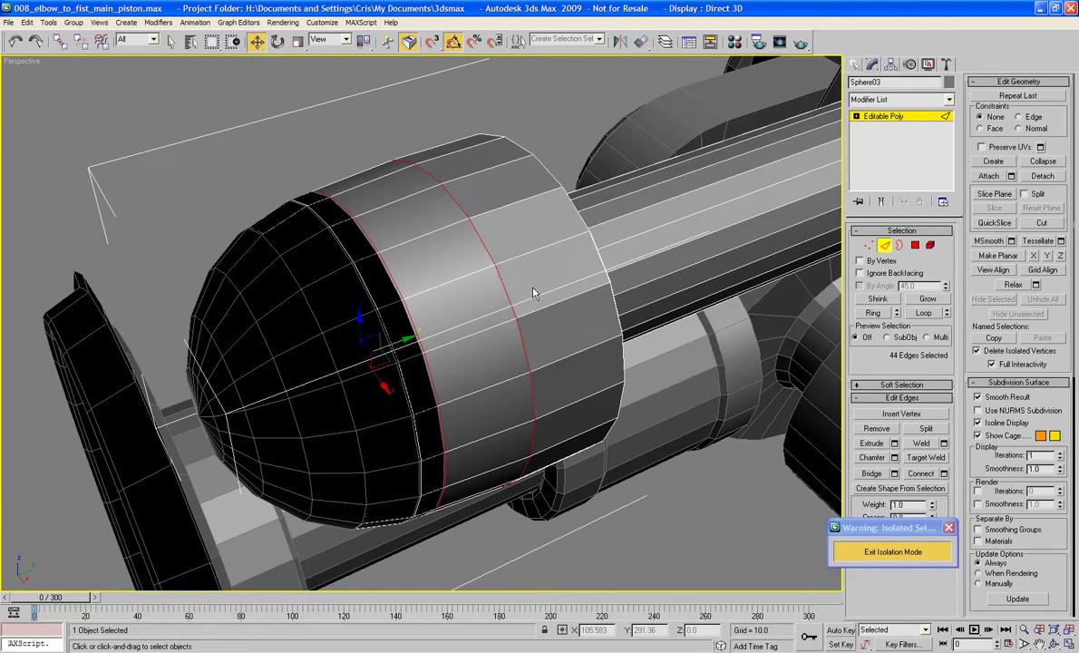
click(760, 324)
key(t)
key(z)
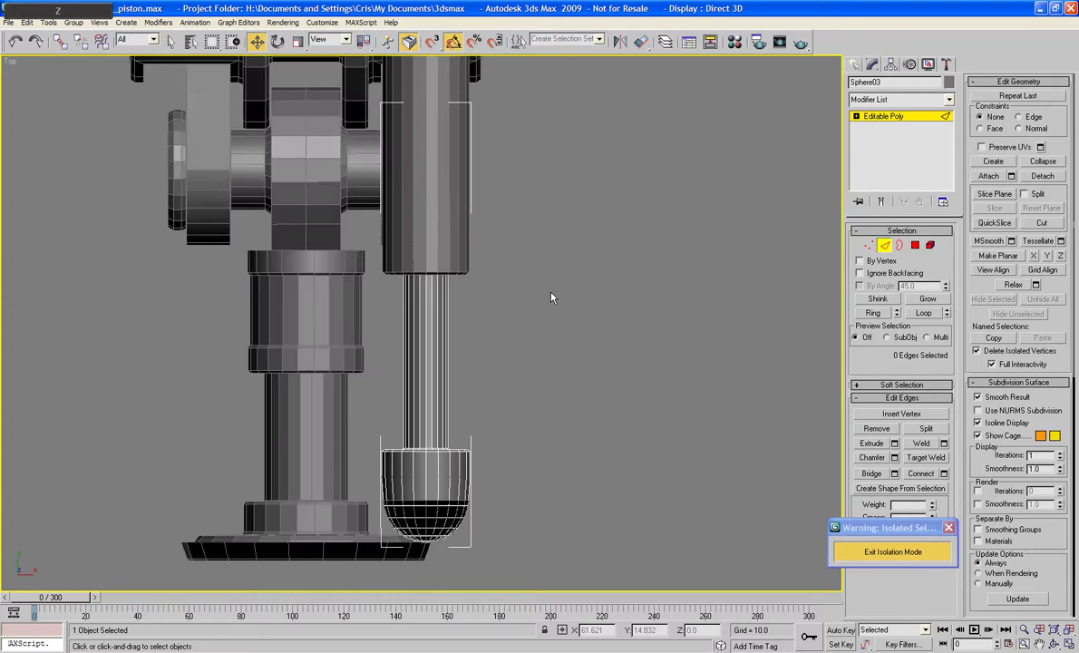
middle_drag(551, 292, 606, 188)
middle_drag(610, 319, 592, 224)
scroll(592, 223, up, 4)
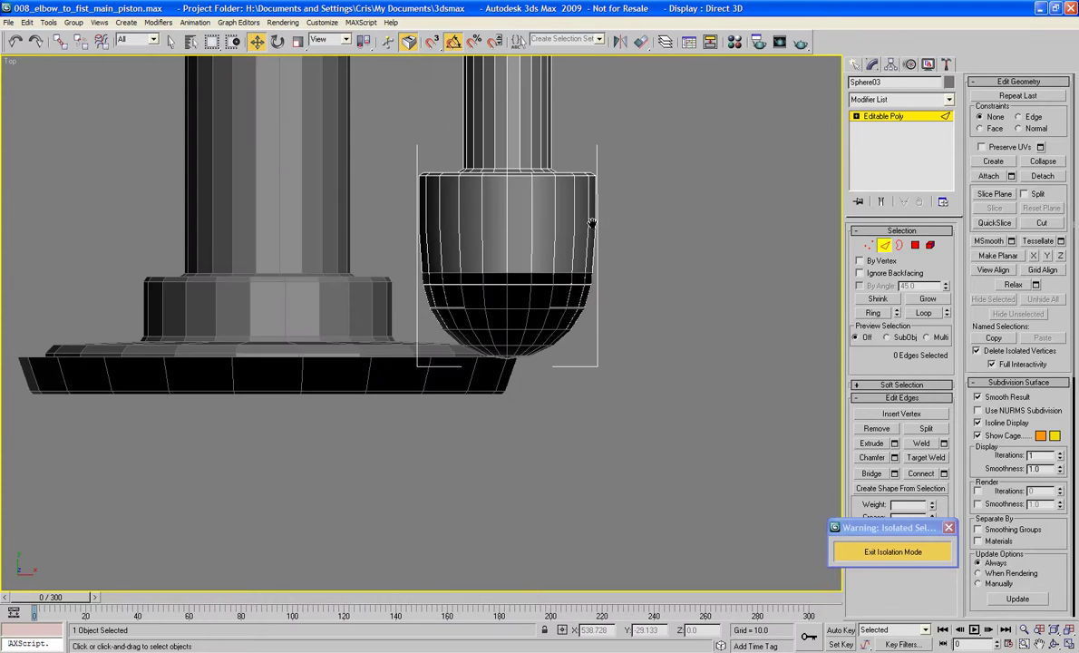
scroll(591, 223, up, 2)
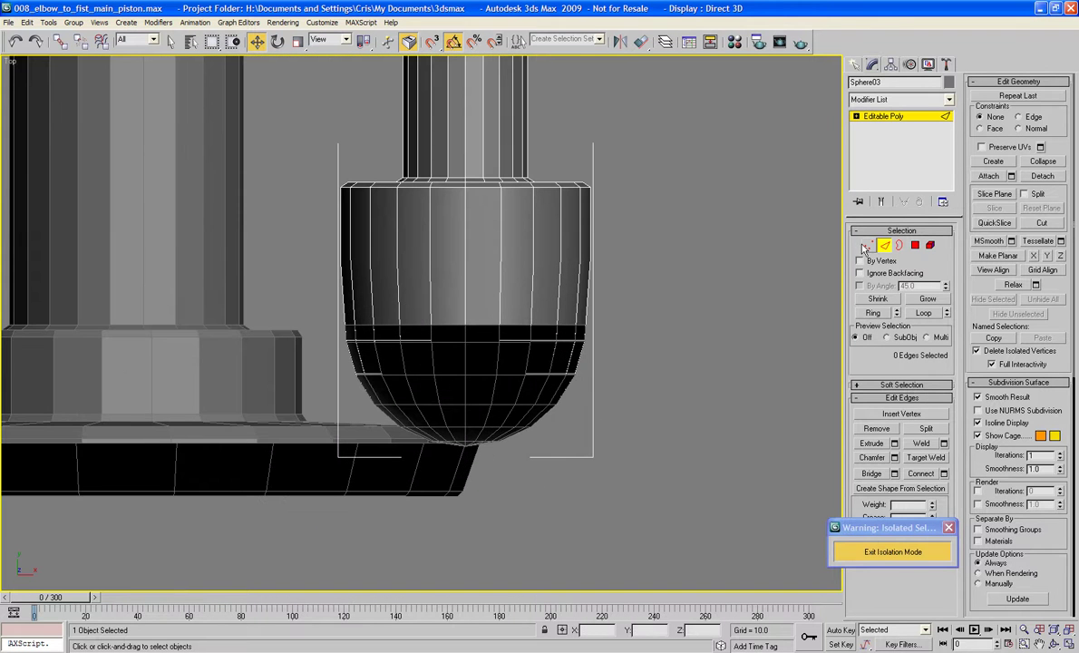
click(867, 244)
drag(606, 228, 321, 283)
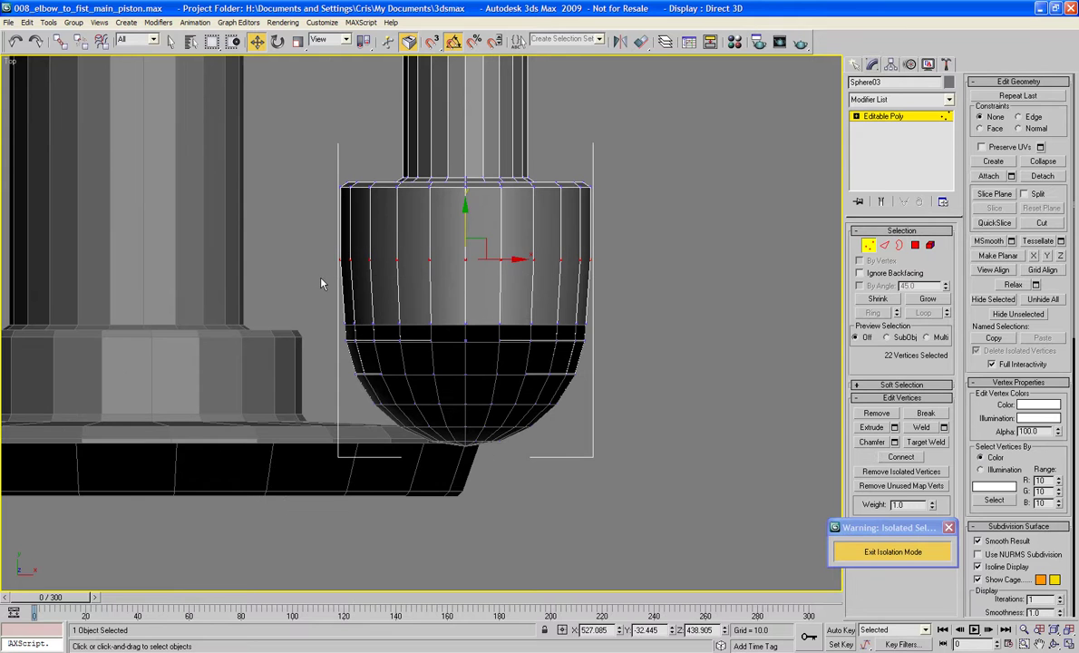
click(580, 297)
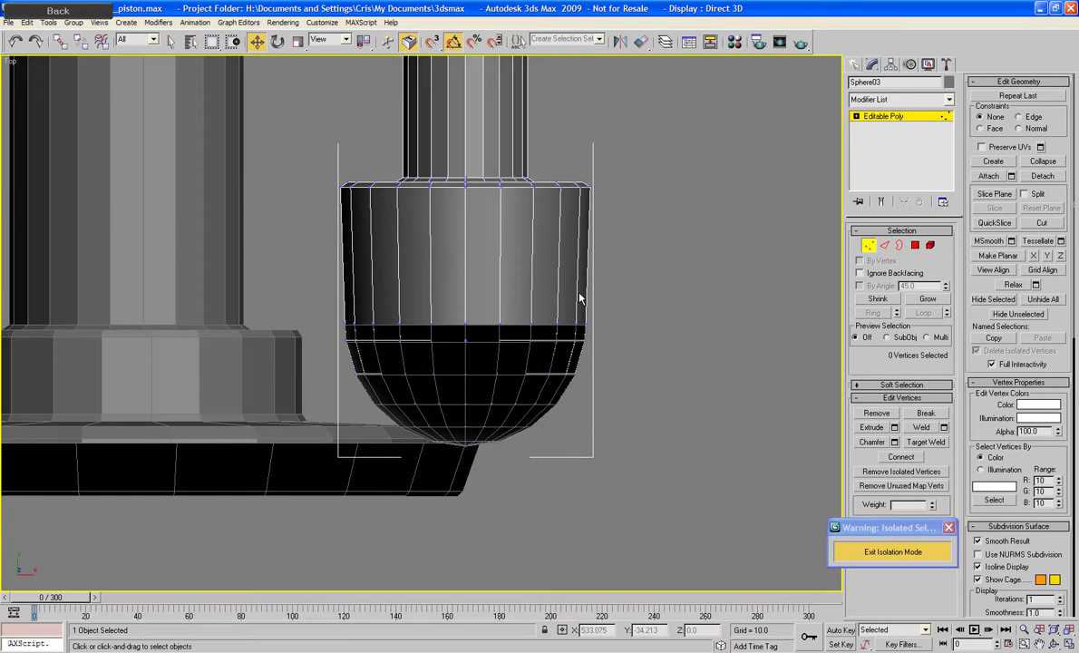
Connect the lengthwise edges around the piston head with one segment and slide 97, placing a loop beside the hemisphere
click(886, 245)
drag(622, 258, 358, 299)
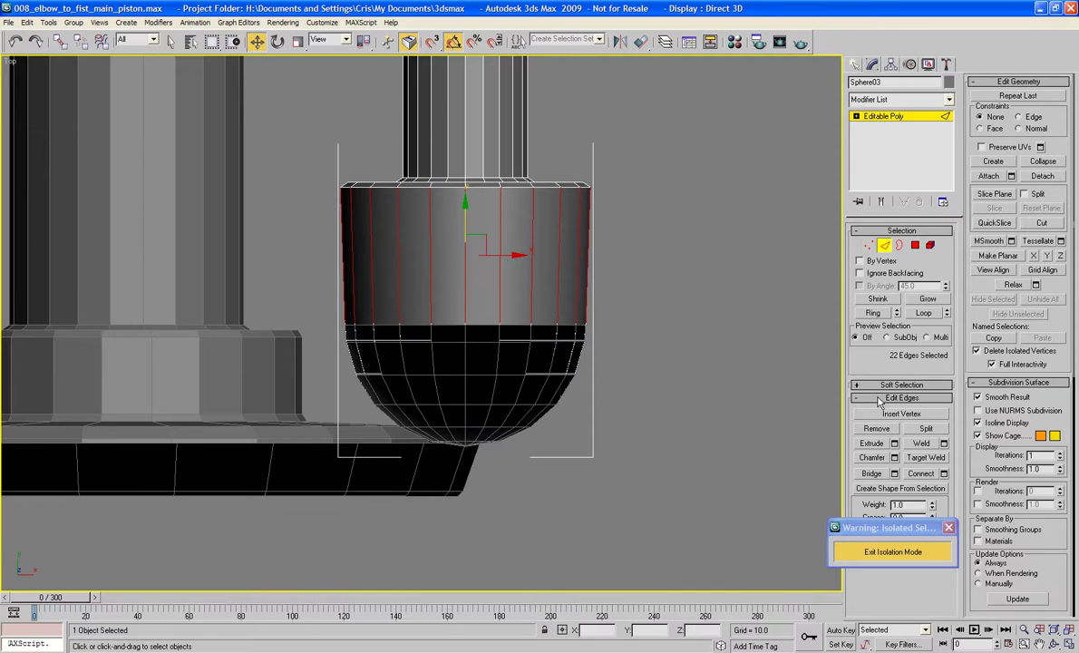
click(943, 474)
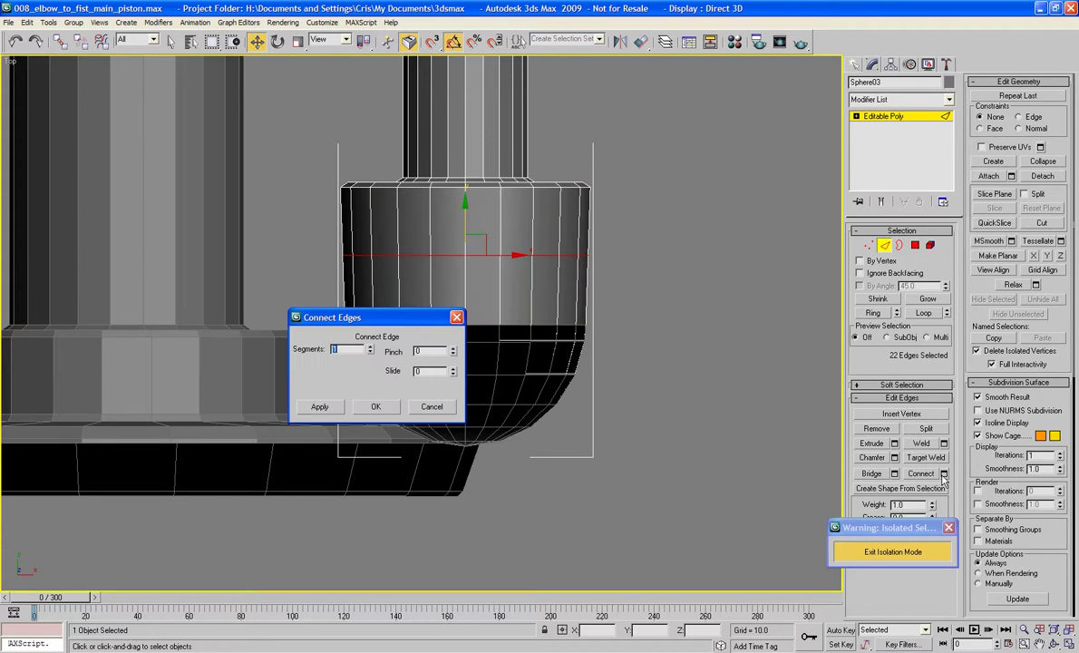
drag(421, 328, 281, 400)
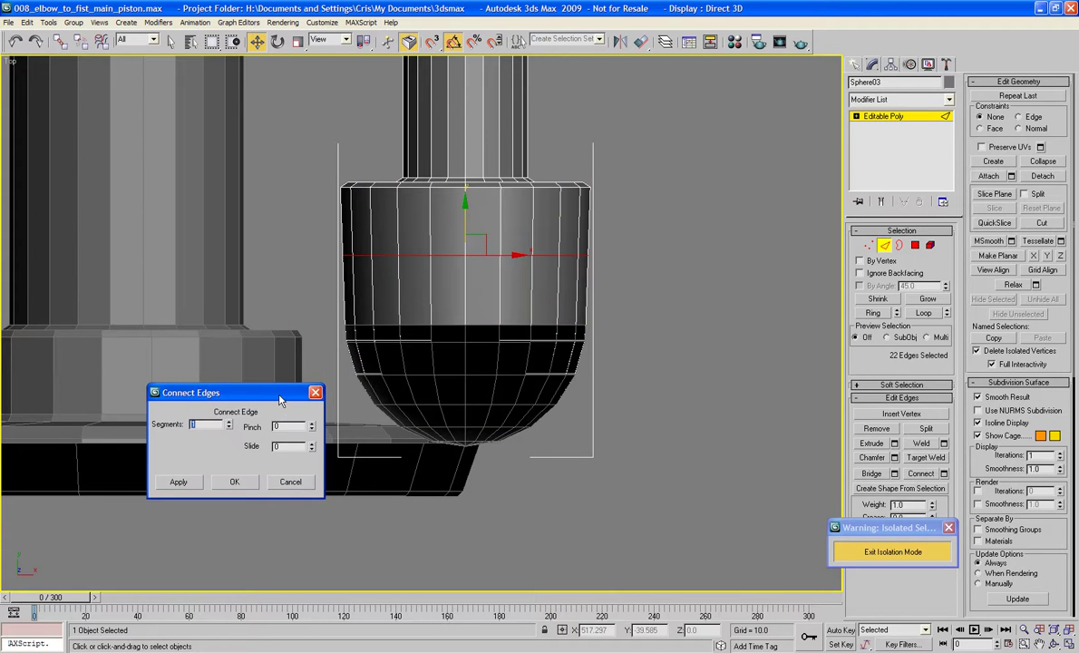
drag(310, 450, 312, 338)
drag(313, 334, 315, 324)
click(235, 482)
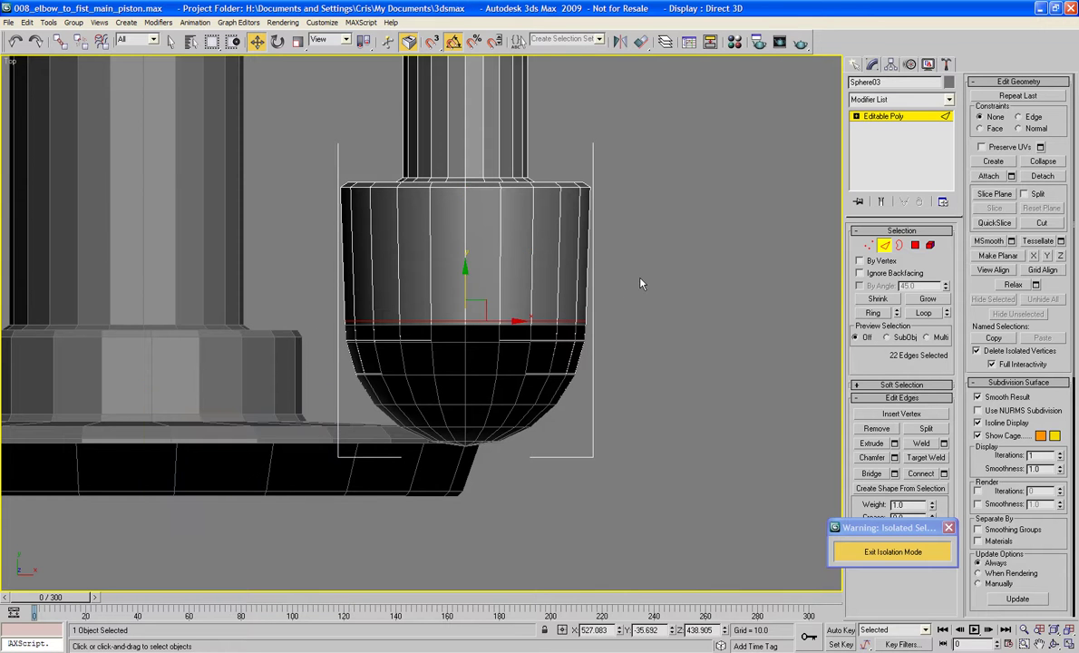
Connect the piston head's long side edges again with one segment and a slide of 14
drag(596, 254, 296, 272)
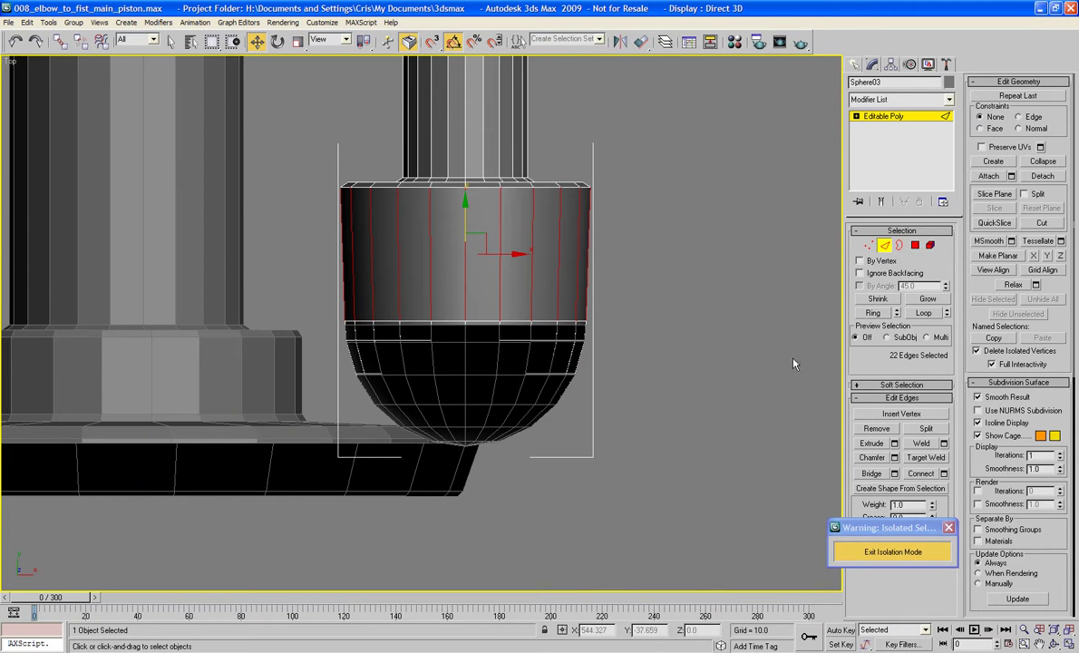
click(943, 473)
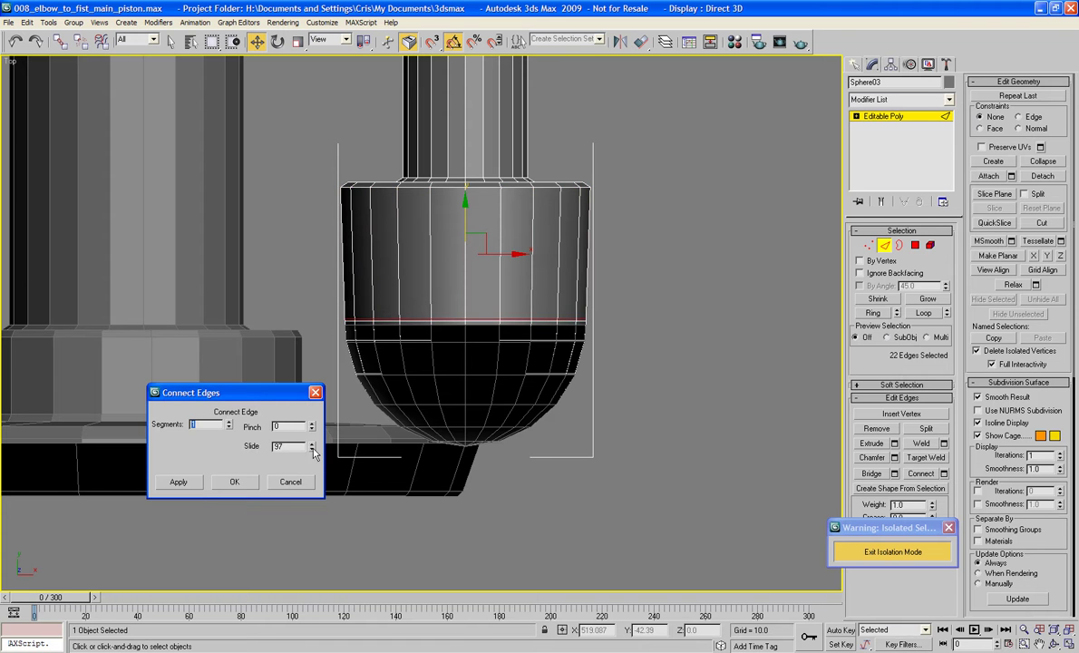
drag(313, 454, 244, 527)
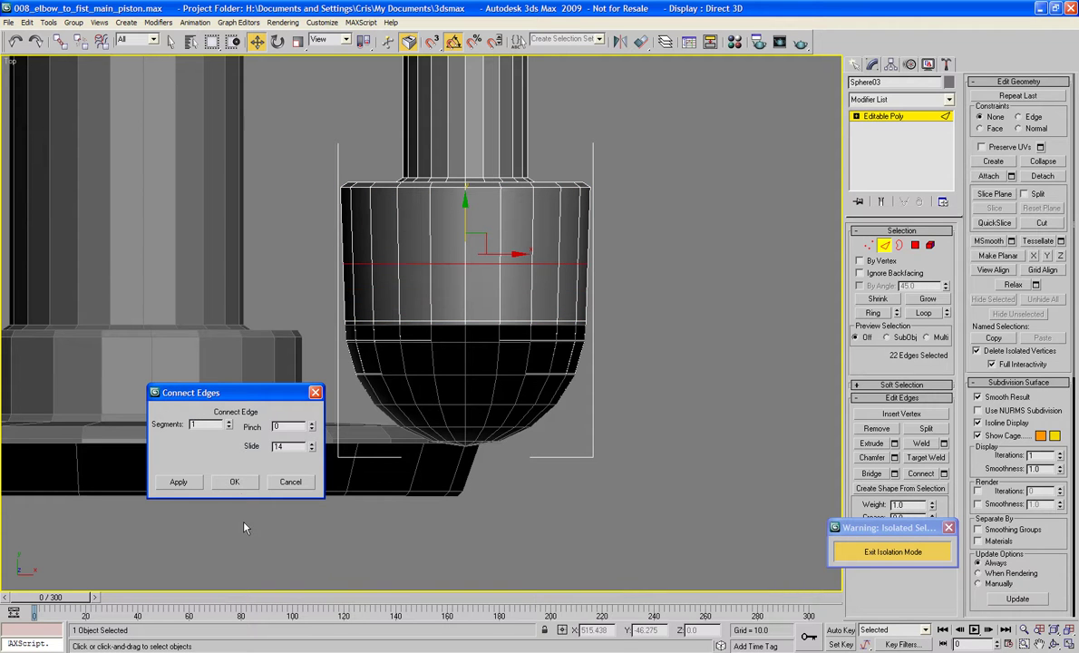
click(234, 483)
Extrude the polygon band between the two new loops inward by local normal, with a height of -1.2, to form a groove
ctrl+click(915, 245)
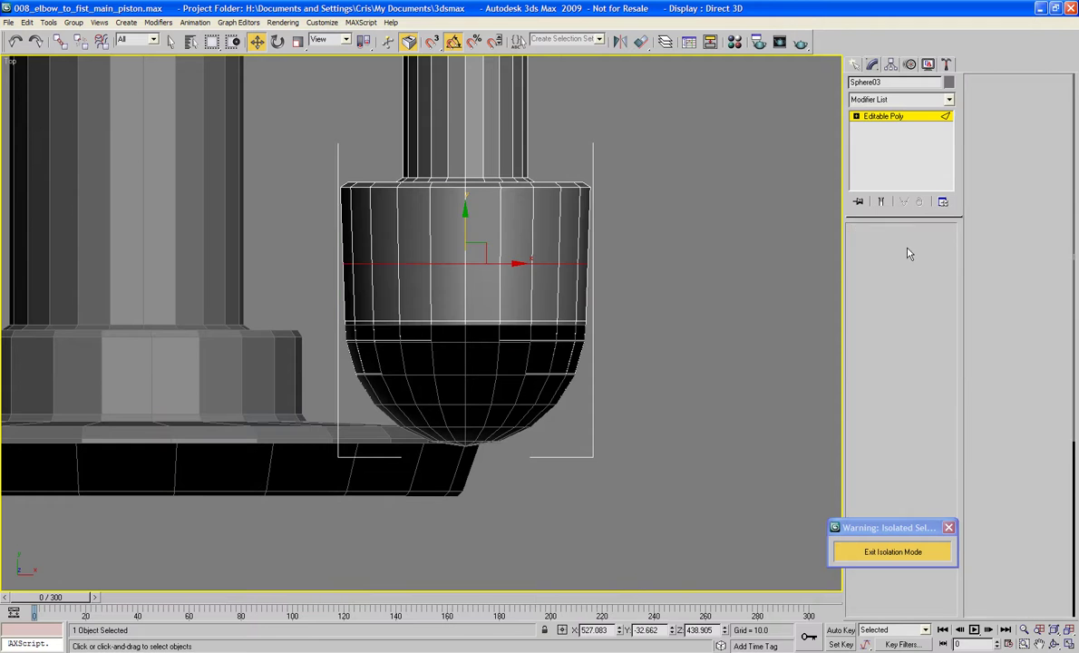
click(615, 275)
drag(619, 296, 291, 314)
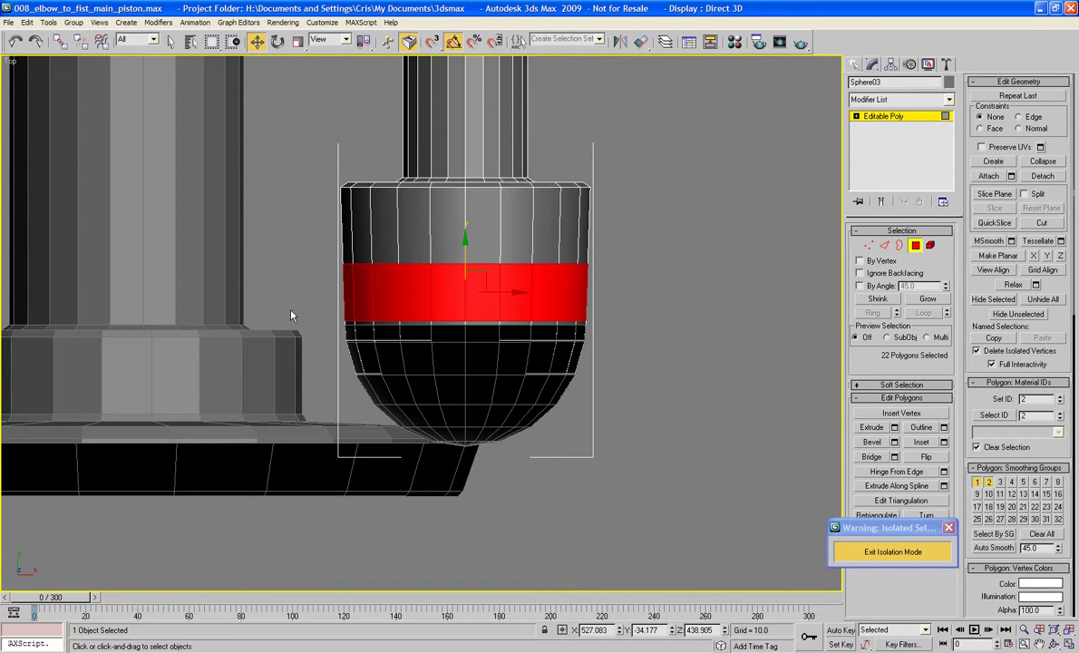
key(z)
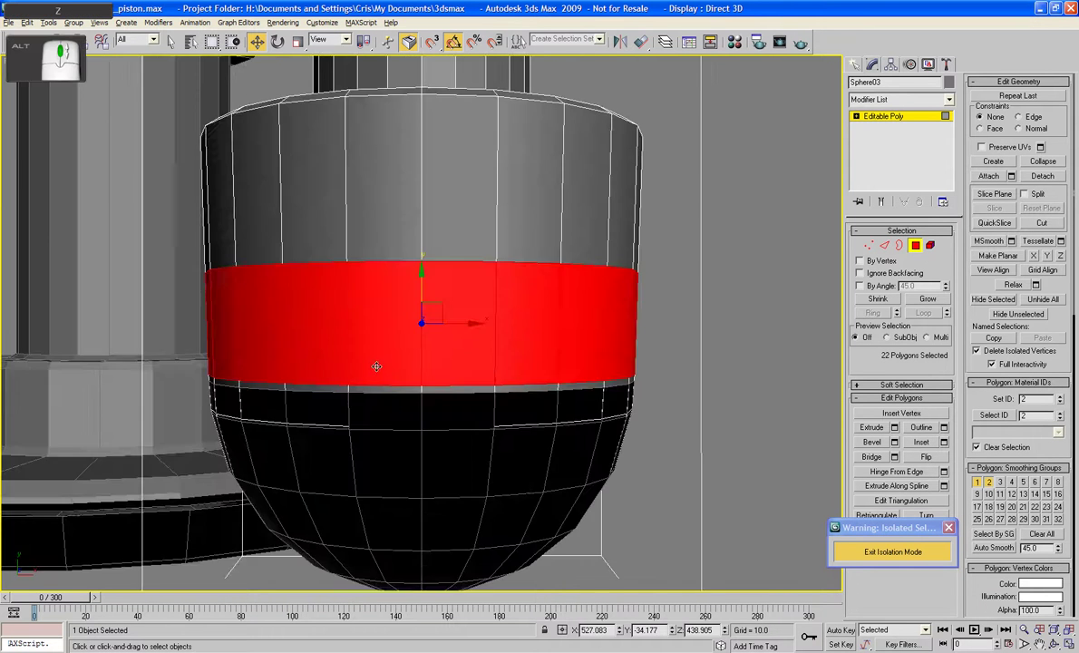
alt+middle_drag(376, 365, 771, 347)
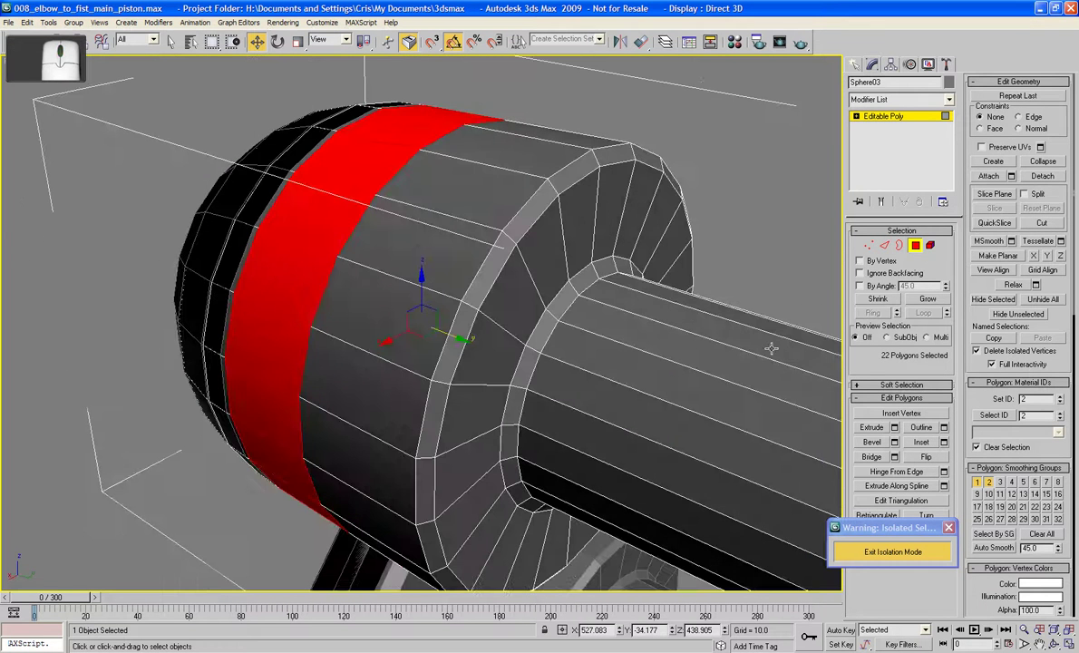
click(894, 430)
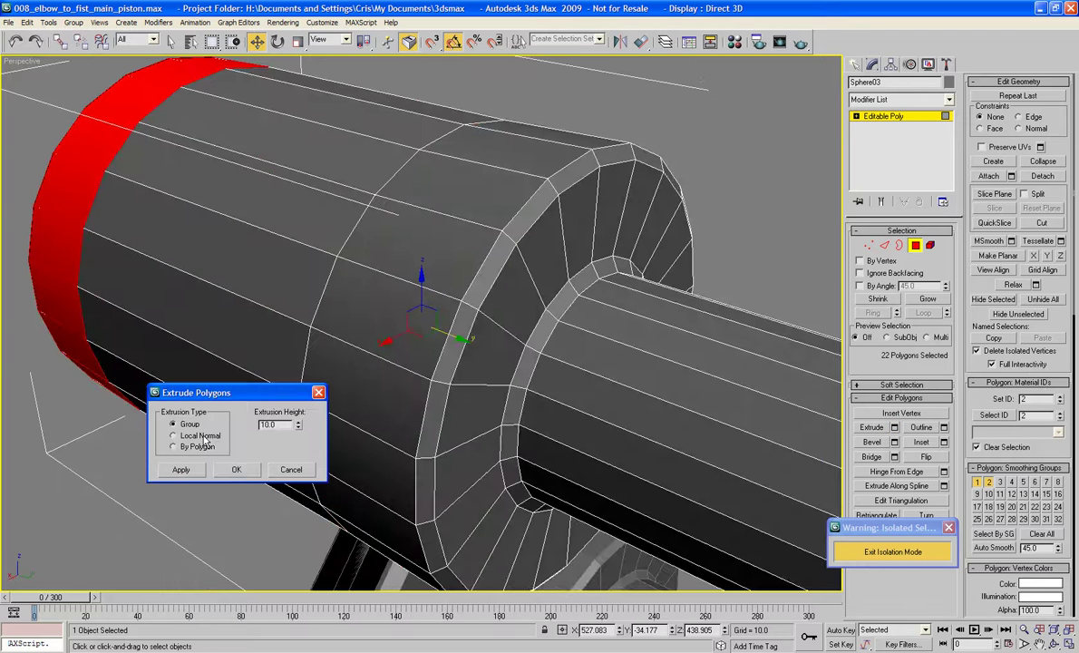
click(173, 435)
drag(298, 427, 310, 497)
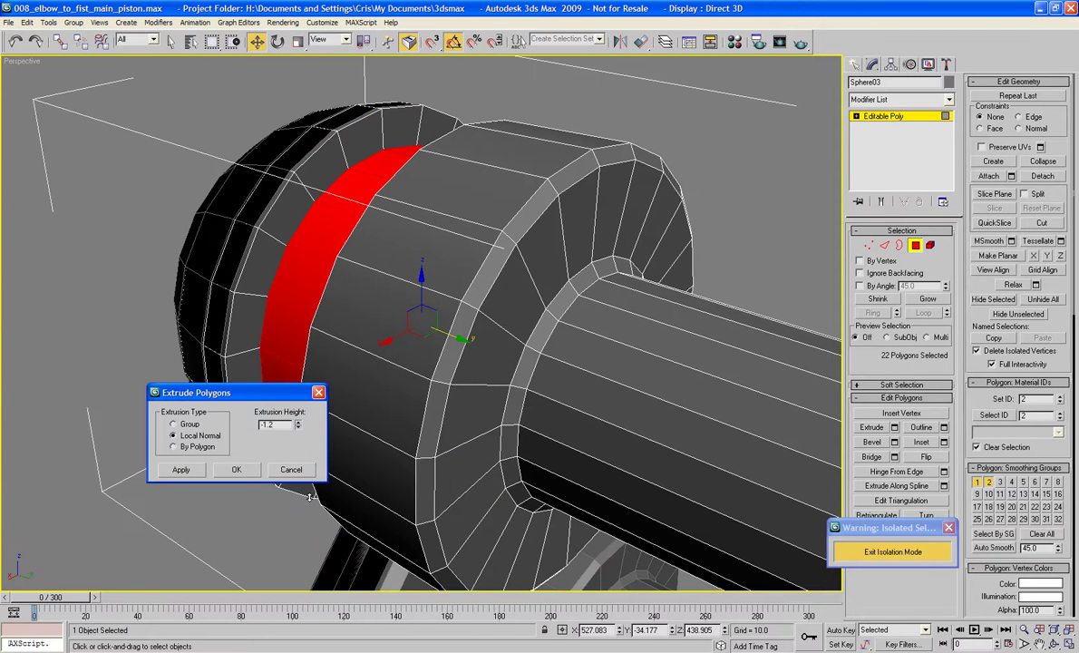
click(240, 471)
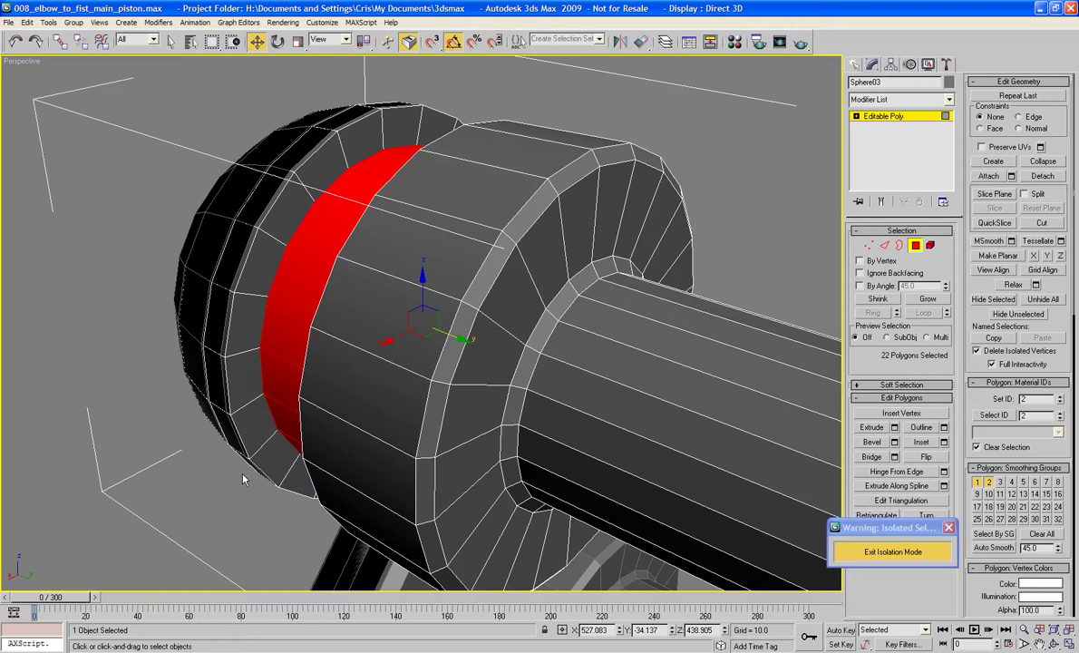
Select the groove's outer edge loop on the hemisphere side and scale it slightly inward to form a bevel
click(739, 230)
key(4)
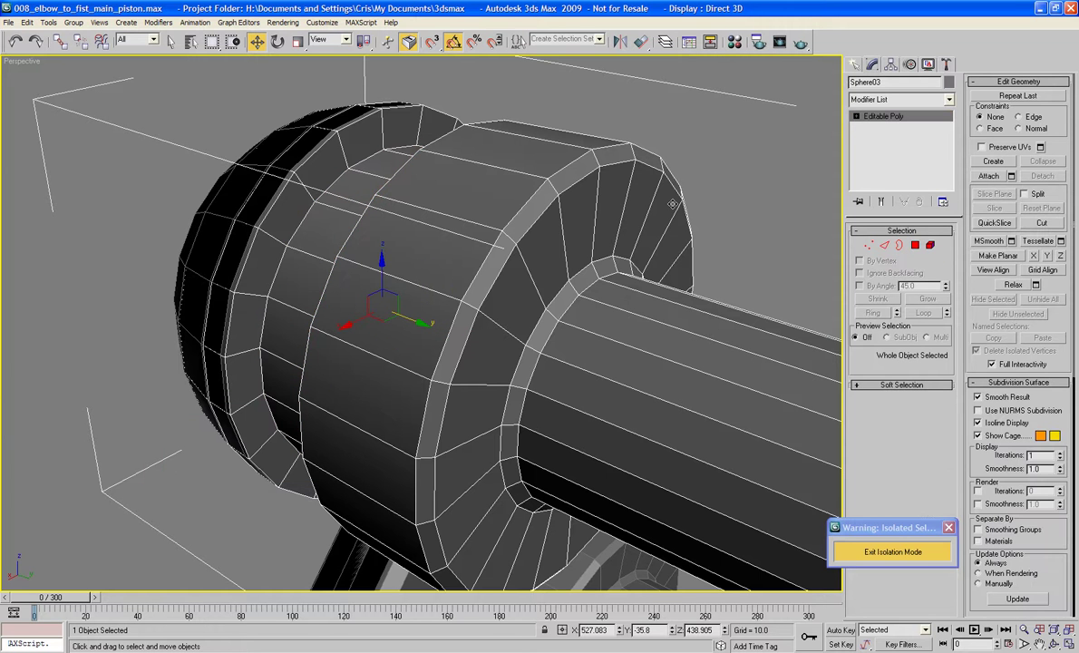
click(881, 249)
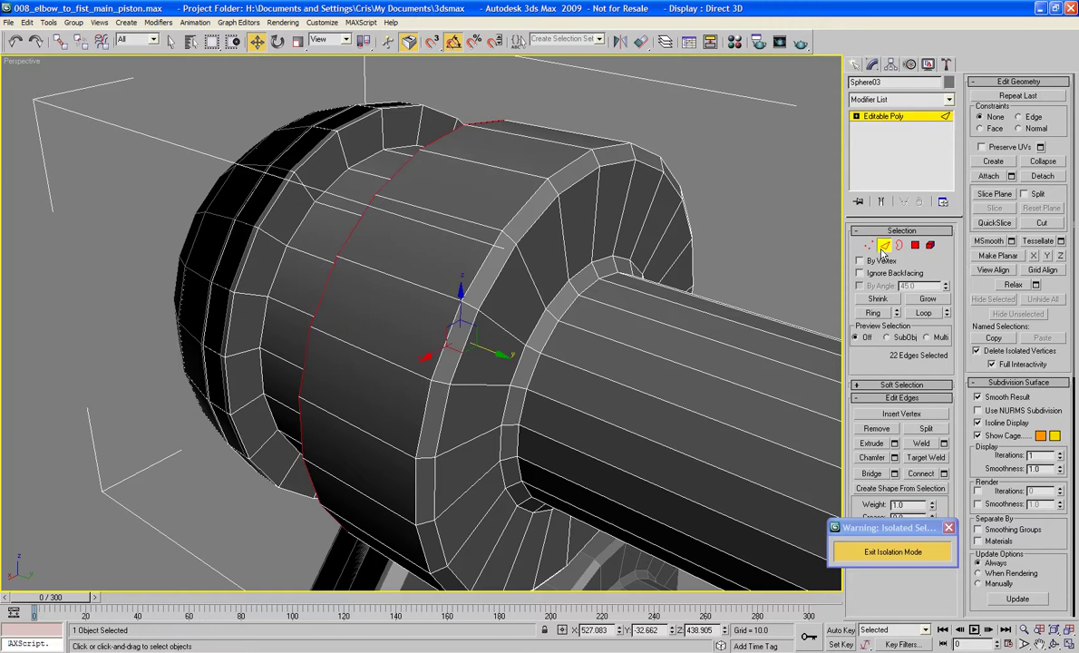
click(273, 206)
click(933, 313)
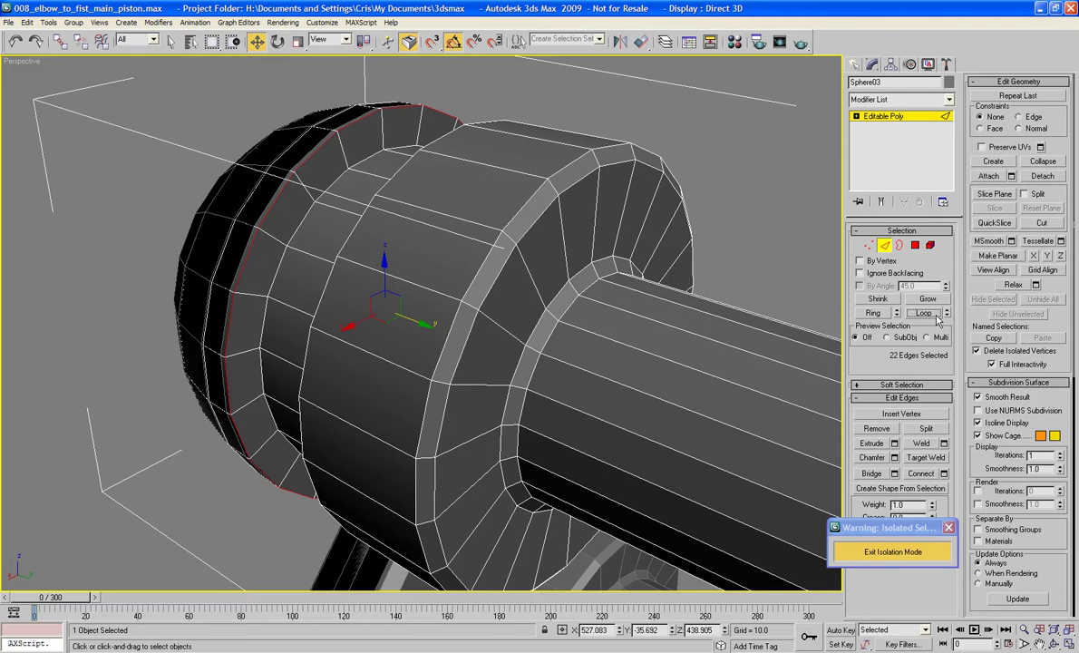
key(r)
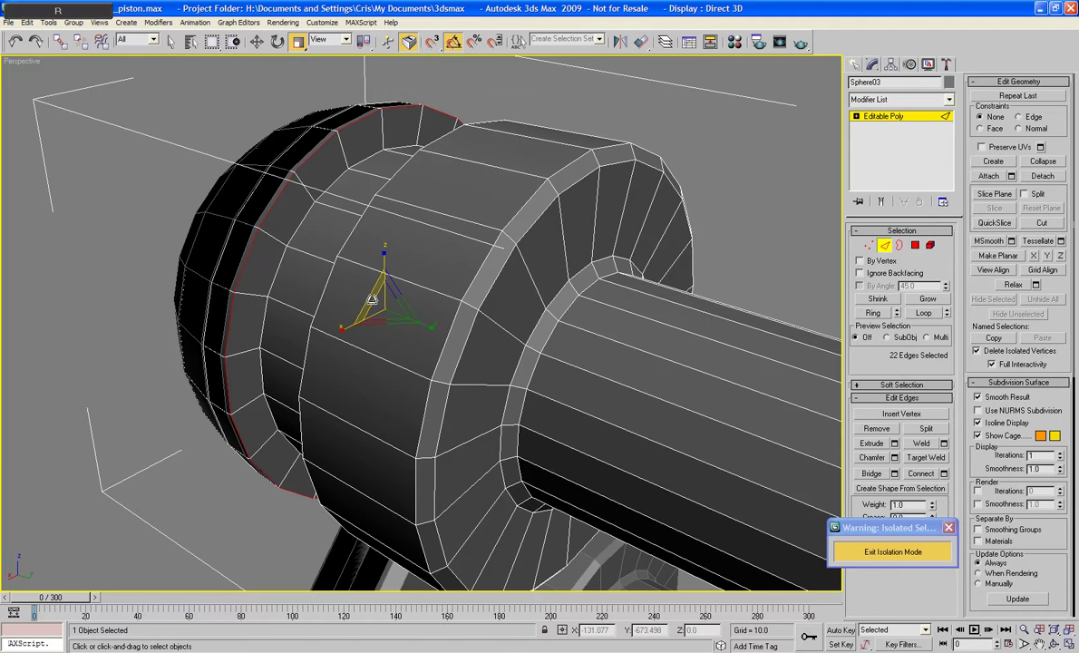
drag(371, 301, 373, 308)
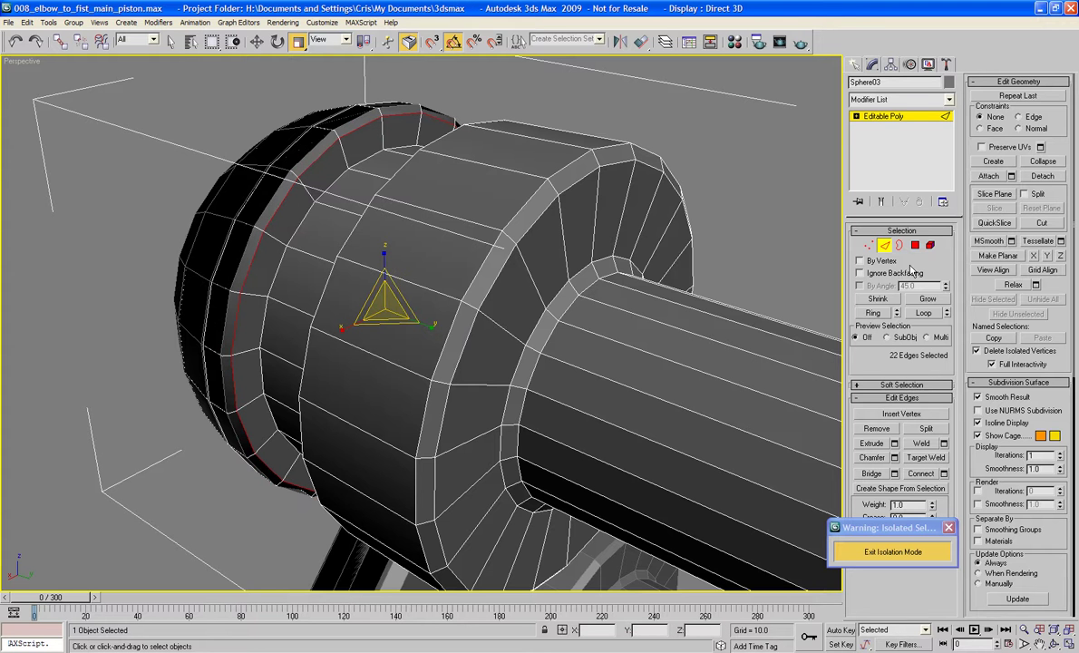
click(753, 144)
Select the elbow bracket and exit isolation mode
scroll(656, 157, down, 3)
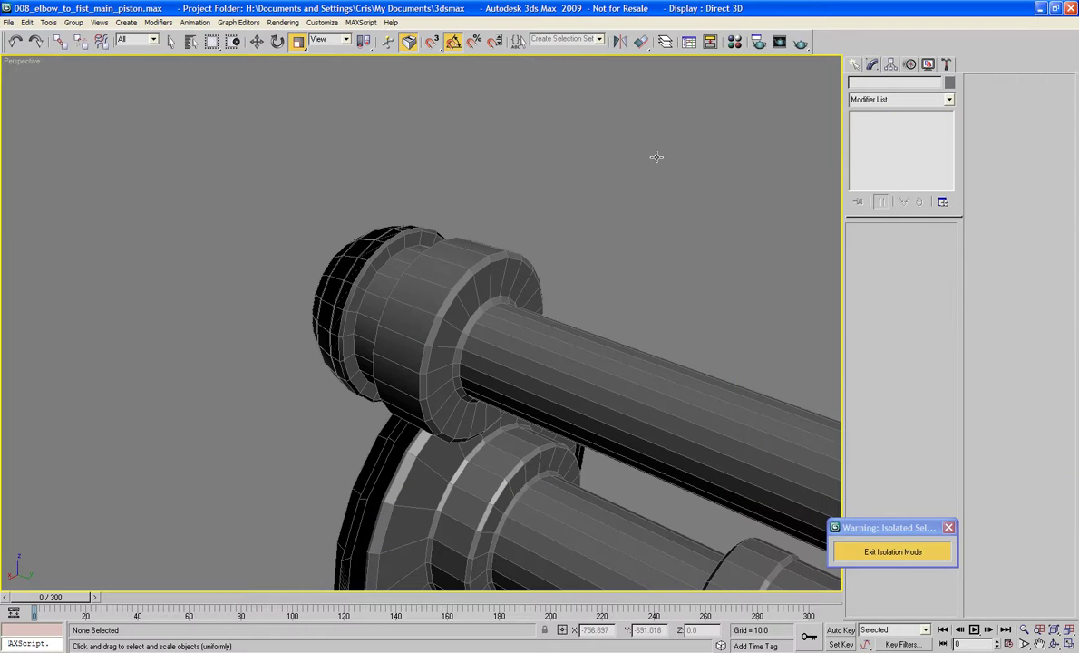
alt+middle_drag(657, 157, 601, 347)
scroll(806, 151, down, 4)
click(556, 323)
key(z)
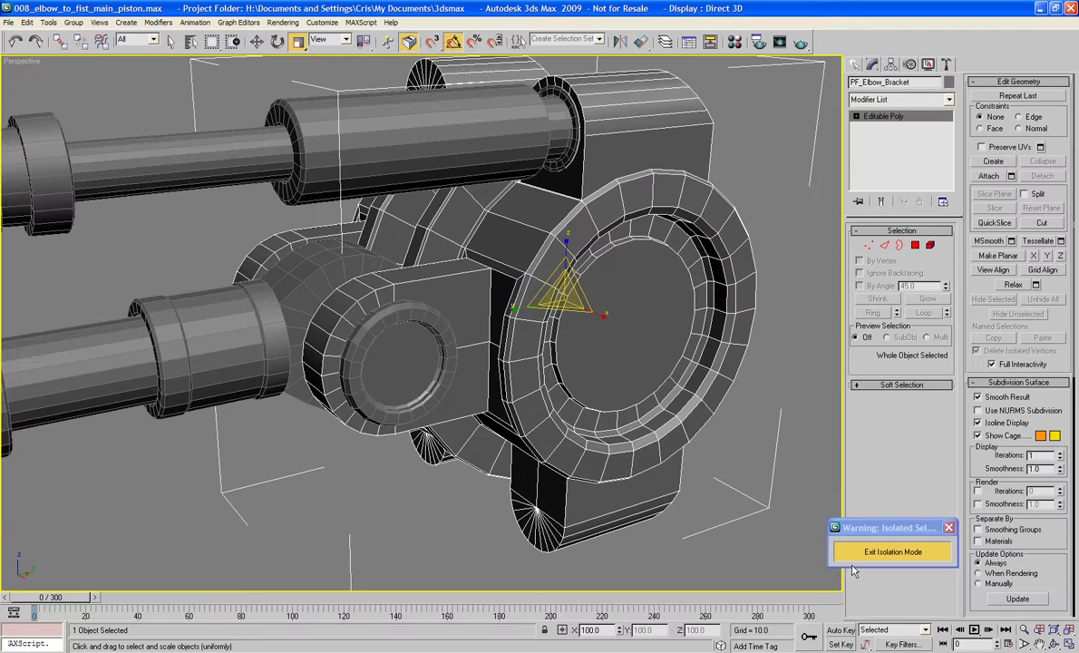
click(884, 551)
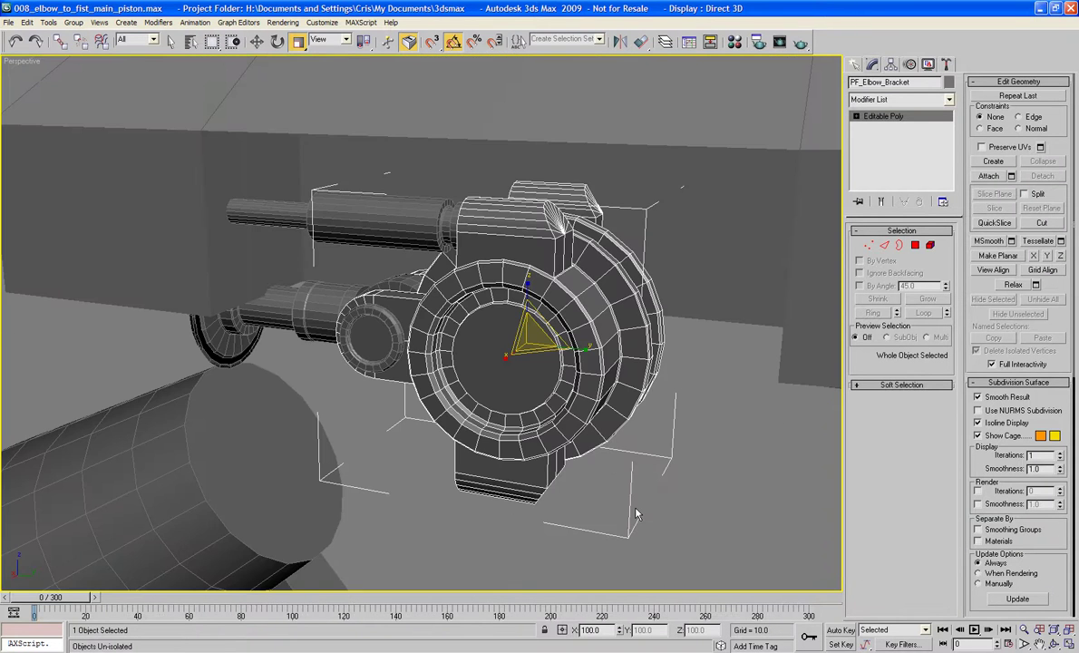
Isolate the elbow bracket on its own, without the pistons
scroll(640, 426, up, 5)
key(z)
alt+middle_drag(635, 430, 525, 385)
right_click(524, 386)
click(562, 292)
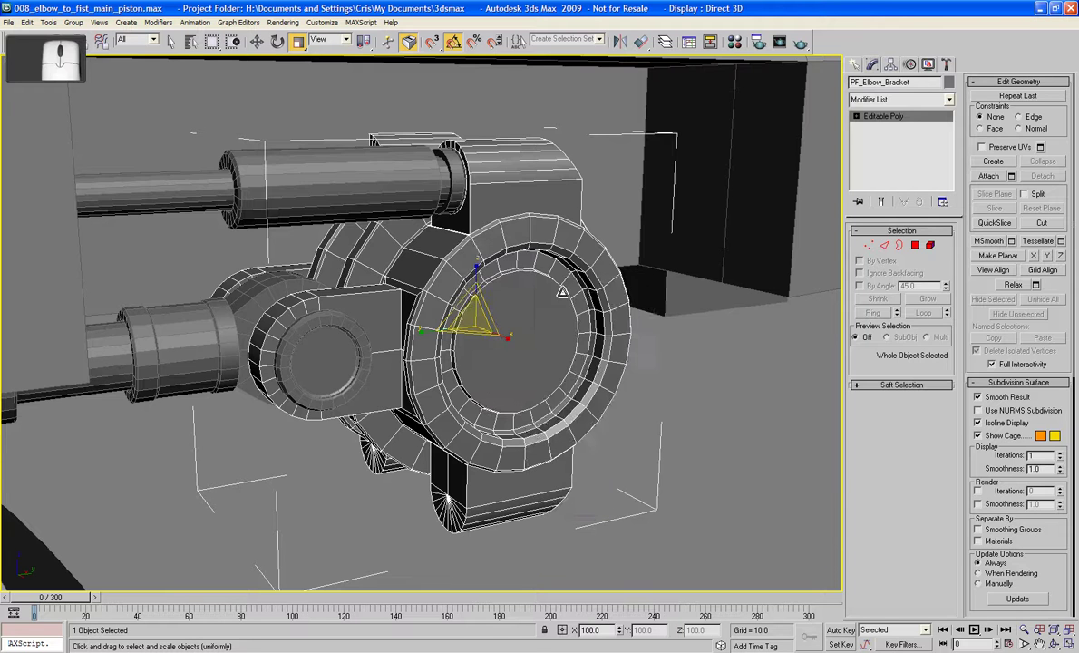
key(alt+q)
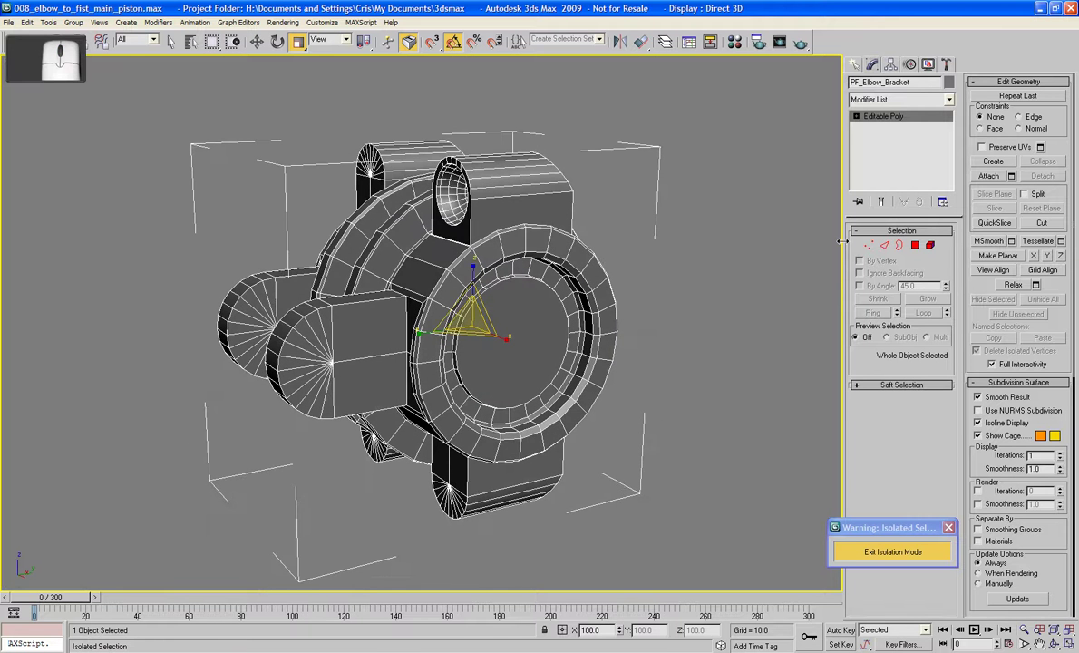
Delete all polygons of the elbow bracket's lower half, working in the front view
key(f)
key(z)
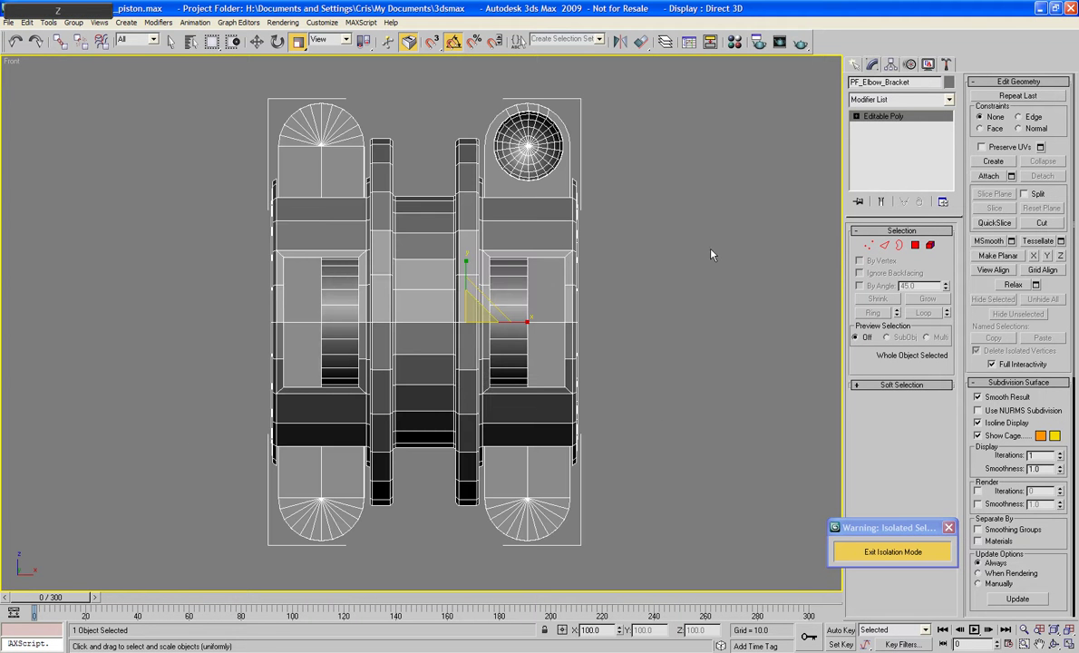
click(898, 245)
drag(680, 578, 174, 334)
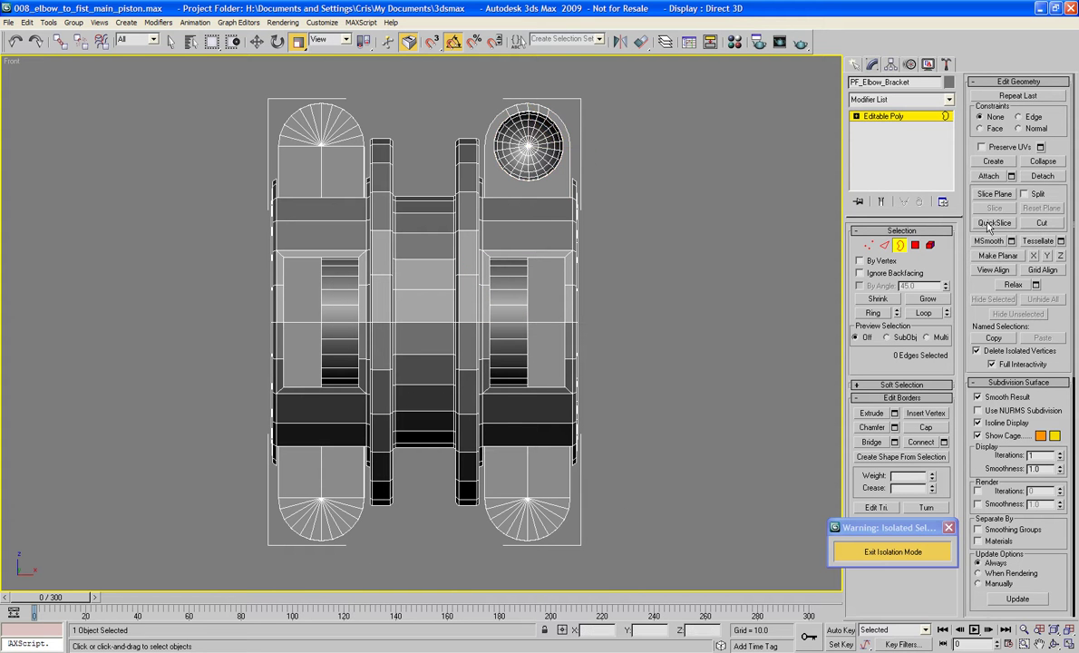
key(4)
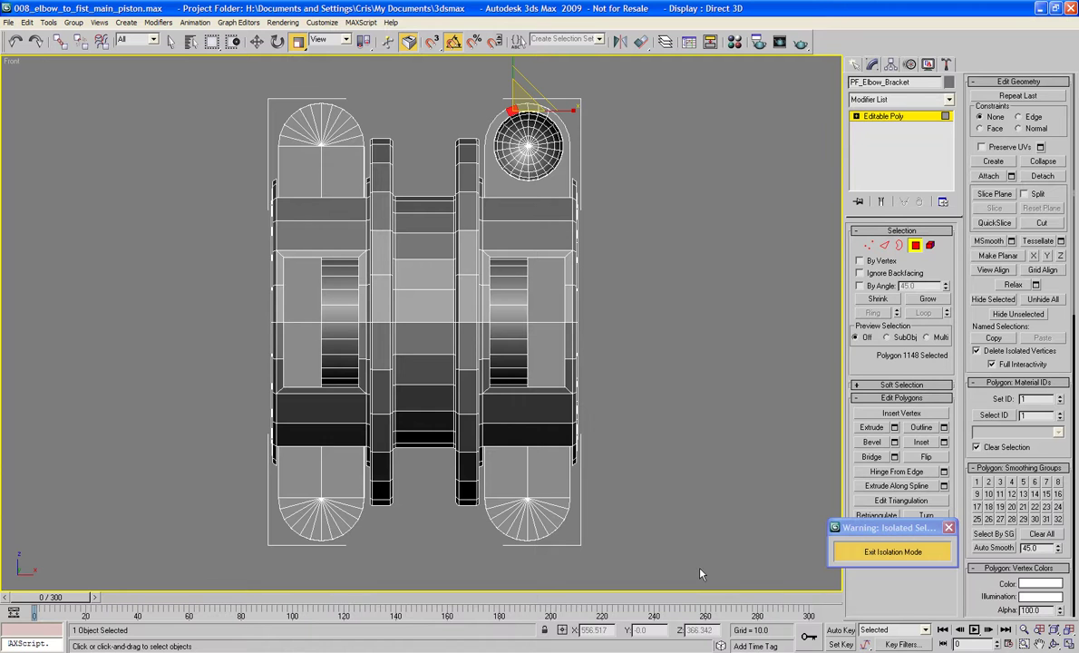
drag(698, 568, 210, 335)
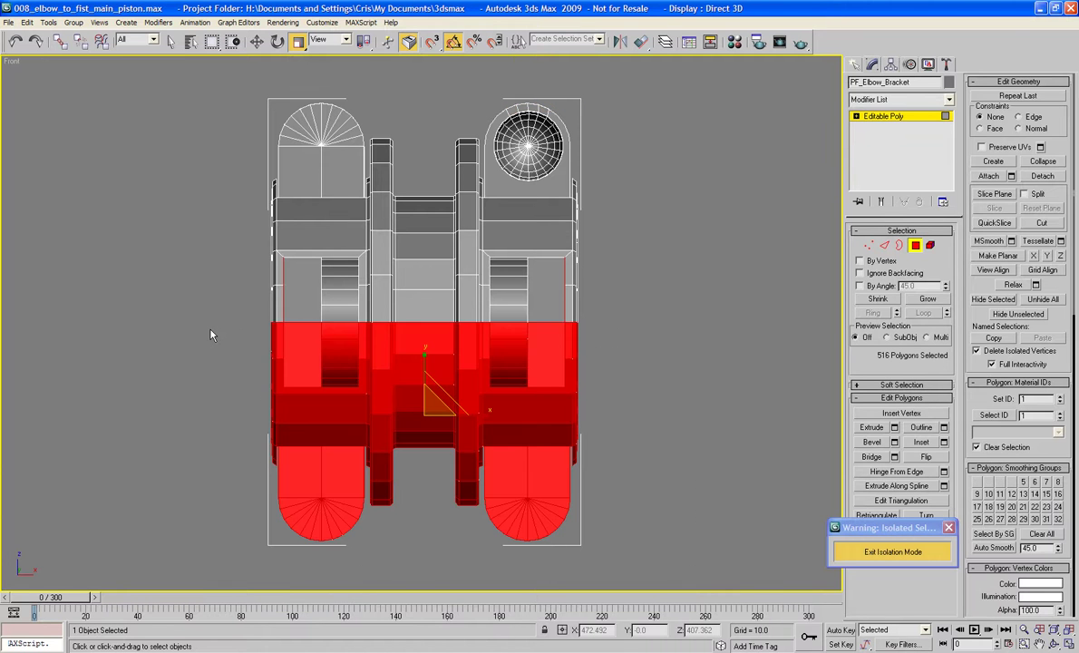
key(Delete)
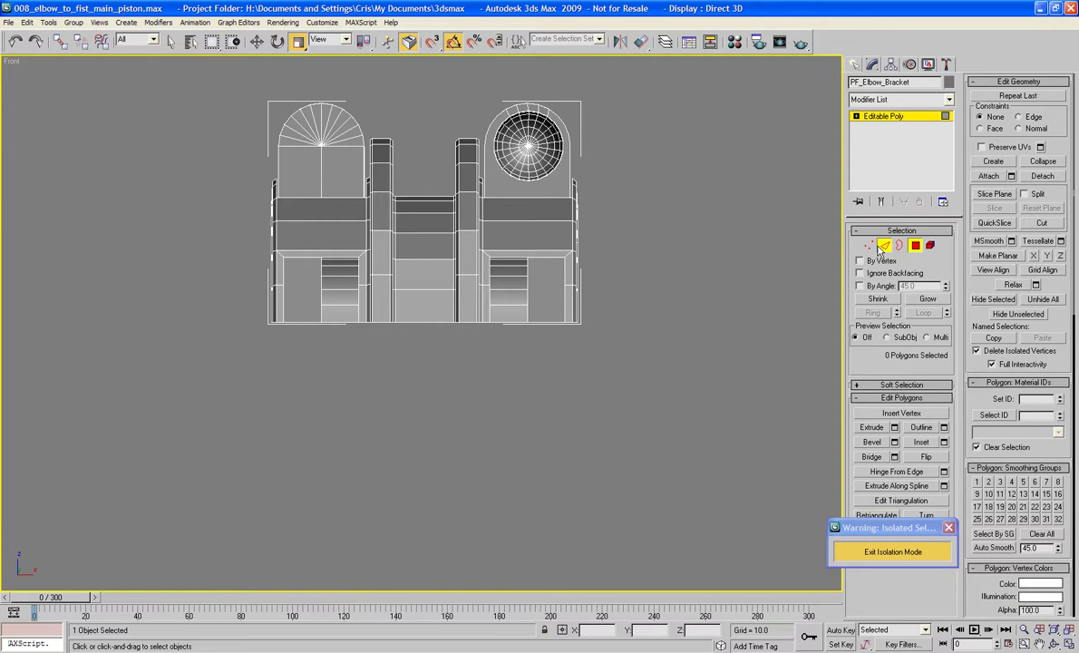
Connect the central cylinder's crosswise edges to split the bracket down its middle, and delete the half without the hemispherical socket
key(2)
drag(389, 339, 390, 154)
click(932, 477)
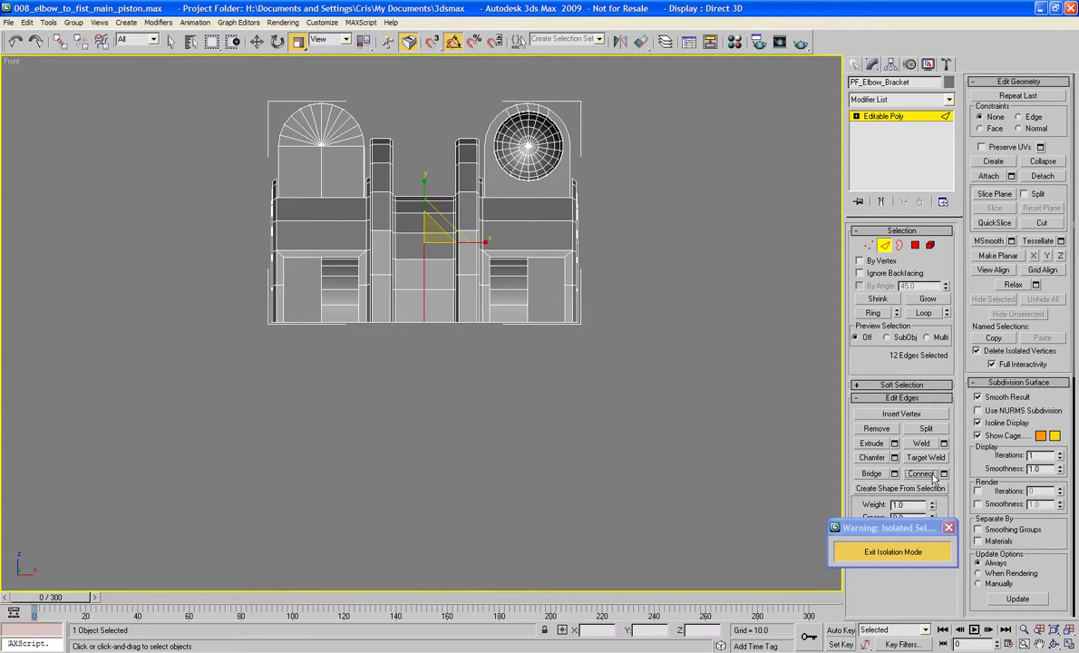
key(4)
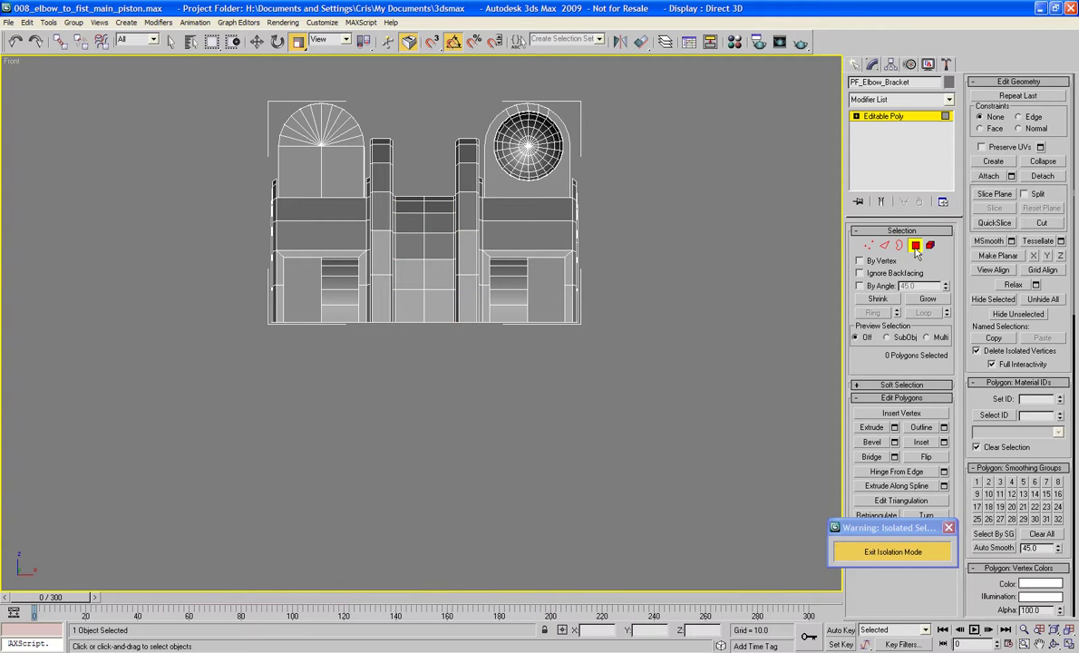
drag(426, 367, 420, 367)
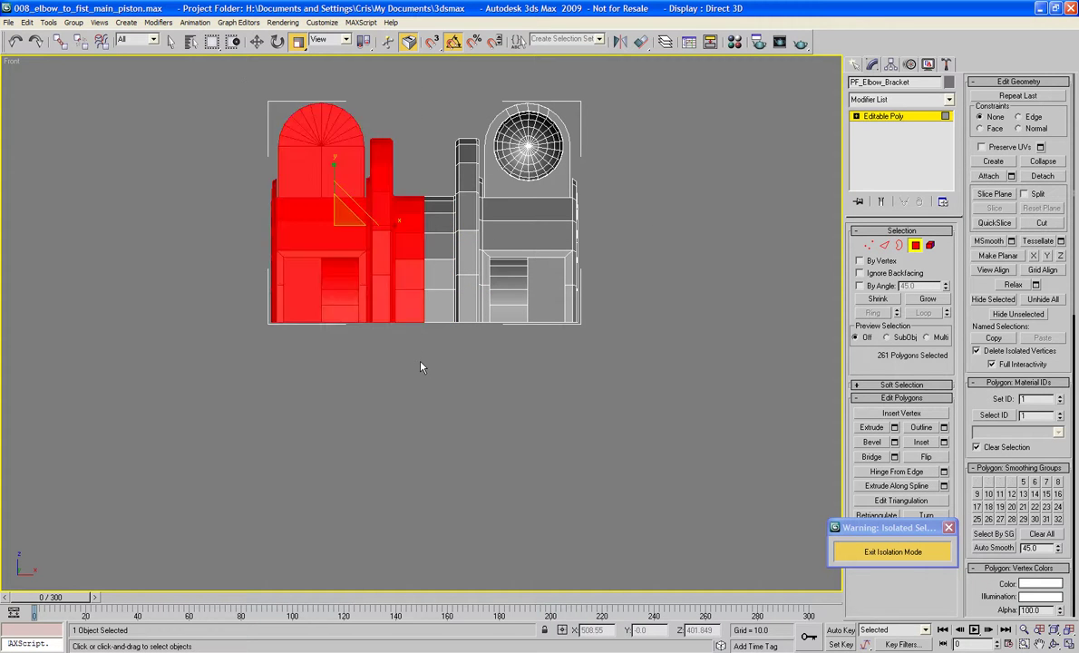
key(Delete)
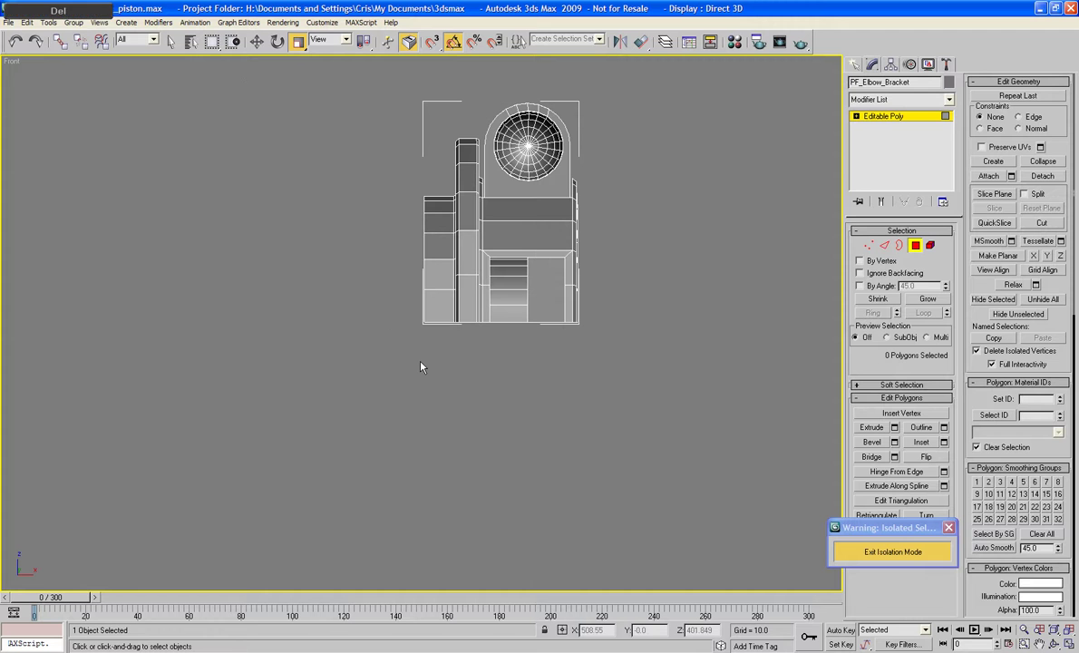
Add a Symmetry modifier to the elbow bracket quarter and mirror it along the Z axis
click(916, 246)
click(891, 100)
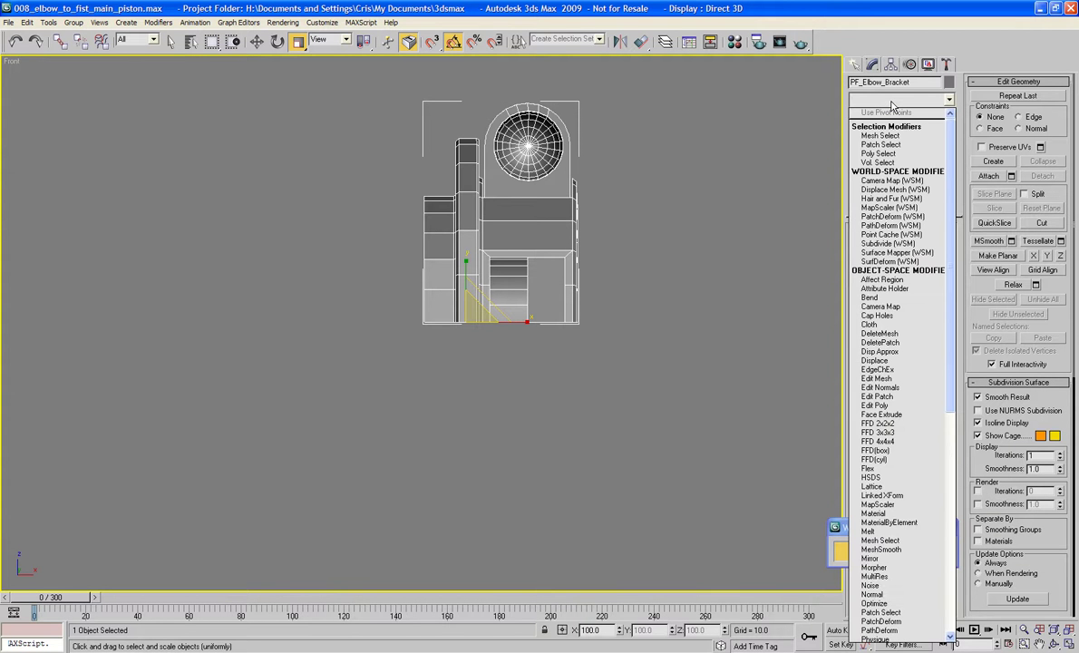
key(s)
key(s)
key(s)
key(s)
key(s)
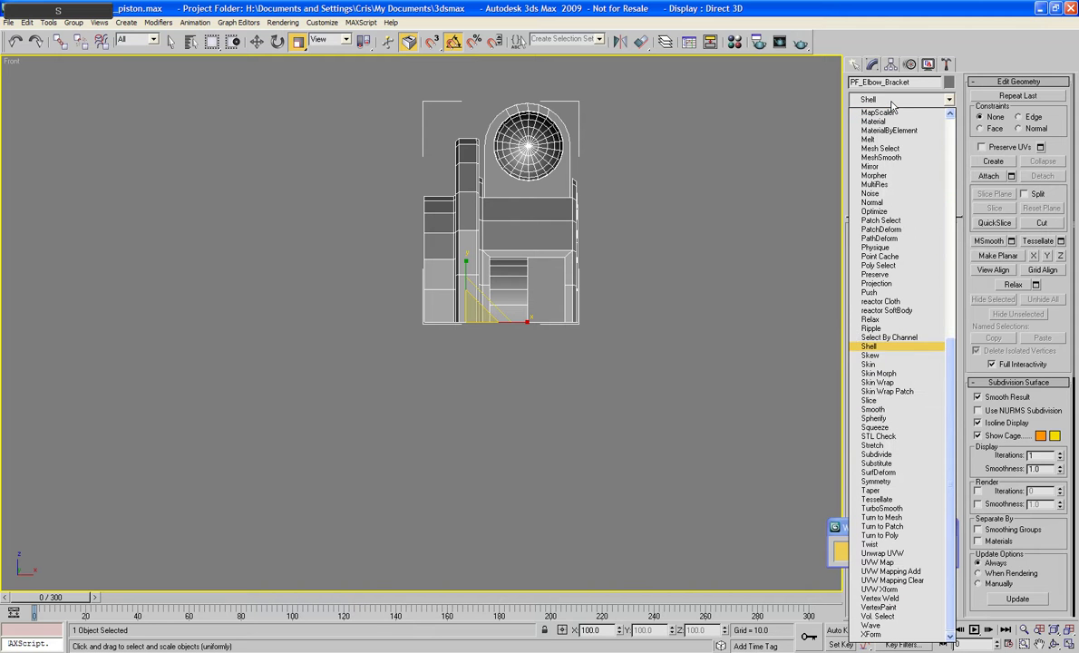
key(s)
key(s)
key(s)
key(s)
key(s)
key(s)
key(s)
key(s)
key(s)
key(s)
key(s)
key(s)
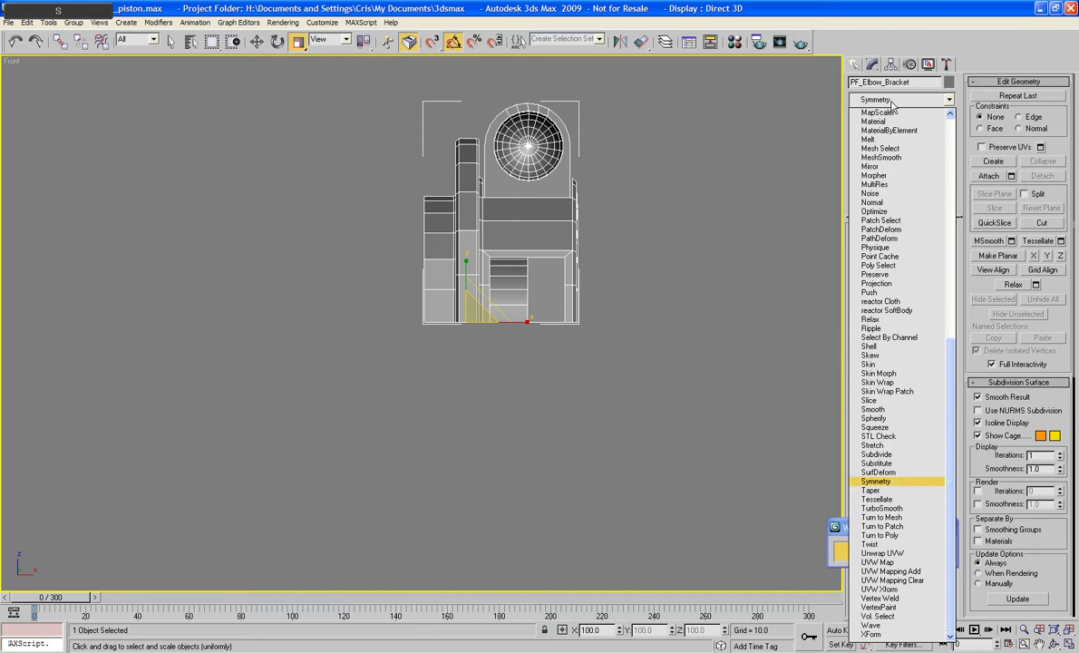
key(Return)
click(918, 255)
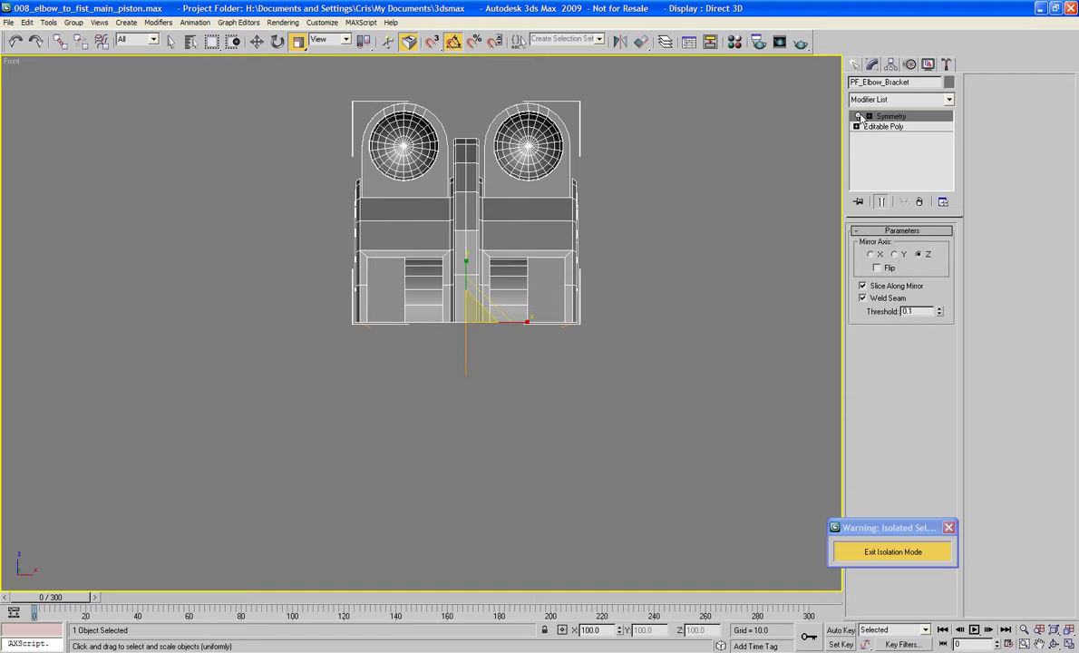
Move the Symmetry mirror plane along X to the cut edge of the central cylinder so both socket sides form a full-width bracket
click(868, 116)
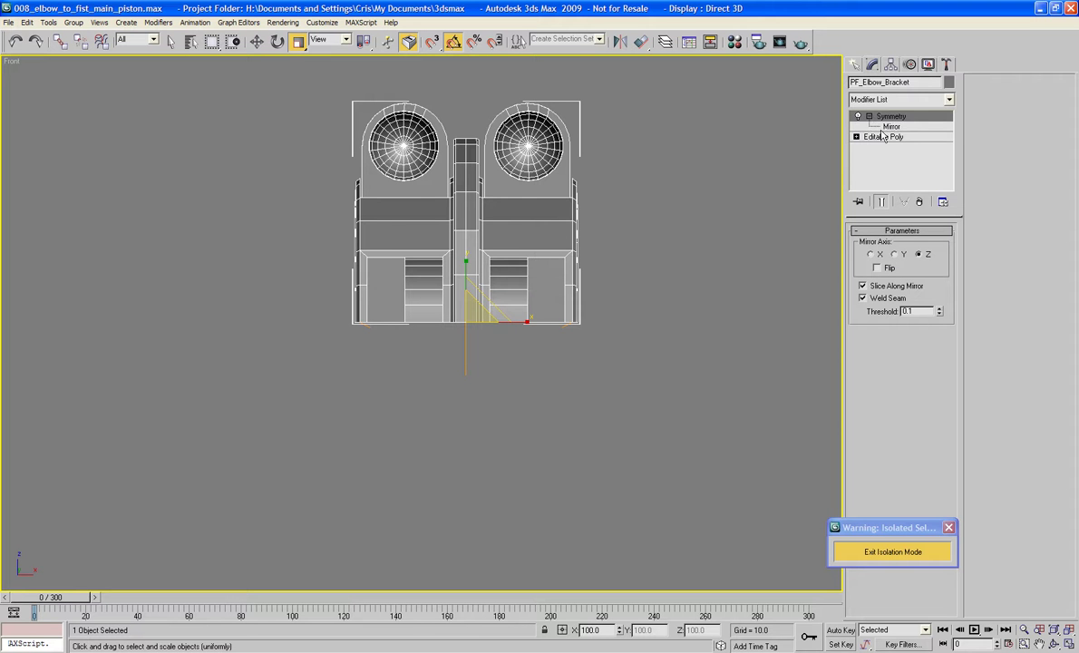
click(887, 127)
key(w)
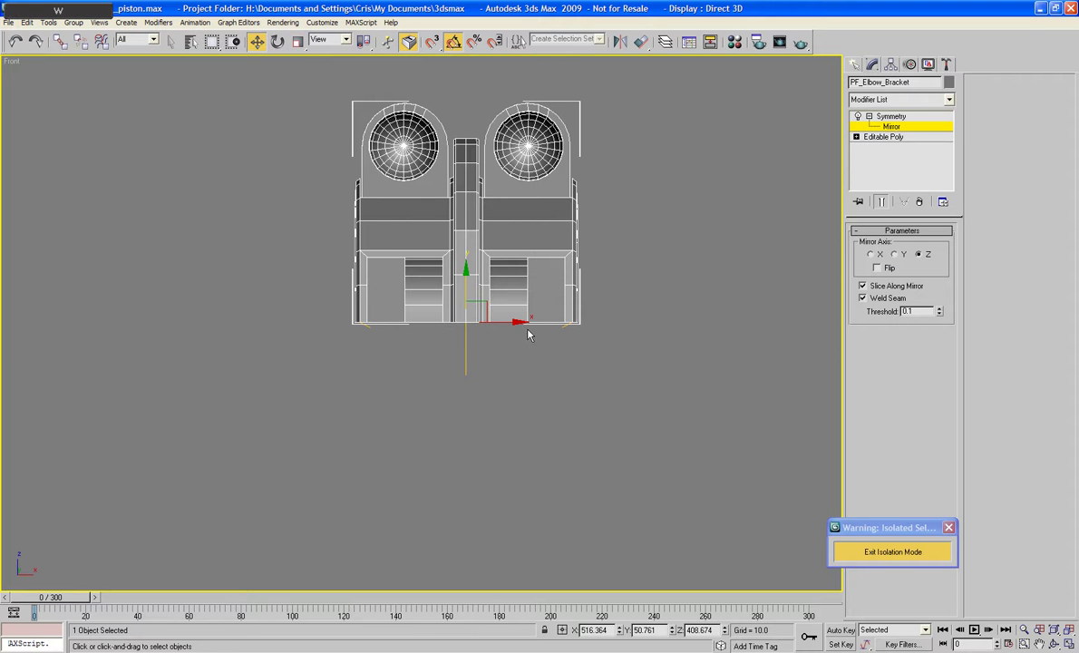
drag(513, 324, 476, 292)
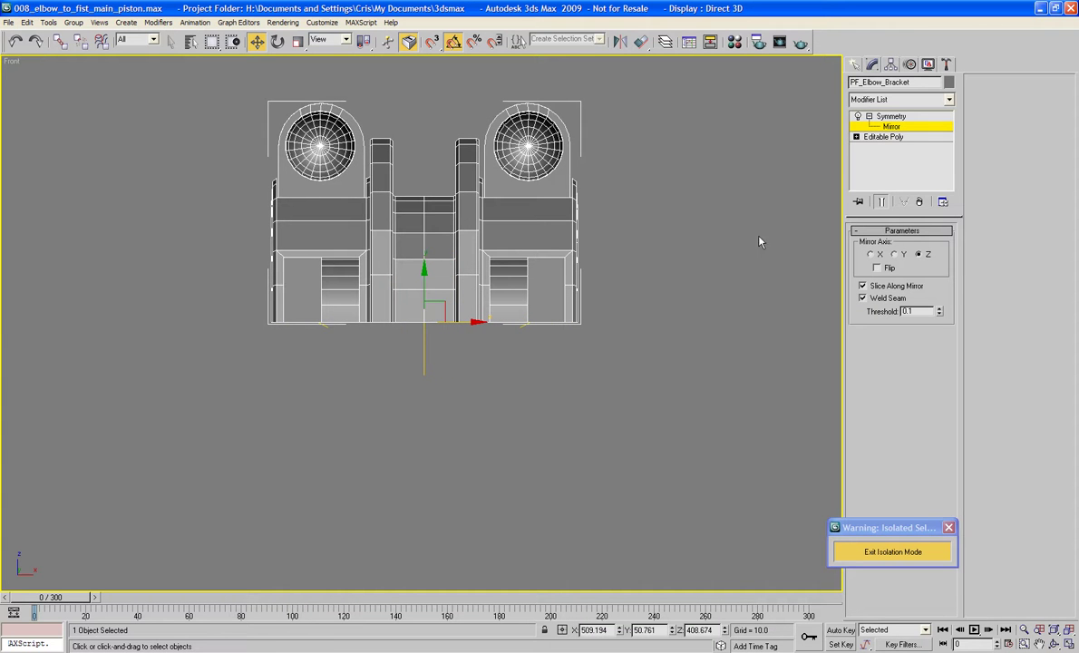
click(861, 115)
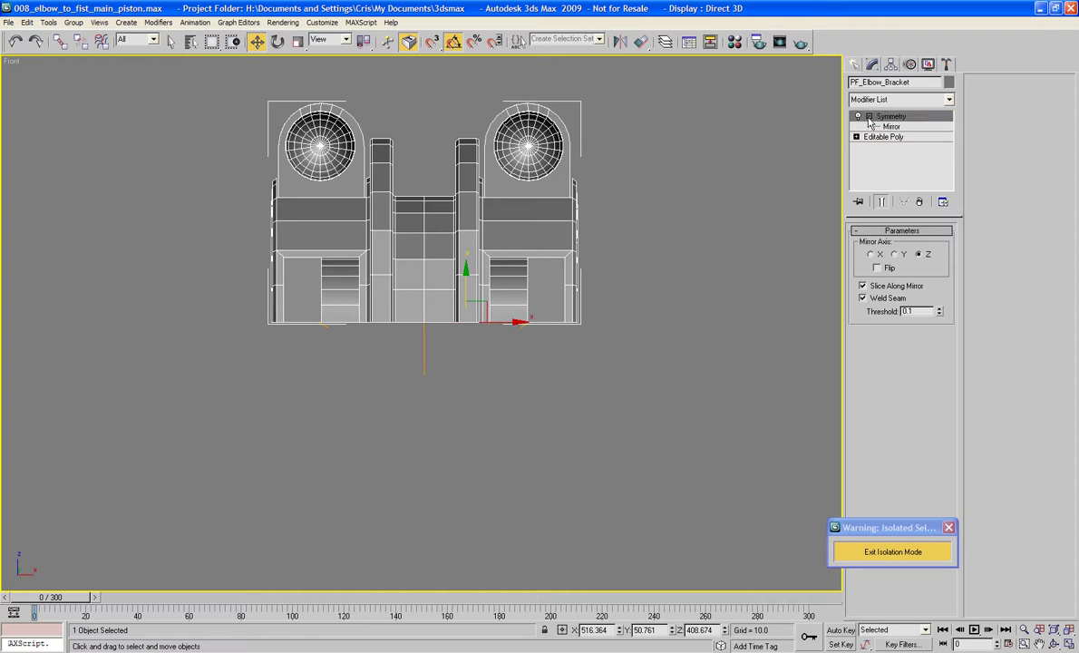
Add an Edit Poly modifier above the Symmetry modifier on the elbow bracket
click(898, 99)
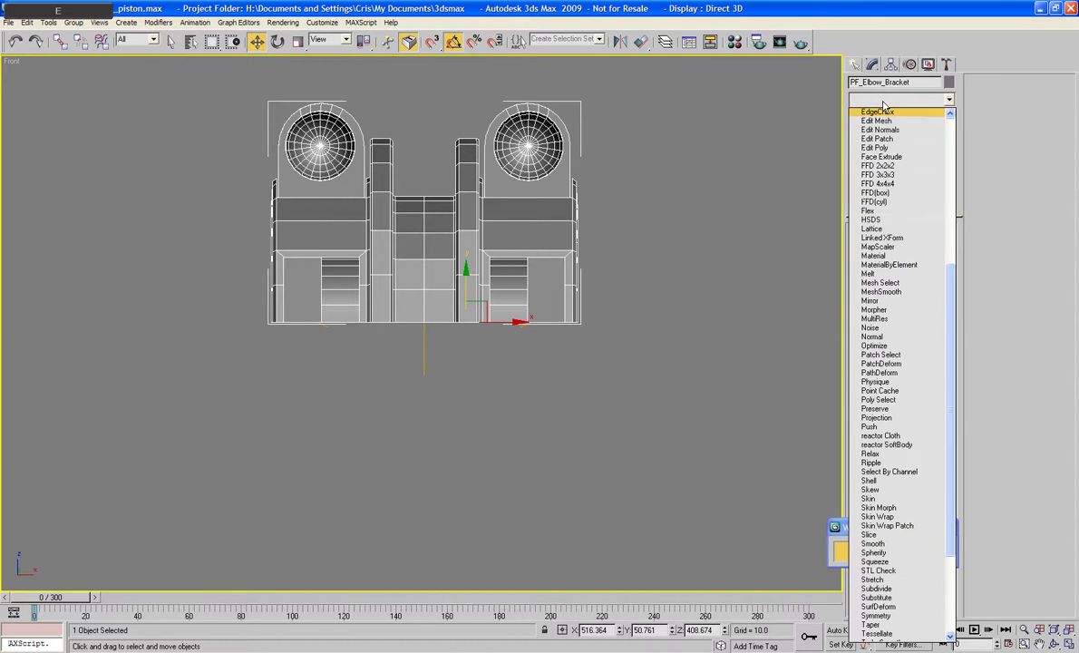
key(e)
key(e)
key(e)
key(e)
key(Return)
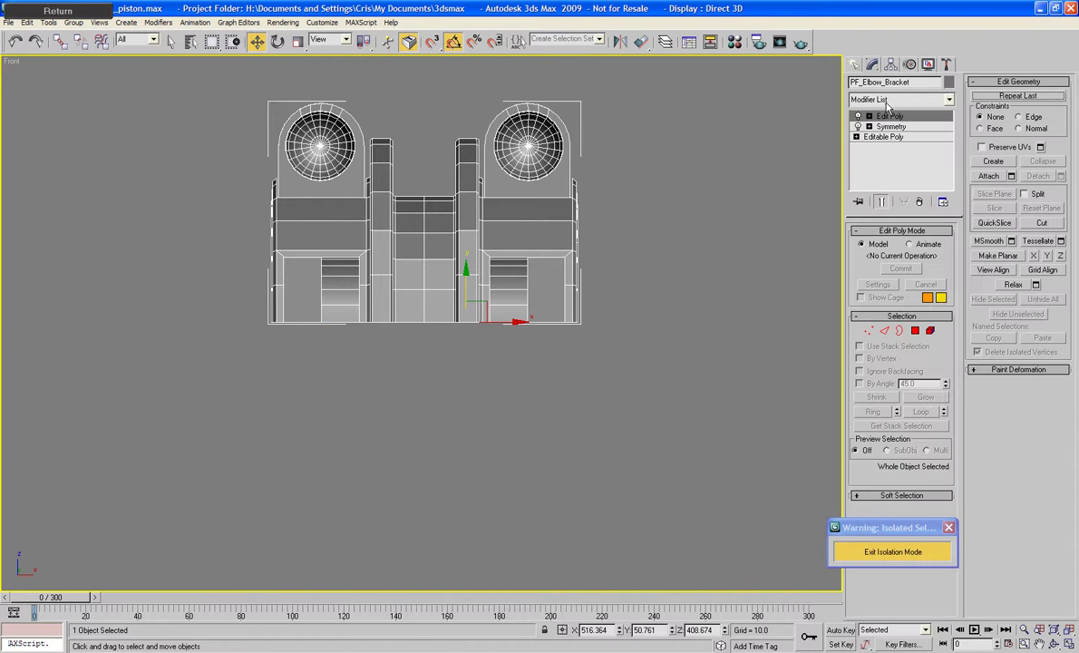
Add a second Symmetry modifier with the Y mirror axis to recreate the bracket's lower half
click(887, 100)
key(s)
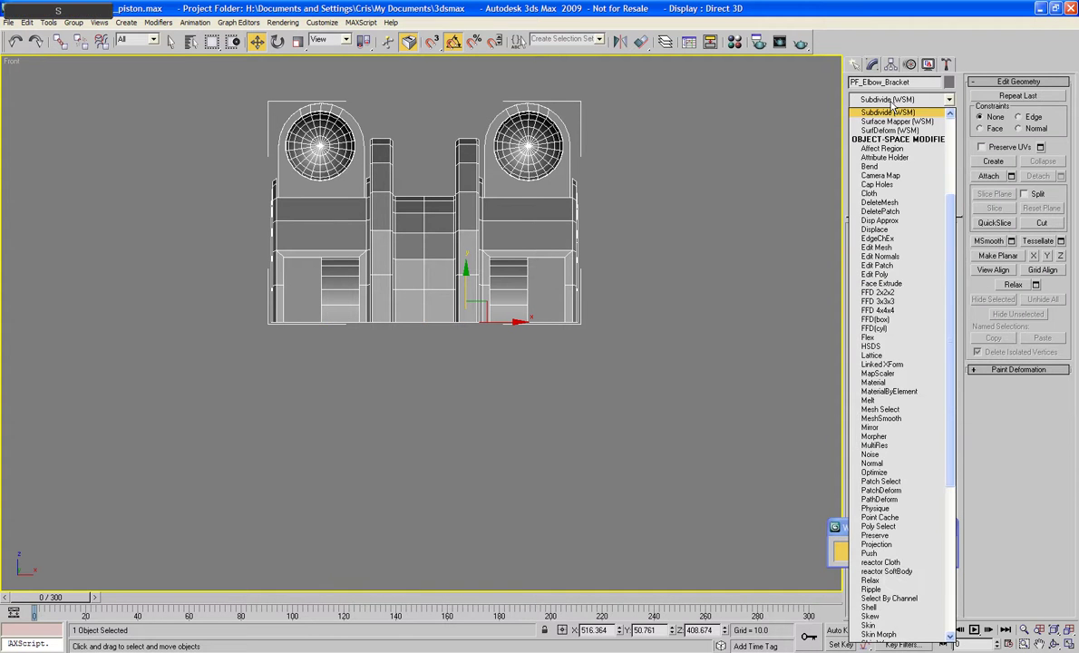
key(s)
key(s)
key(s)
key(s)
key(s)
key(s)
key(s)
key(s)
key(s)
key(s)
key(s)
key(s)
key(s)
key(s)
key(s)
key(s)
key(s)
key(s)
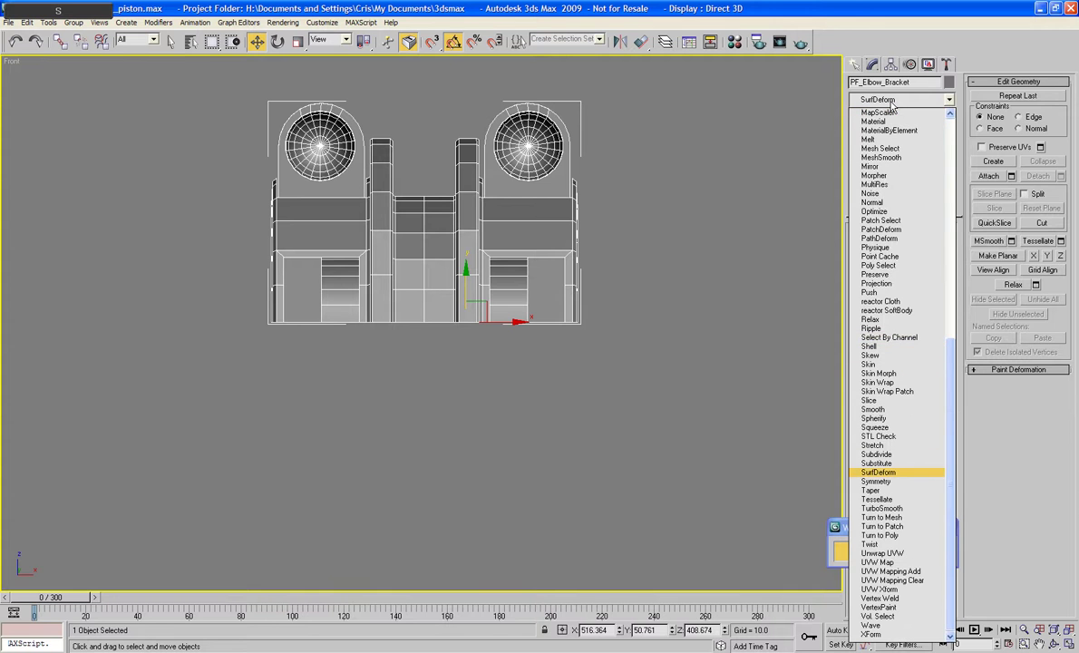
key(s)
key(Return)
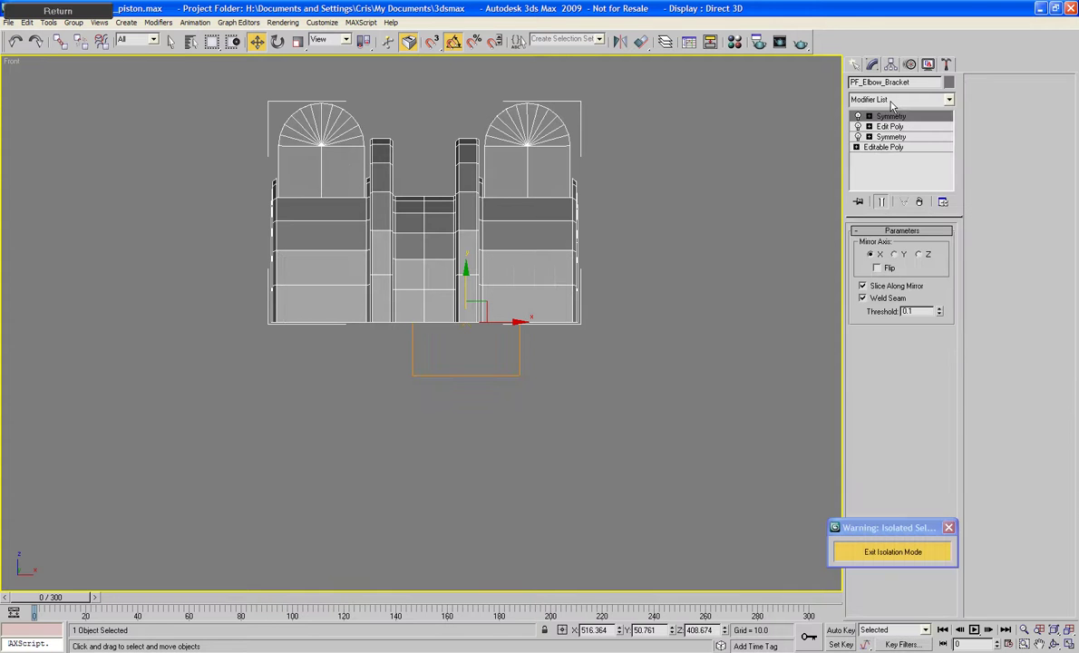
click(896, 255)
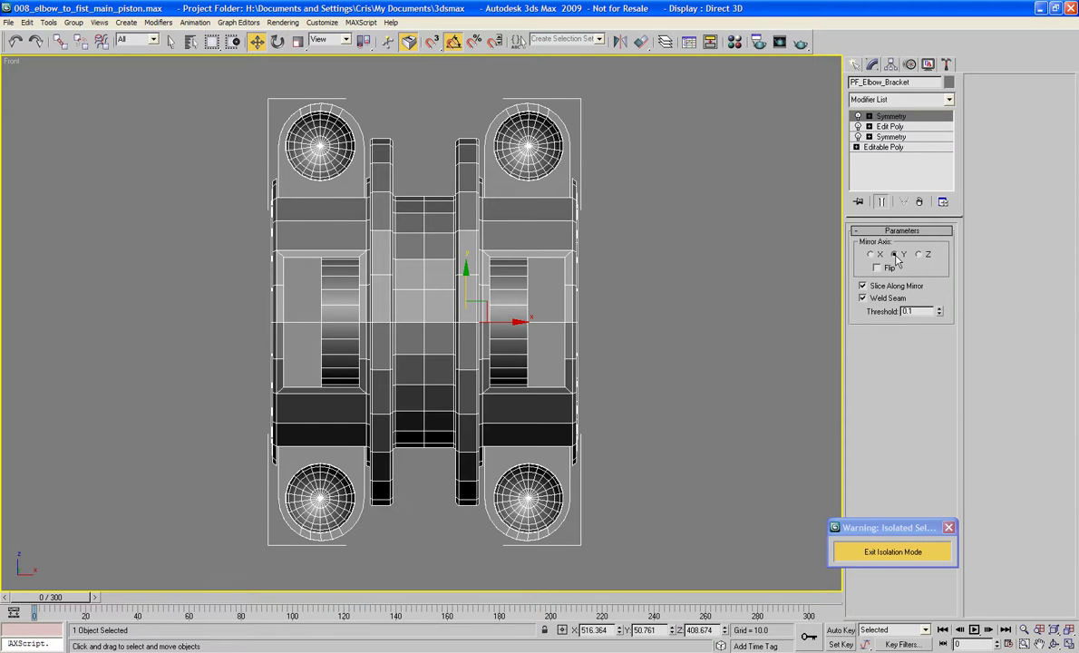
key(z)
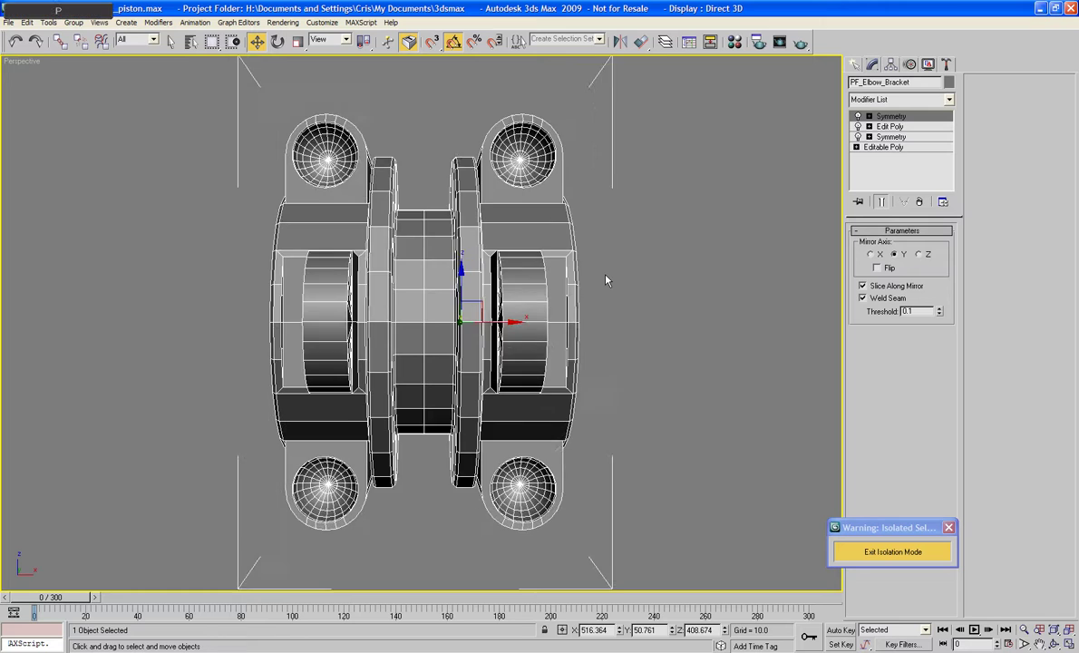
Convert the mirrored elbow bracket to an Editable Poly
alt+middle_drag(606, 279, 548, 305)
right_click(547, 305)
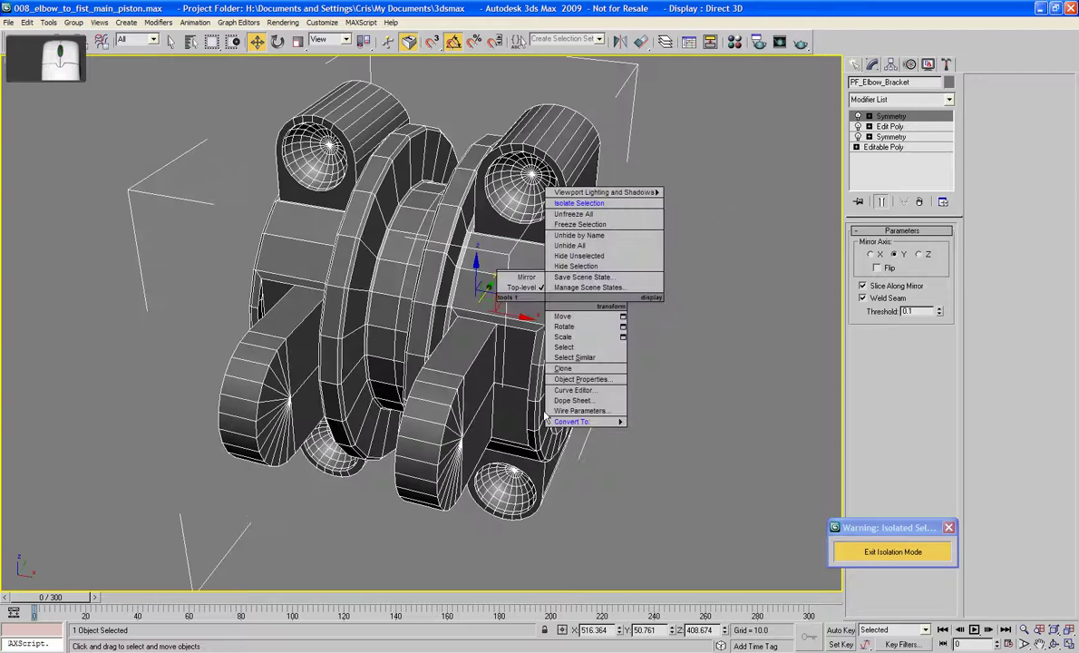
mouse_move(580, 422)
click(651, 434)
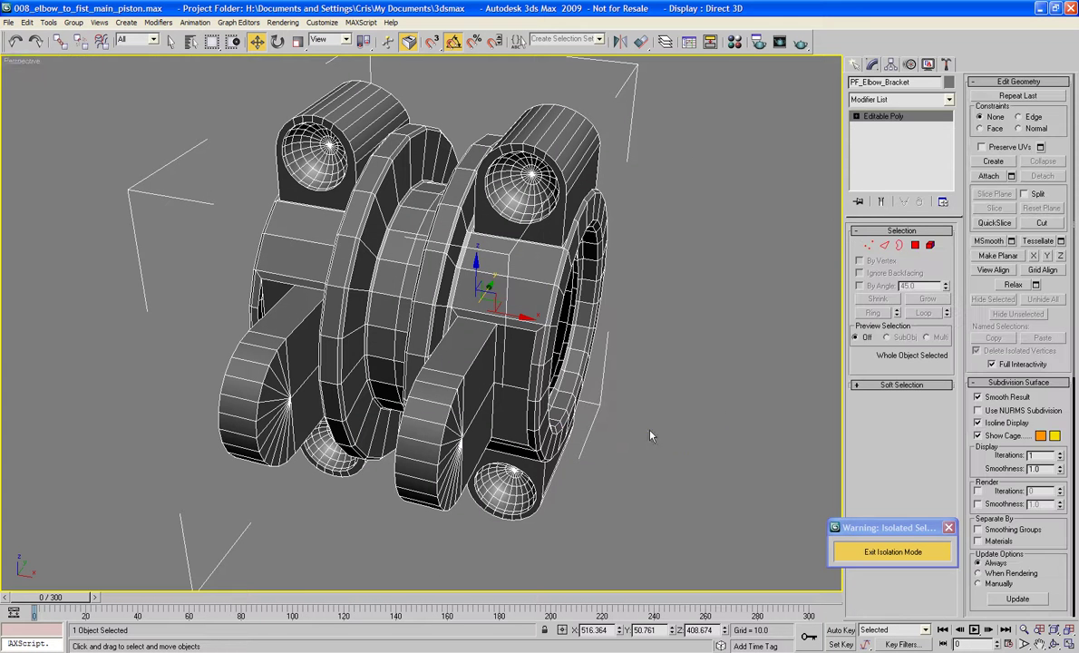
Select all open borders of the elbow bracket and cap them
alt+middle_drag(648, 436, 772, 257)
click(867, 245)
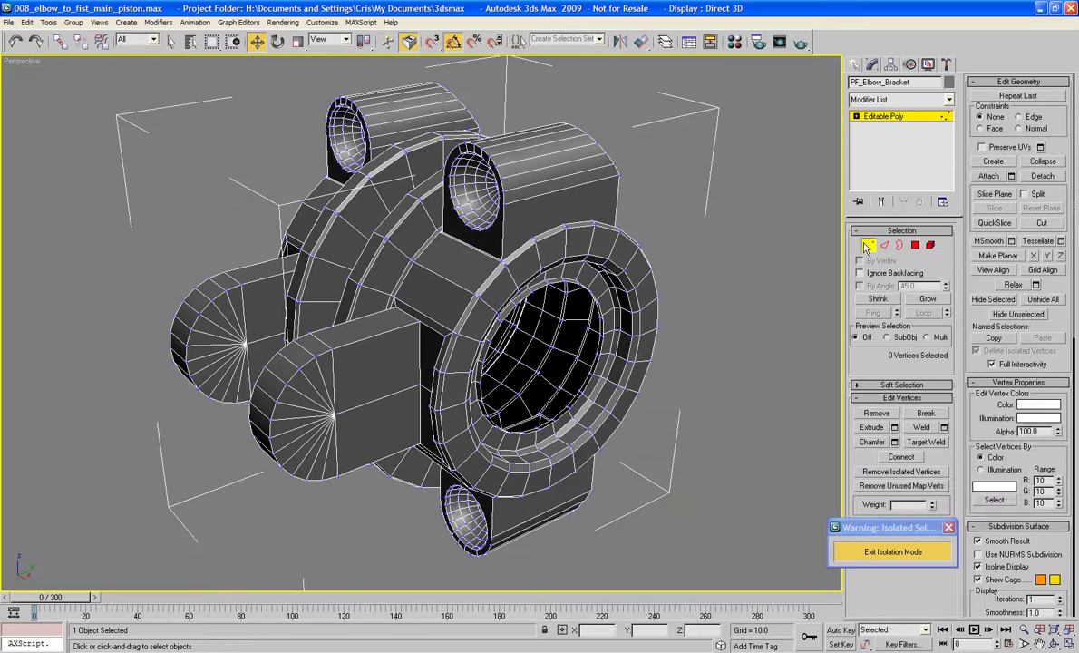
click(898, 248)
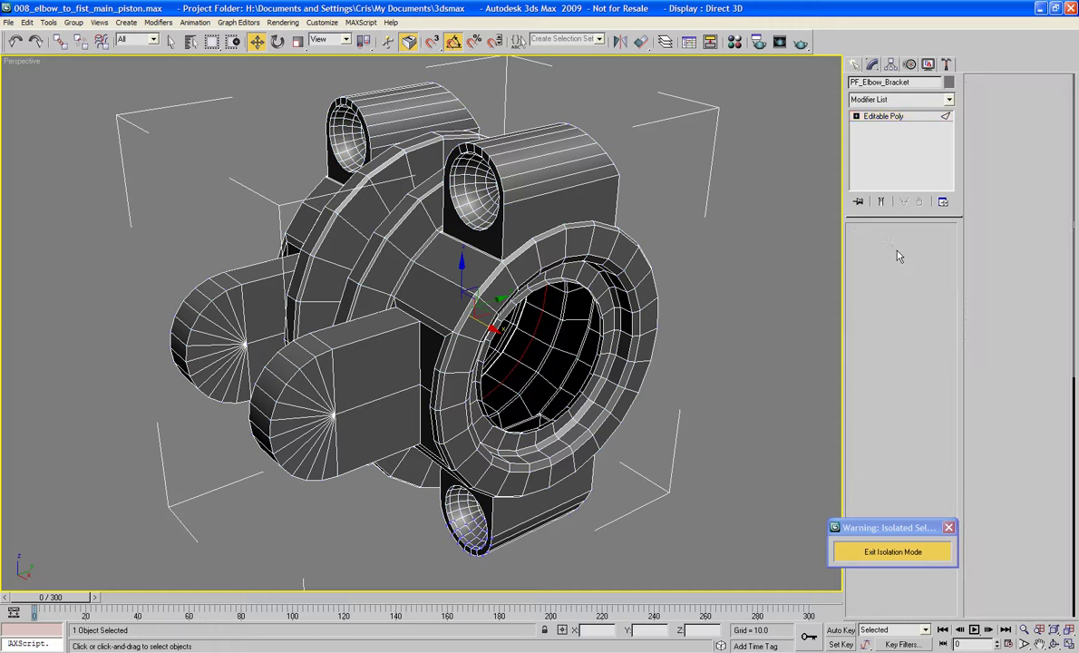
click(899, 251)
key(ctrl+a)
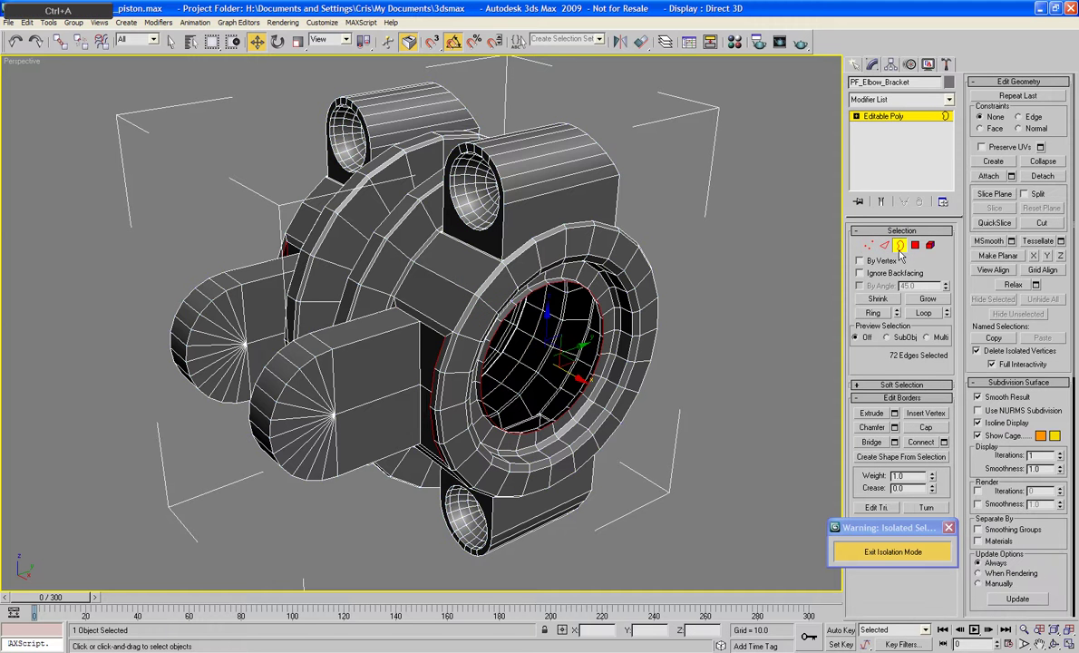
click(924, 427)
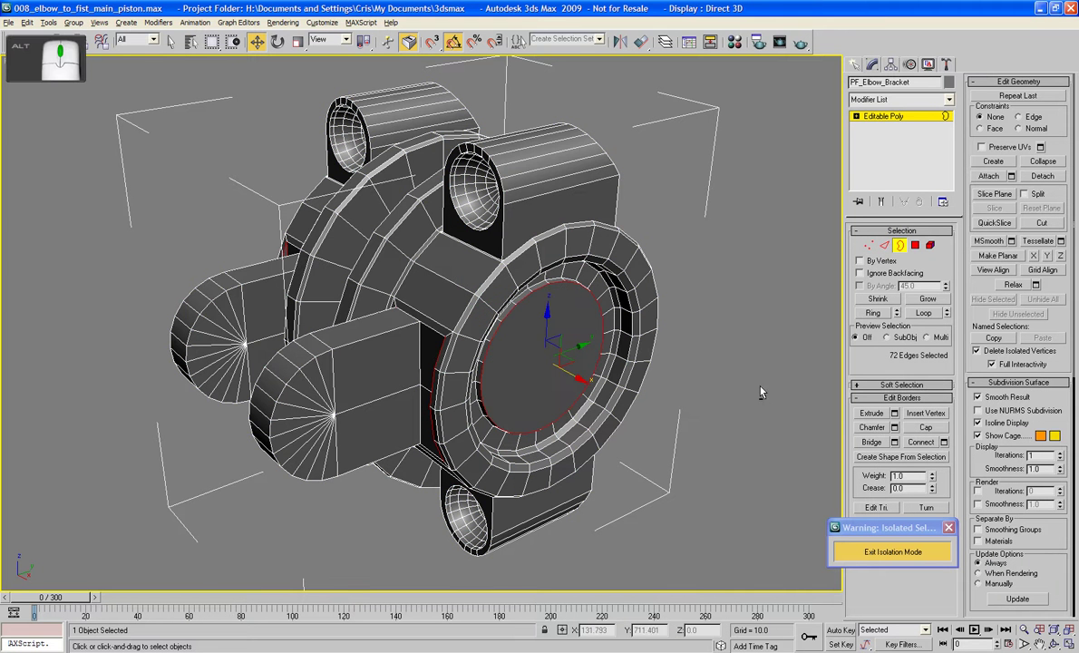
mouse_move(760, 392)
alt+middle_down()
mouse_move(895, 395)
mouse_move(776, 387)
alt+middle_up()
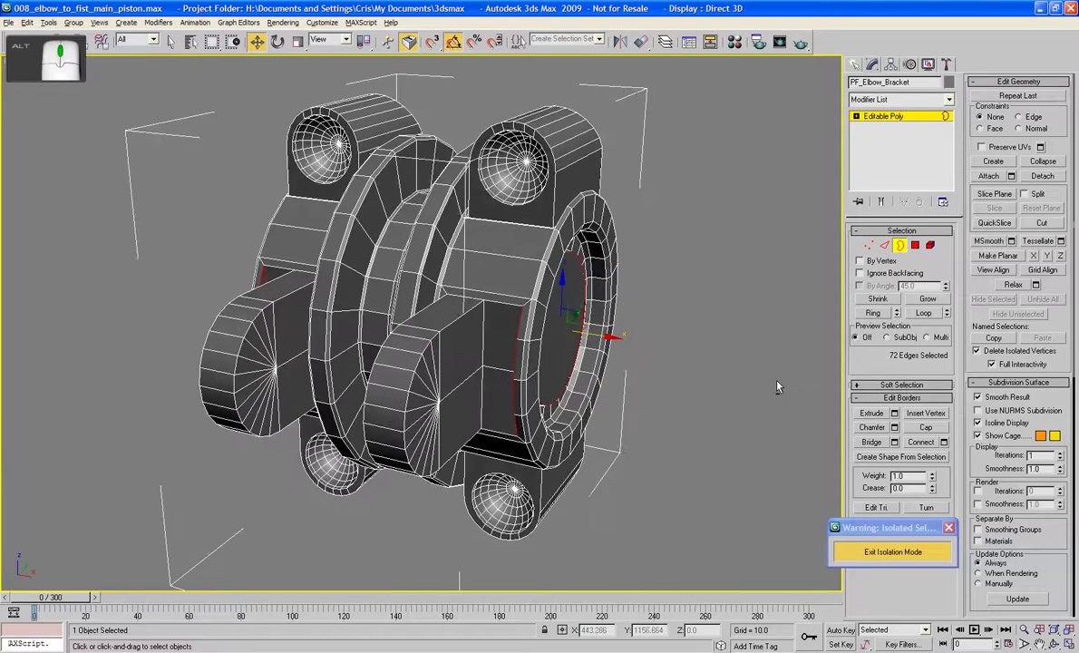
key(3)
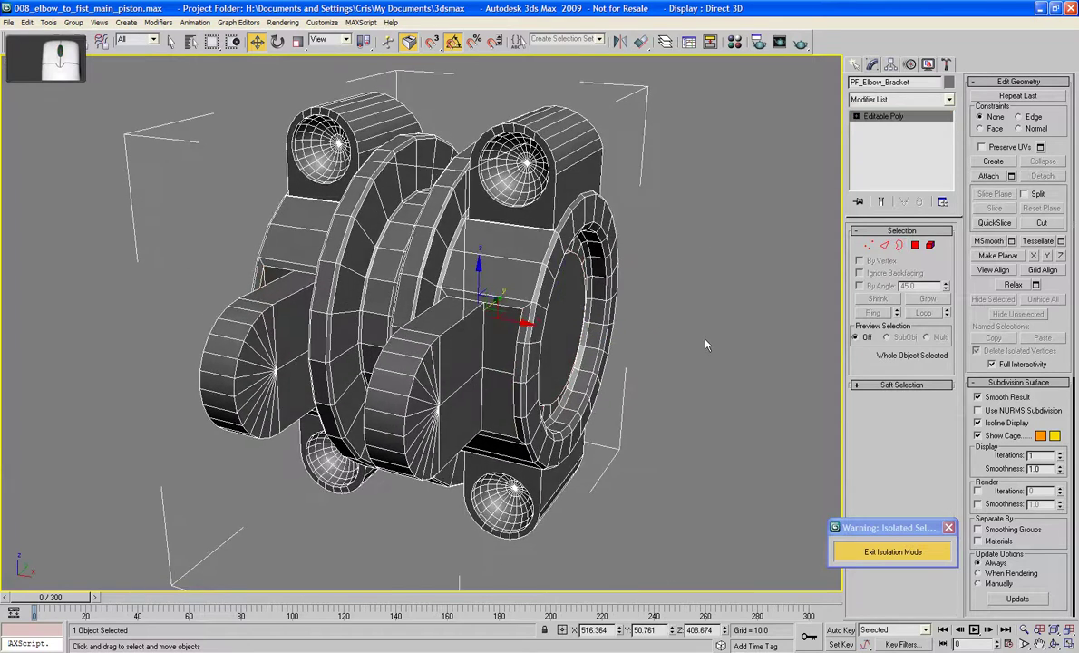
Exit isolation mode to bring back the pistons and surrounding arm parts
scroll(686, 338, down, 5)
scroll(686, 339, up, 3)
alt+middle_drag(686, 338, 801, 532)
click(892, 551)
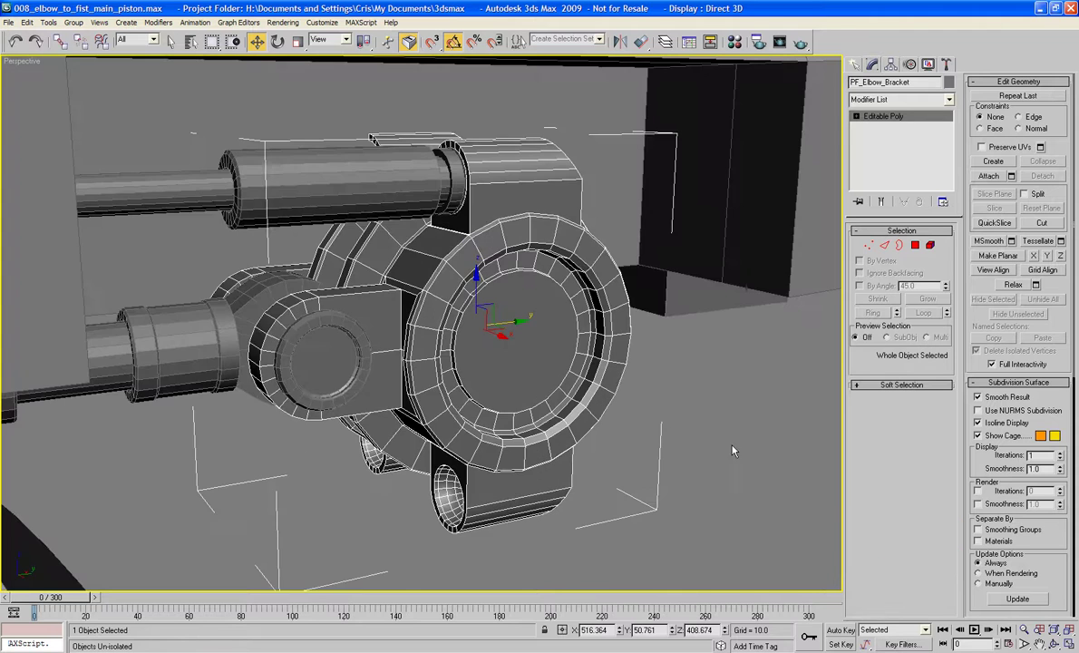
Isolate the elbow bracket together with the upper piston's cylinder and round-ended rod and the lower main piston
scroll(677, 490, up, 5)
scroll(677, 490, down, 10)
alt+middle_drag(568, 429, 544, 421)
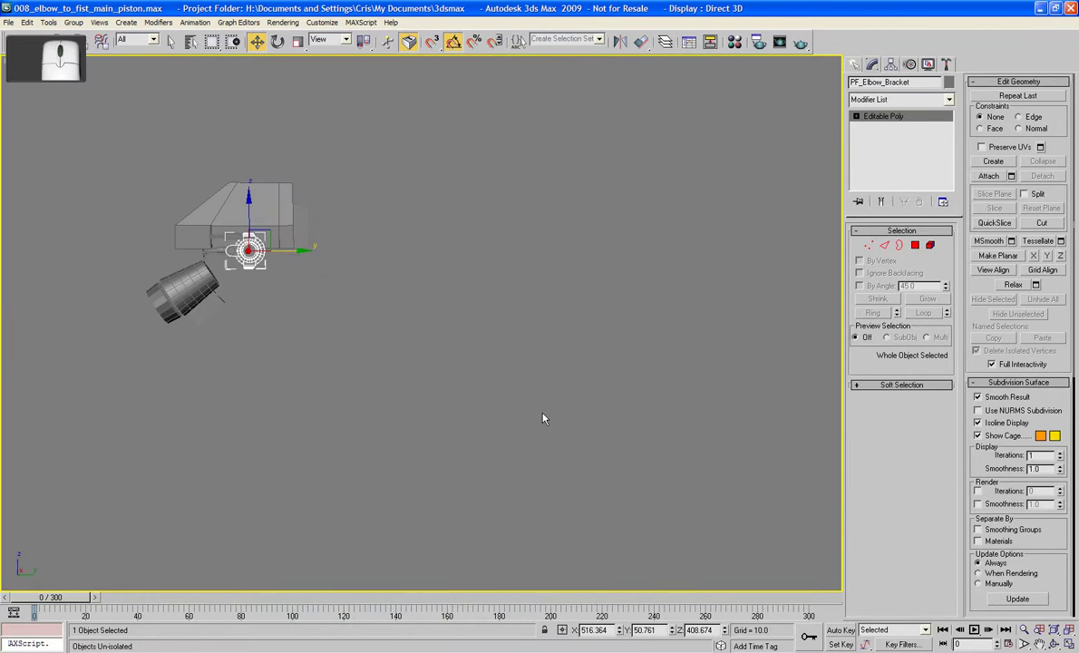
key(z)
alt+middle_drag(408, 420, 383, 335)
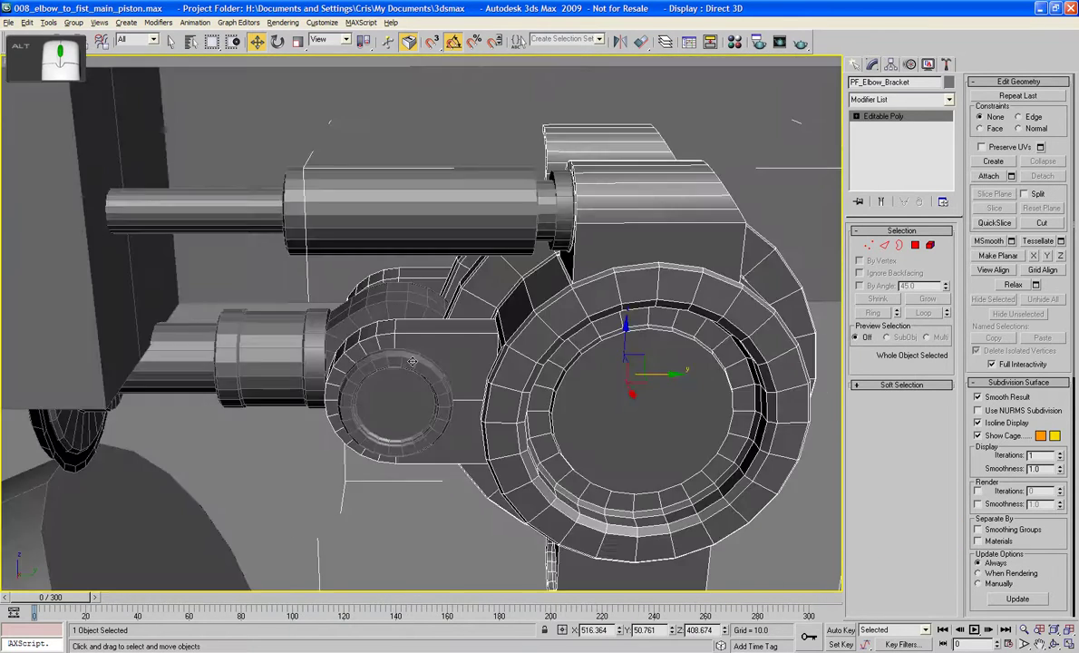
click(40, 184)
click(354, 220)
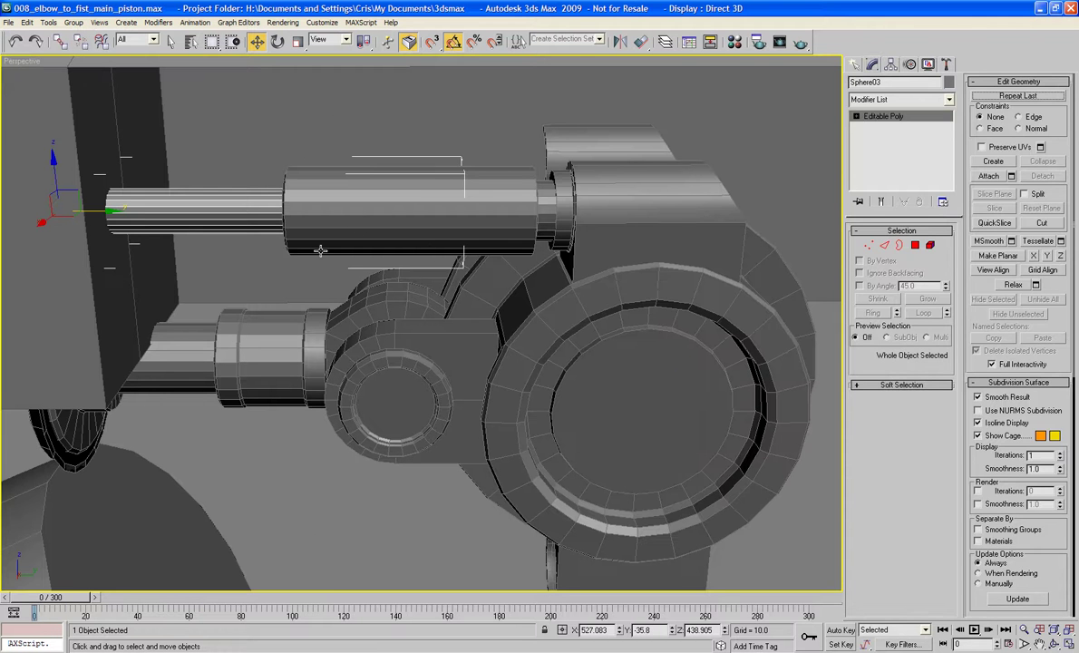
ctrl+click(492, 201)
ctrl+click(563, 209)
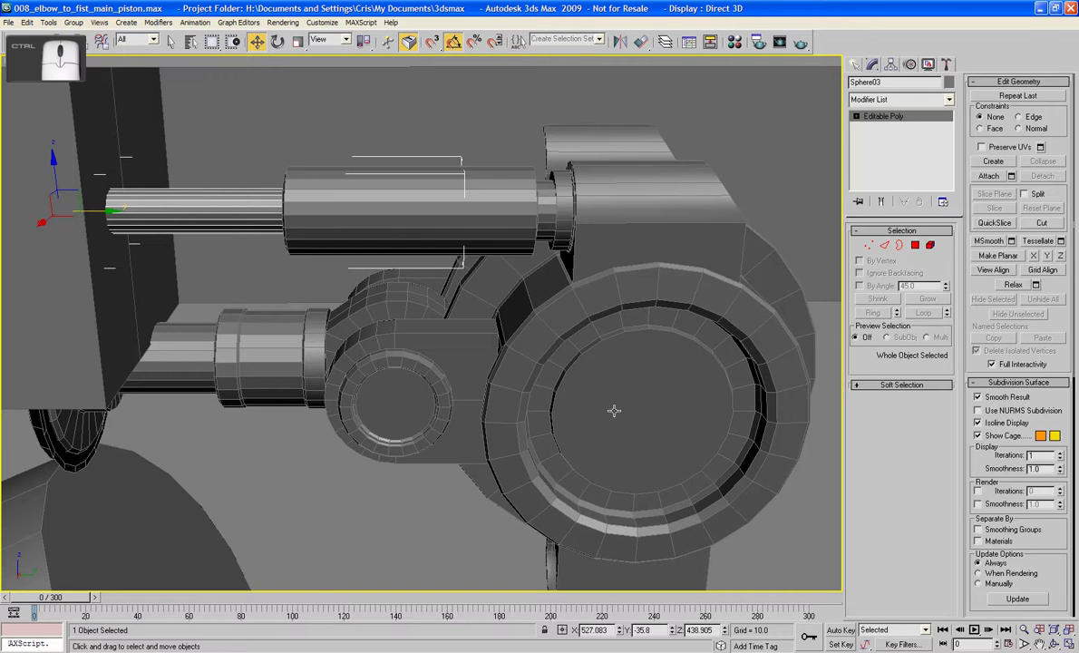
ctrl+click(633, 237)
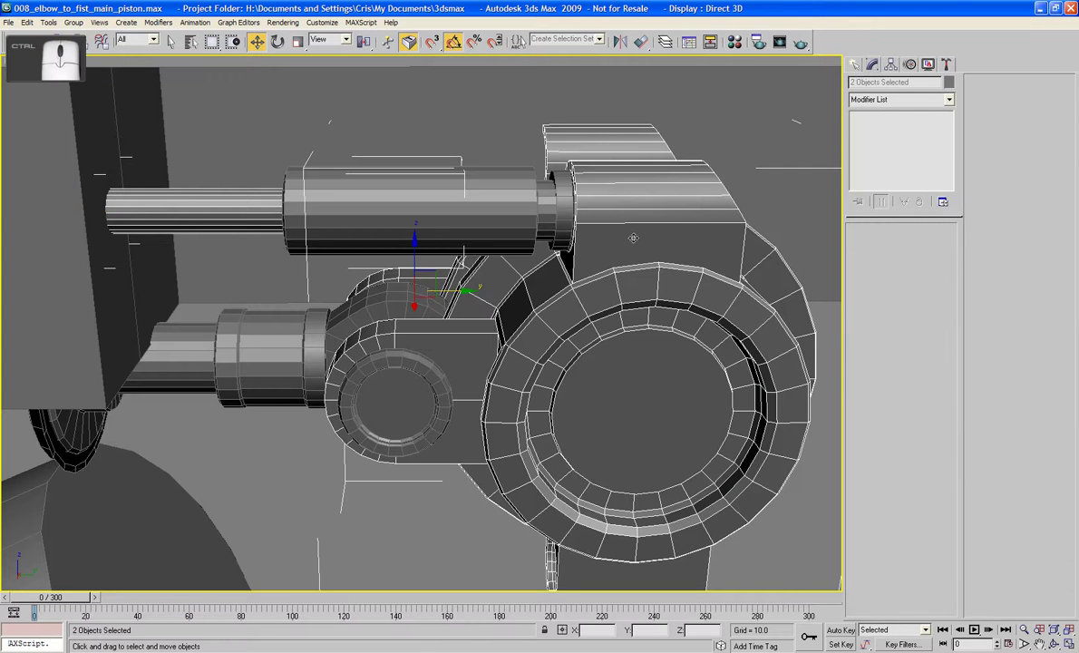
ctrl+click(512, 191)
ctrl+click(227, 373)
scroll(227, 374, down, 5)
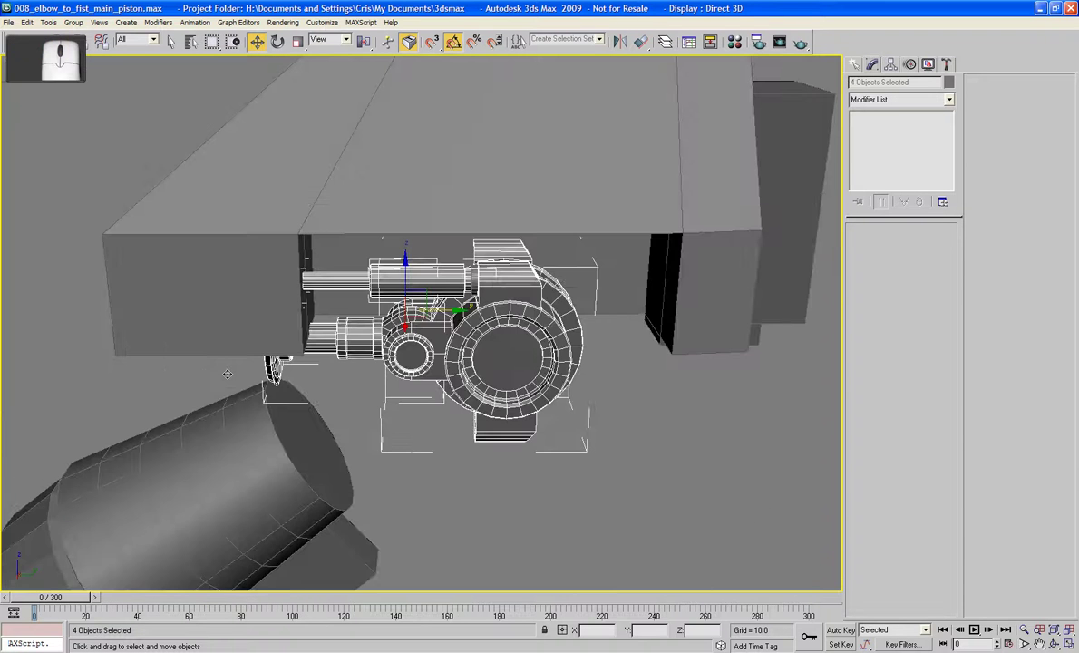
key(F3)
key(F3)
scroll(336, 347, up, 4)
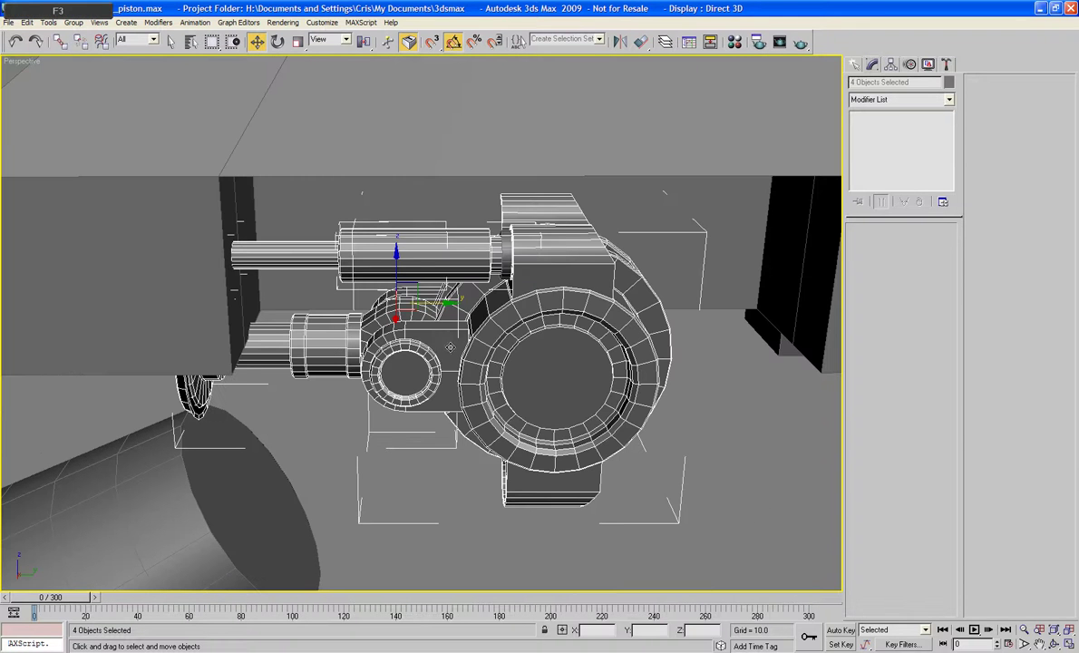
right_click(417, 337)
click(462, 238)
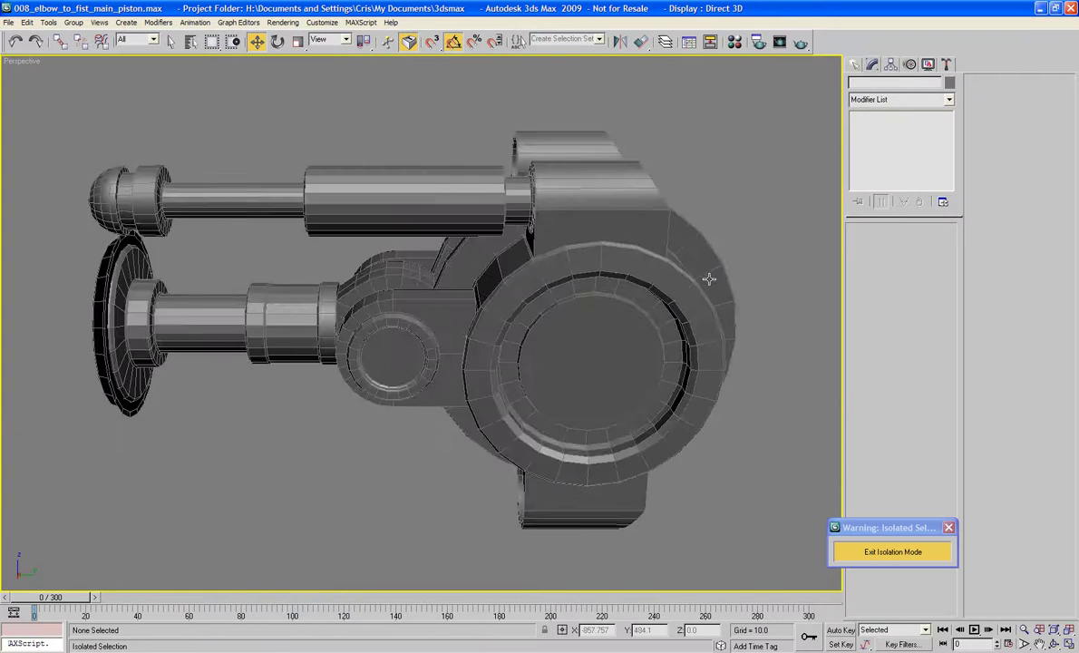
Select the upper piston's cylinder together with its round-ended rod
alt+middle_drag(657, 286, 739, 319)
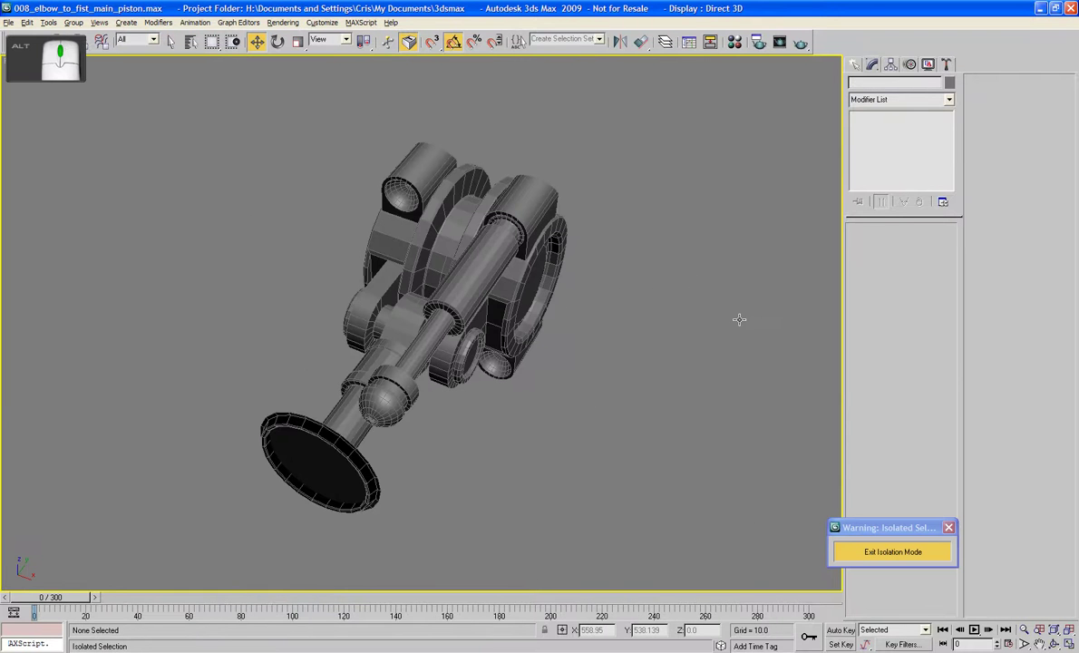
click(442, 276)
ctrl+click(382, 347)
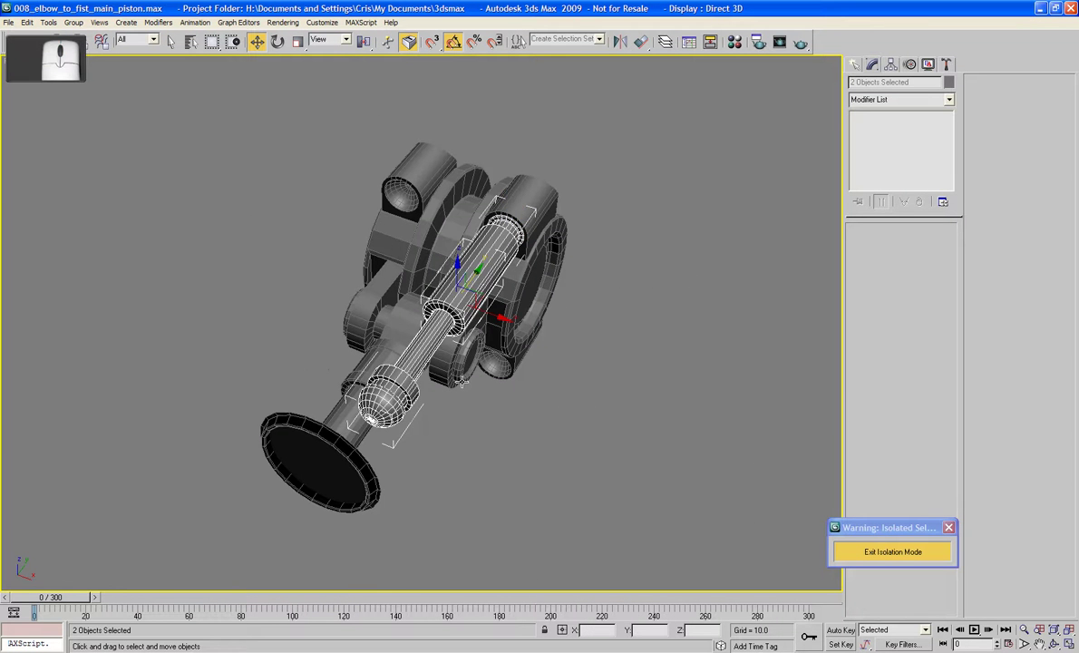
scroll(461, 383, up, 4)
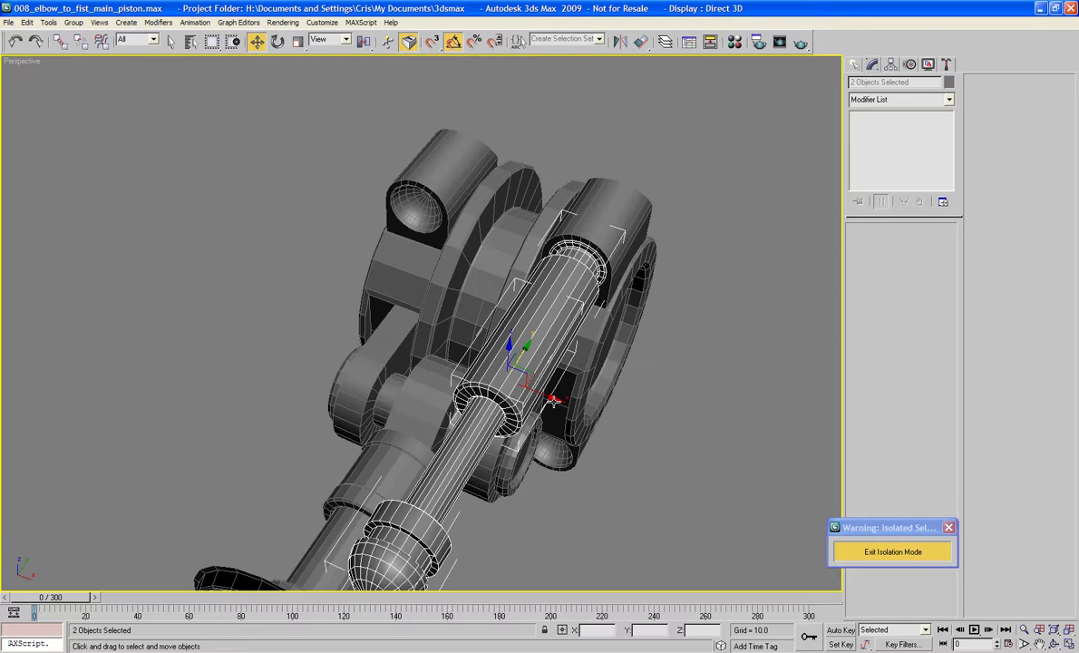
mouse_move(490, 365)
shift+mouse_down()
mouse_move(389, 353)
mouse_move(370, 331)
mouse_move(374, 339)
shift+mouse_up()
click(587, 390)
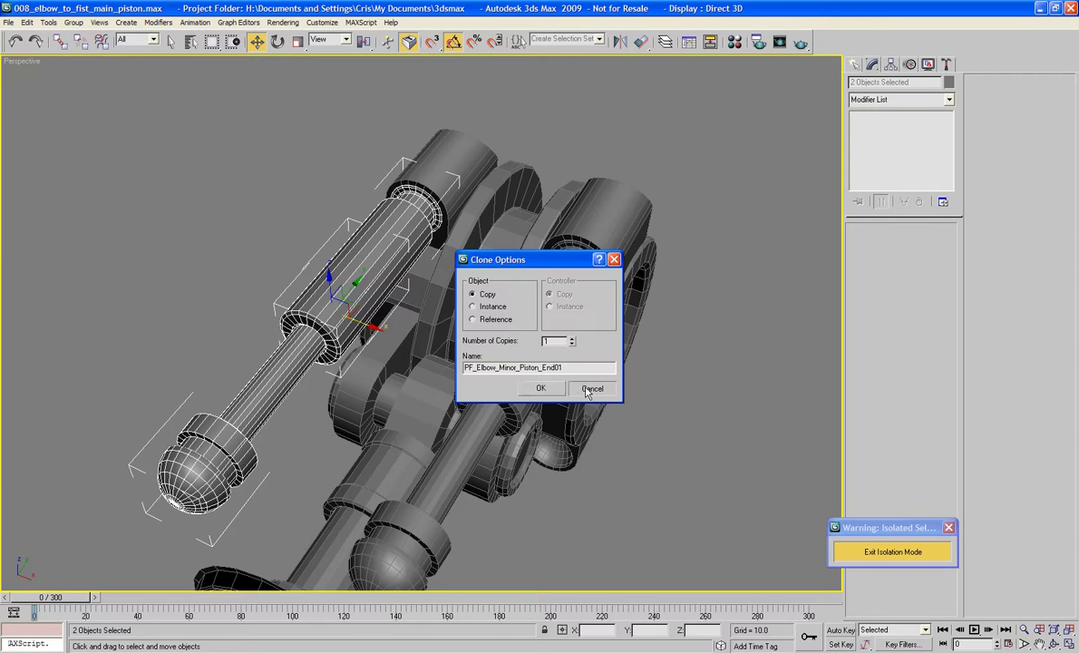
In the front wireframe view, clone the selected piston parts horizontally as a copy into the opposite upper socket of the elbow bracket
key(f)
key(z)
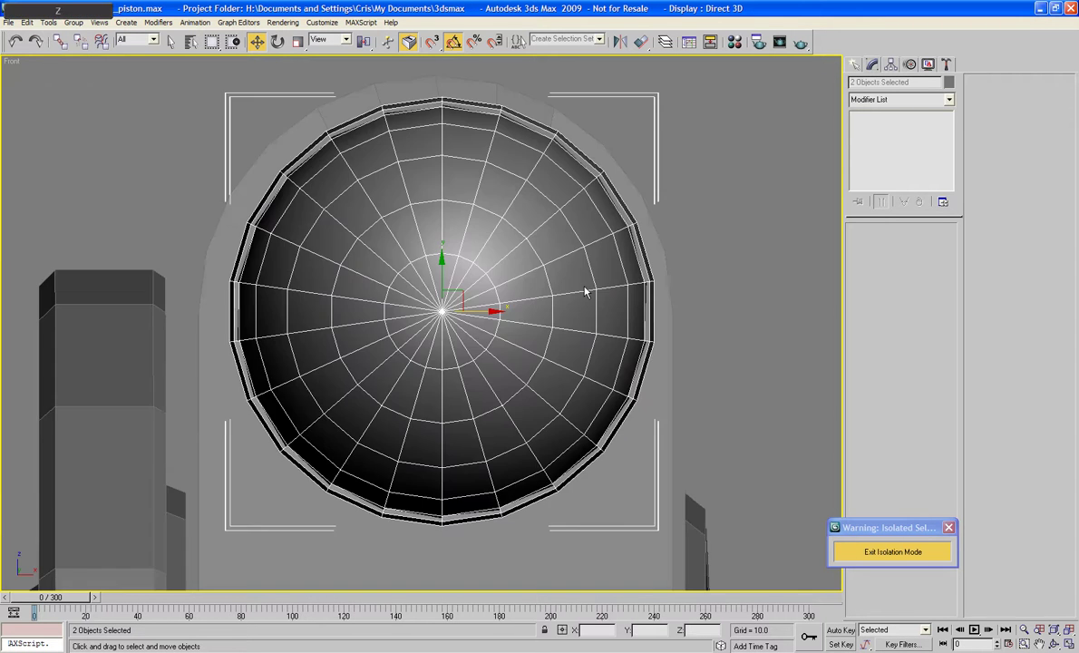
mouse_move(584, 288)
middle_down()
mouse_move(674, 143)
mouse_move(793, 110)
mouse_move(776, 190)
middle_up()
scroll(675, 143, down, 5)
key(F3)
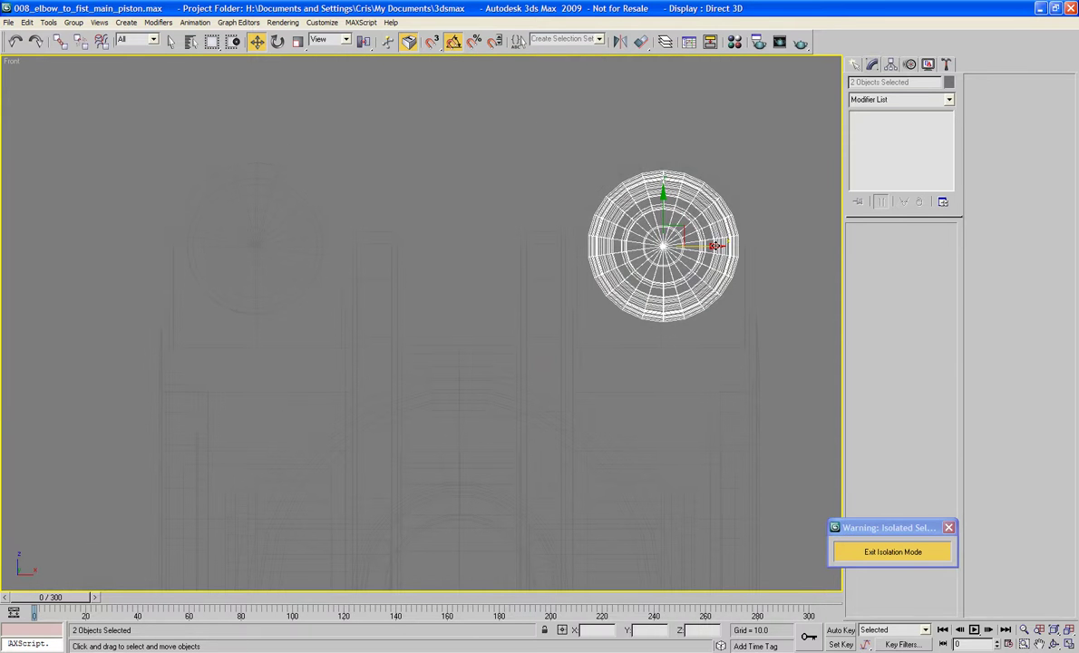
mouse_move(716, 245)
shift+mouse_down()
mouse_move(380, 242)
mouse_move(309, 226)
shift+mouse_up()
click(542, 390)
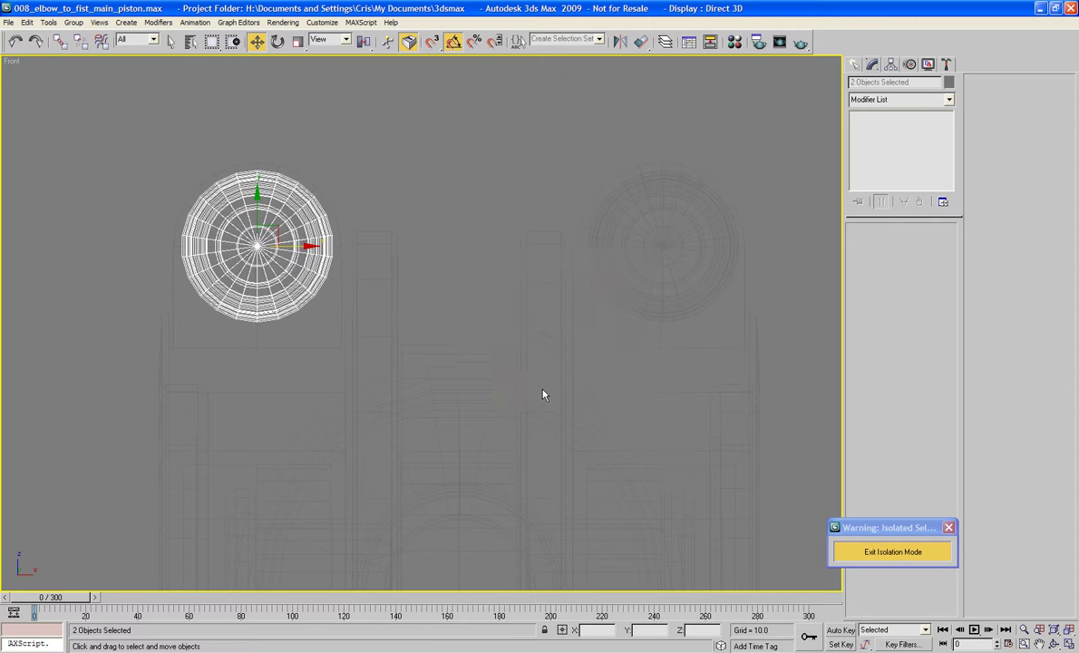
Clone the copied upper piston straight down as a copy into the lower socket beneath it
middle_drag(600, 303, 595, 129)
scroll(445, 180, down, 2)
scroll(445, 179, down, 2)
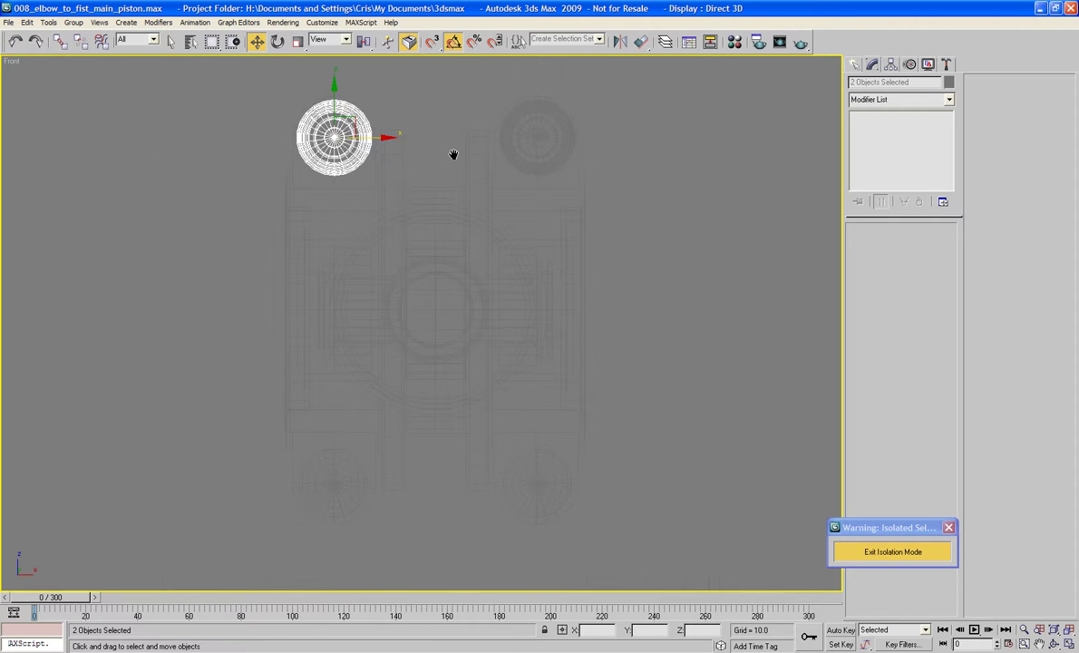
mouse_move(337, 116)
shift+mouse_down()
mouse_move(344, 364)
mouse_move(359, 444)
mouse_move(373, 443)
shift+mouse_up()
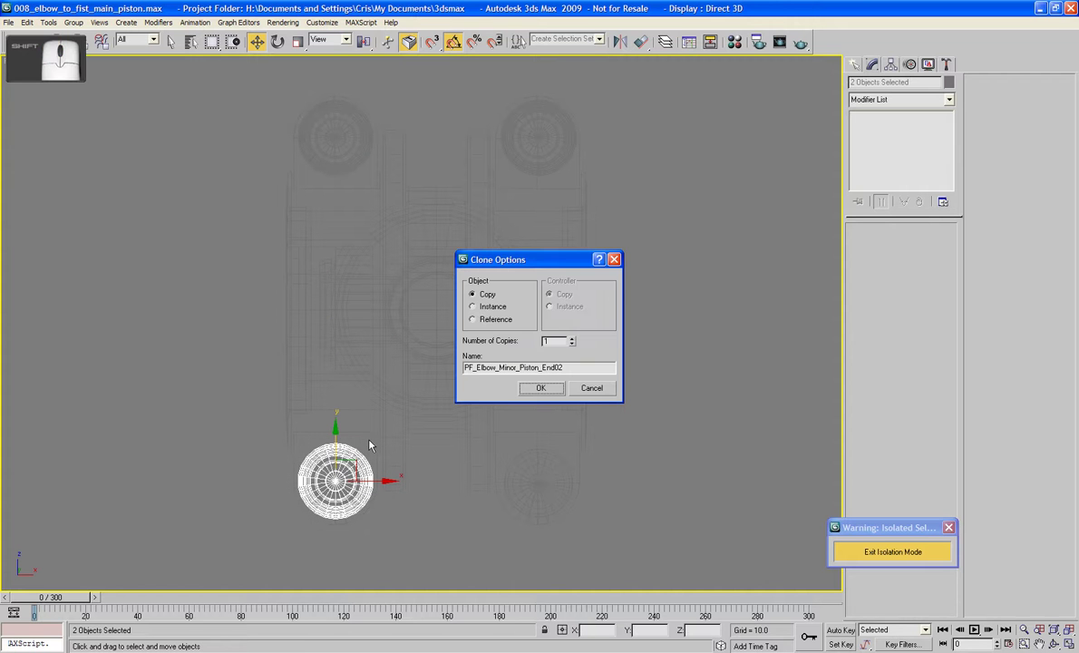
click(554, 393)
Nudge the lower piston copy slightly downward to line up with the centre of its socket
middle_drag(554, 396, 566, 263)
scroll(566, 263, up, 5)
middle_drag(450, 262, 565, 263)
middle_drag(450, 242, 607, 238)
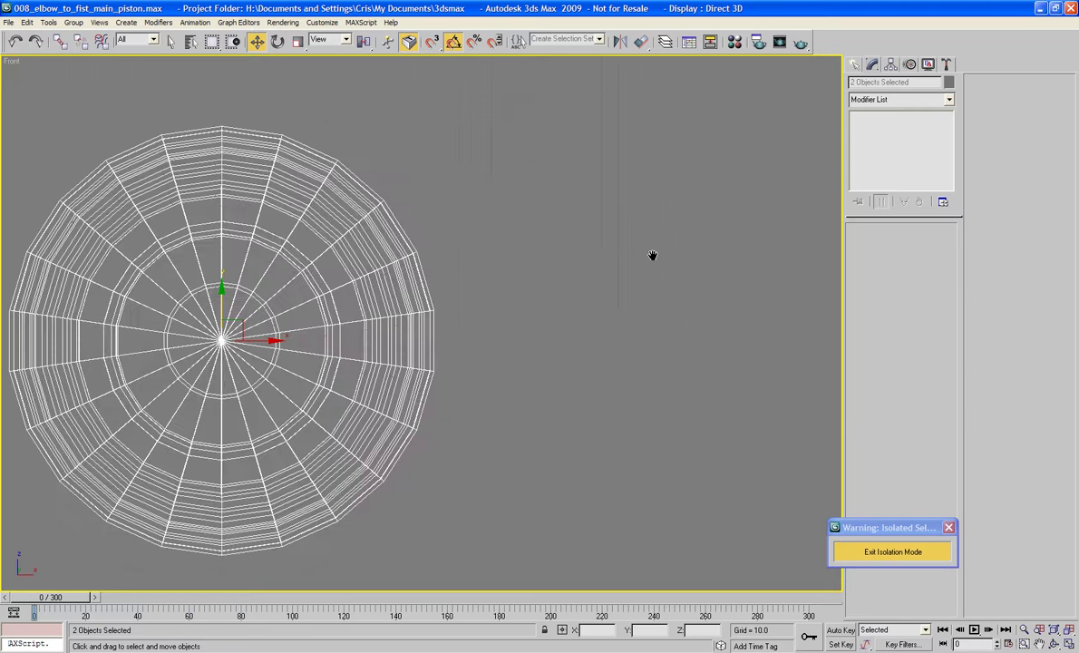
drag(222, 309, 227, 318)
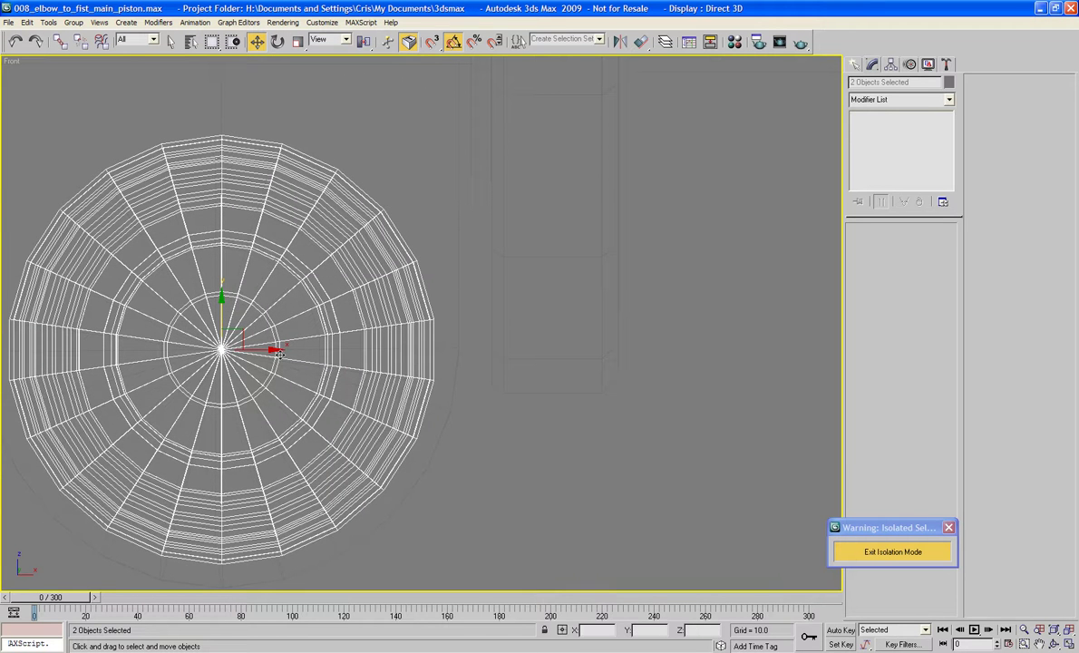
Try small sideways adjustments of the lower piston copy, and undo both moves
drag(276, 349, 269, 347)
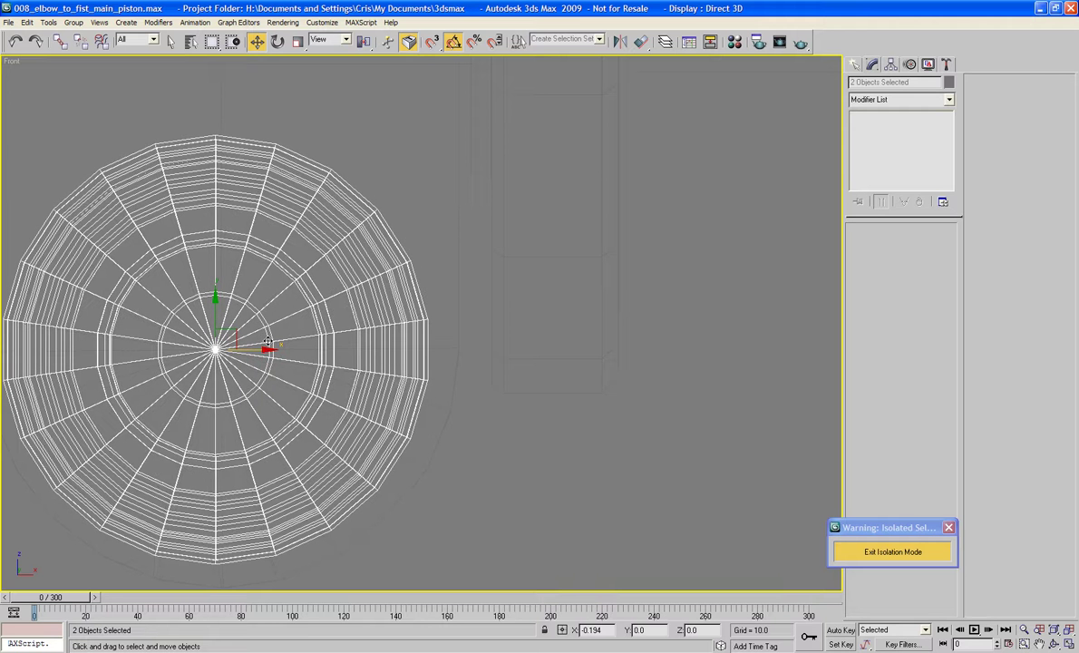
scroll(428, 323, up, 3)
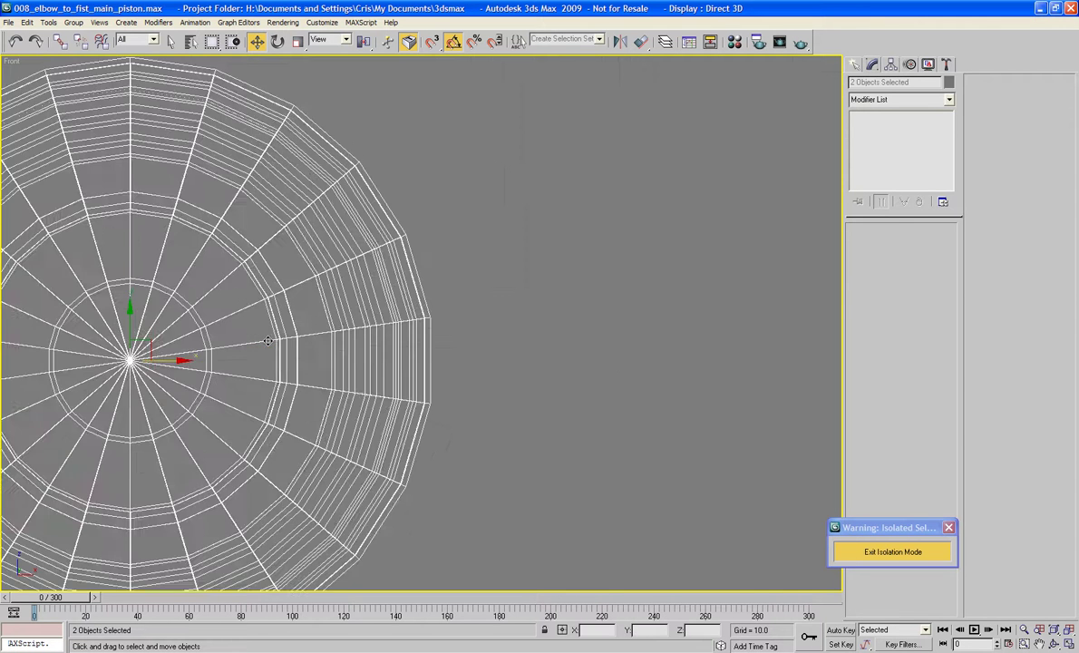
middle_drag(171, 347, 594, 343)
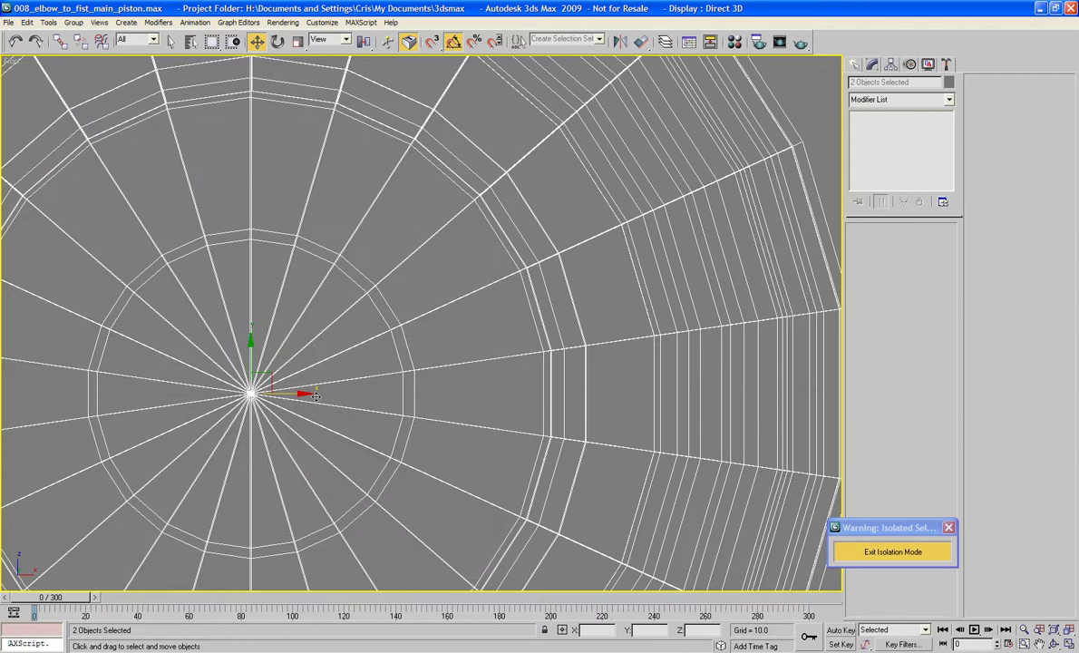
scroll(305, 396, up, 1)
mouse_move(306, 397)
mouse_down()
mouse_move(335, 398)
mouse_move(324, 396)
mouse_up()
key(ctrl+z)
key(ctrl+z)
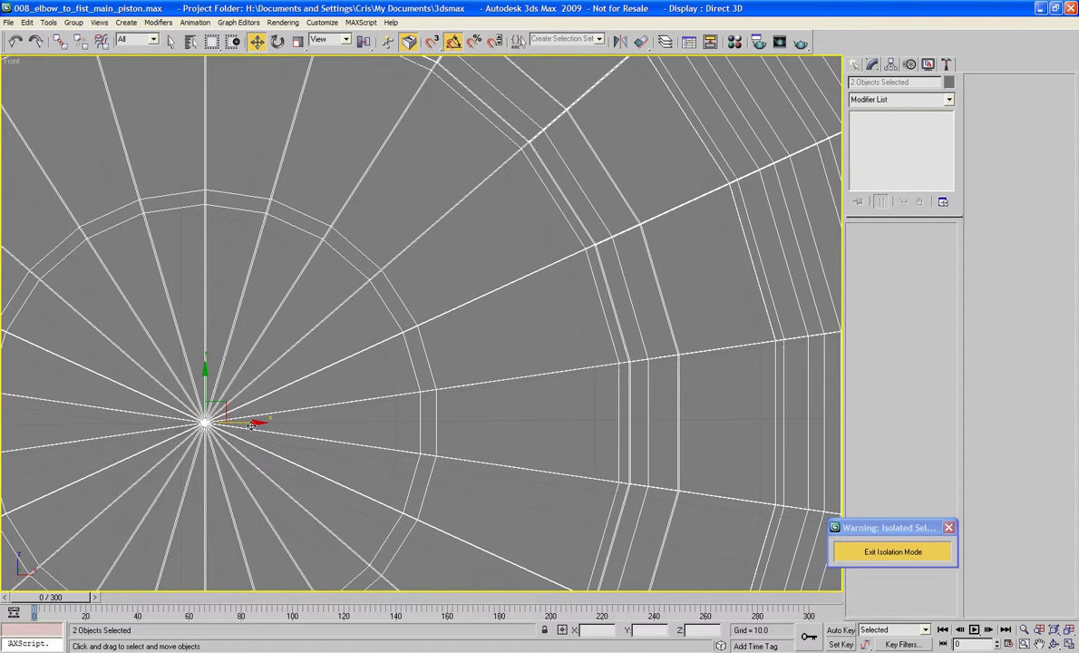
Fine-tune the lower piston copy along X by -0.197 and 0.172 to centre it in its socket
drag(251, 425, 225, 417)
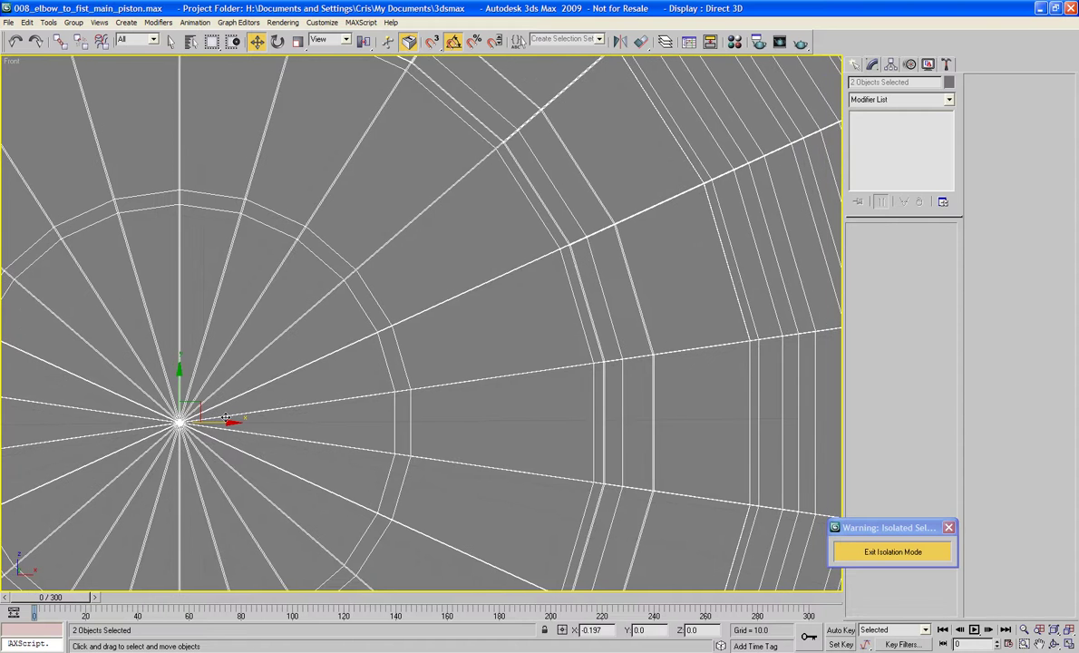
scroll(363, 435, down, 10)
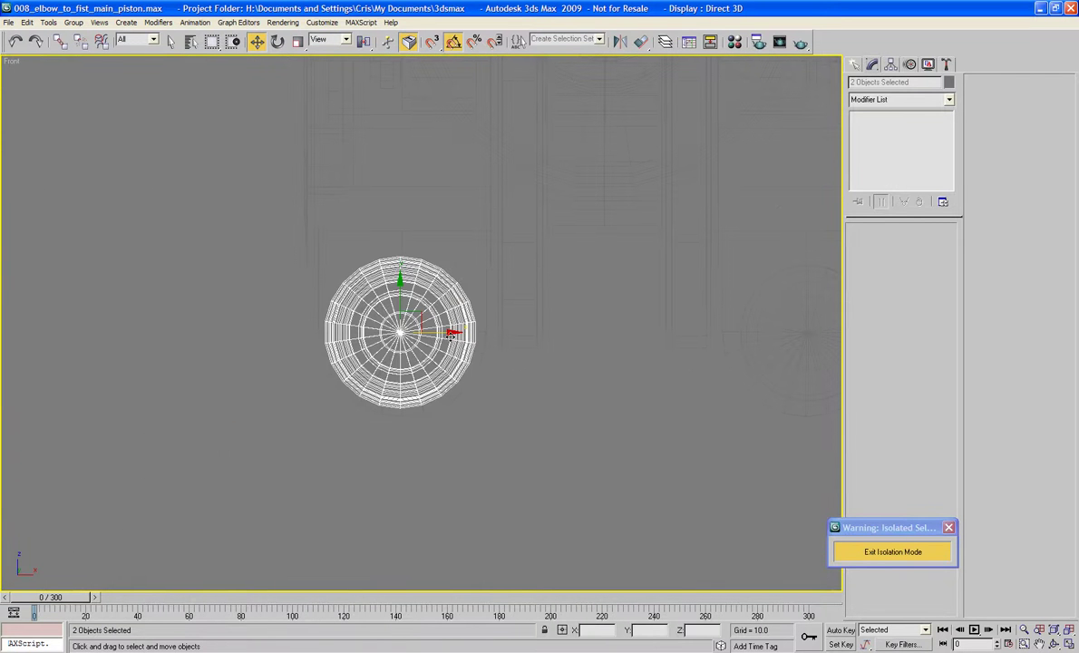
mouse_move(450, 333)
mouse_down()
mouse_move(461, 346)
mouse_move(454, 334)
mouse_up()
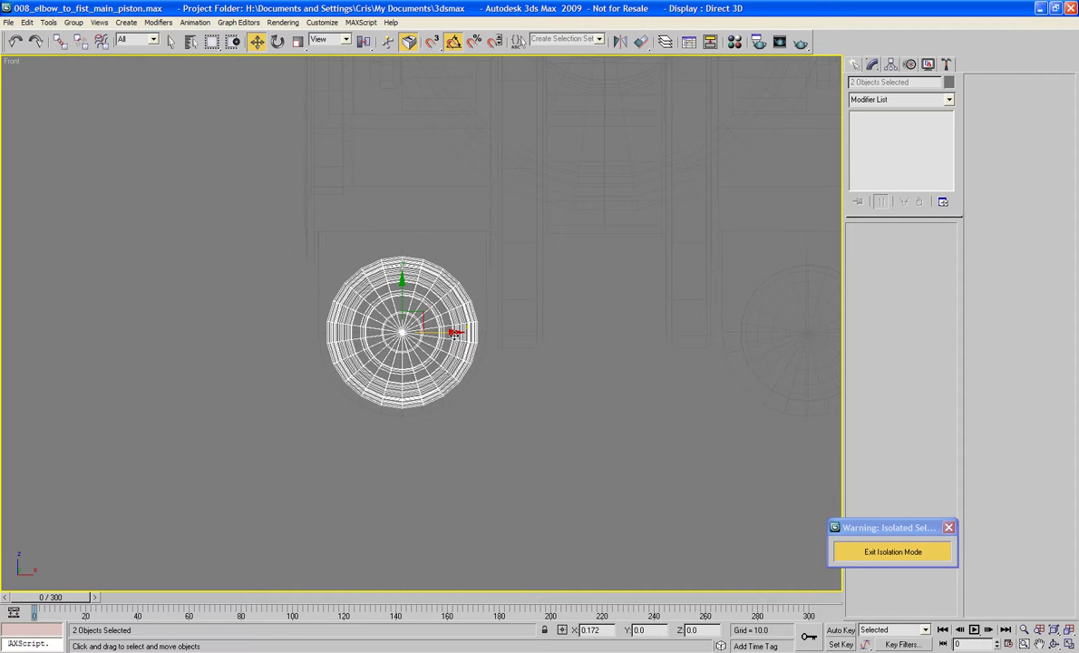
Clone the lower piston horizontally as a copy into the remaining lower socket on the opposite side
middle_drag(654, 353, 492, 350)
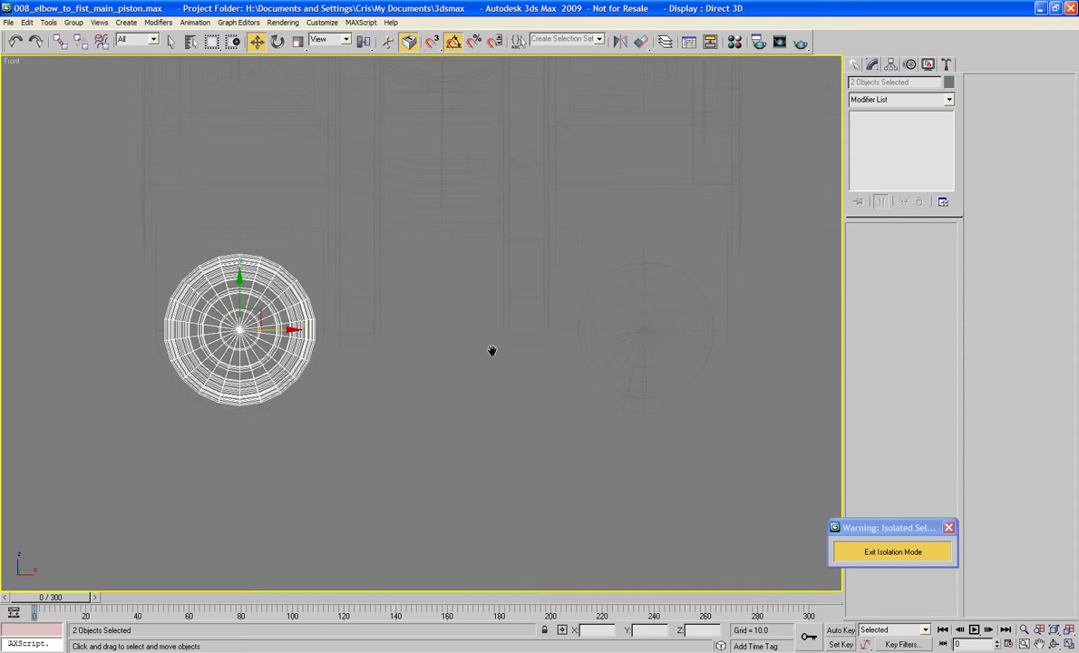
shift+drag(292, 330, 695, 315)
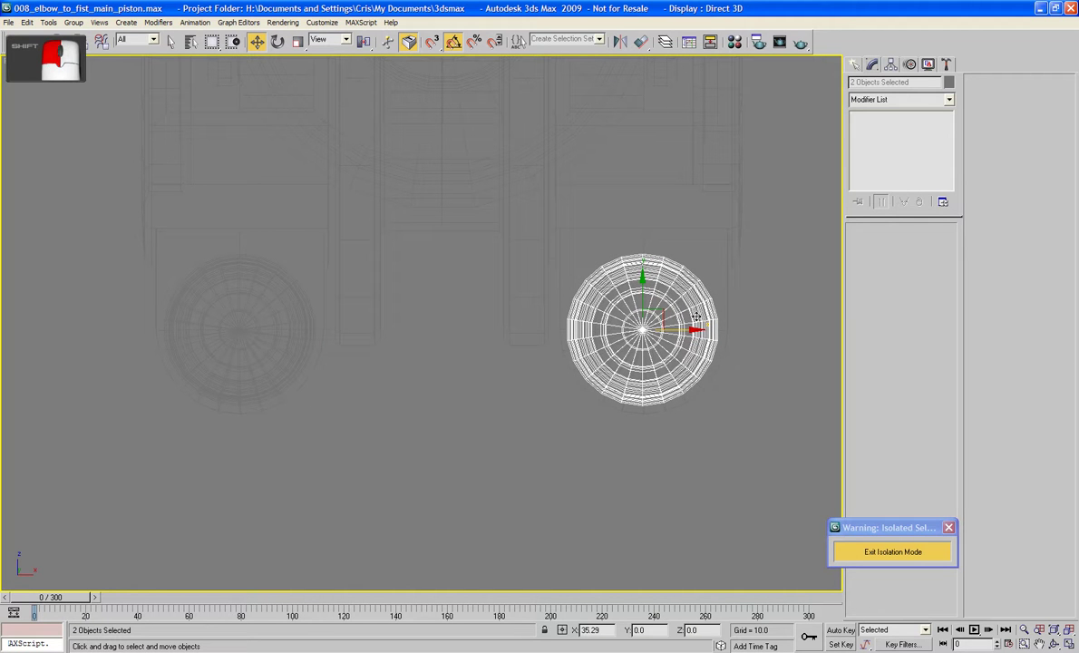
shift+drag(696, 316, 697, 318)
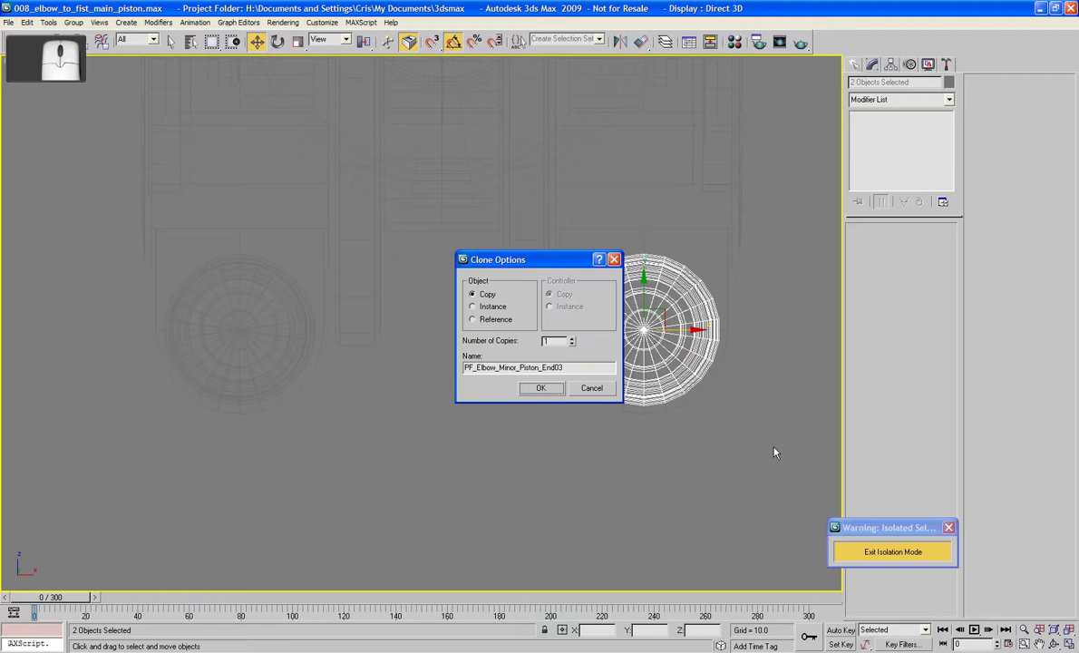
key(Return)
Inspect the four fitted pistons in the shaded perspective view and save the scene
key(p)
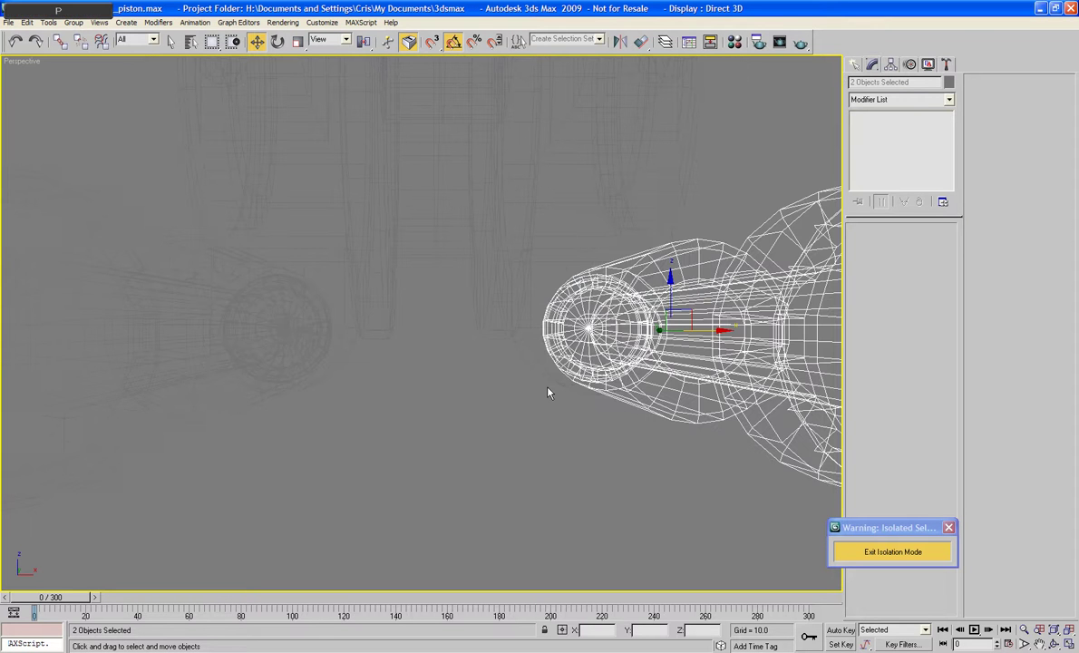
key(F3)
alt+middle_drag(570, 434, 498, 446)
scroll(554, 477, down, 5)
click(526, 393)
alt+middle_drag(526, 393, 523, 465)
click(524, 176)
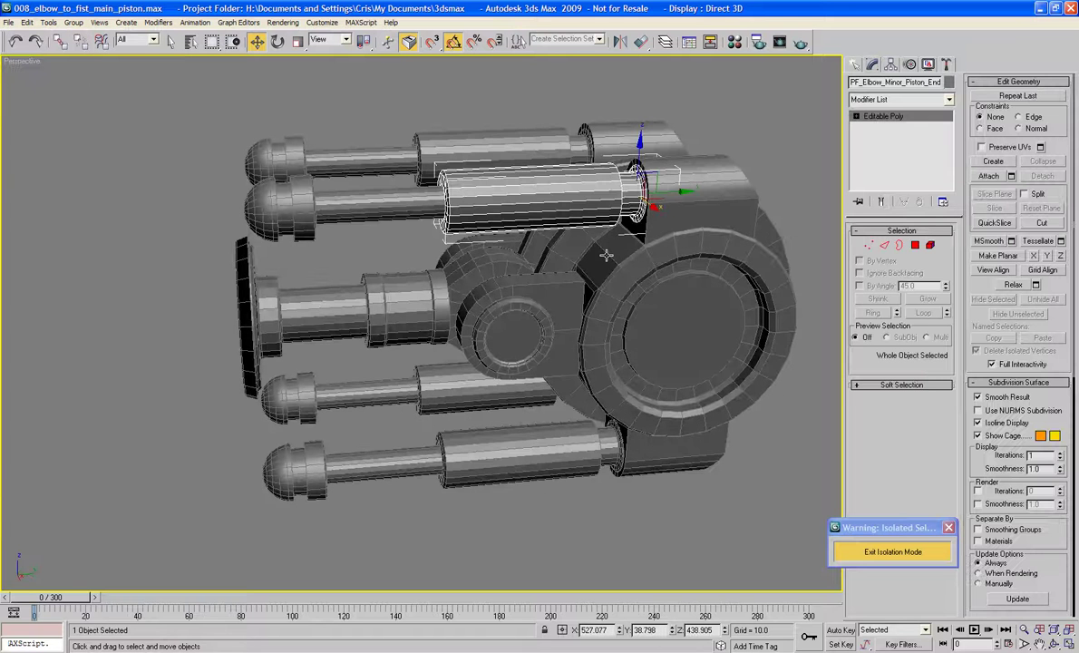
alt+middle_drag(606, 255, 610, 289)
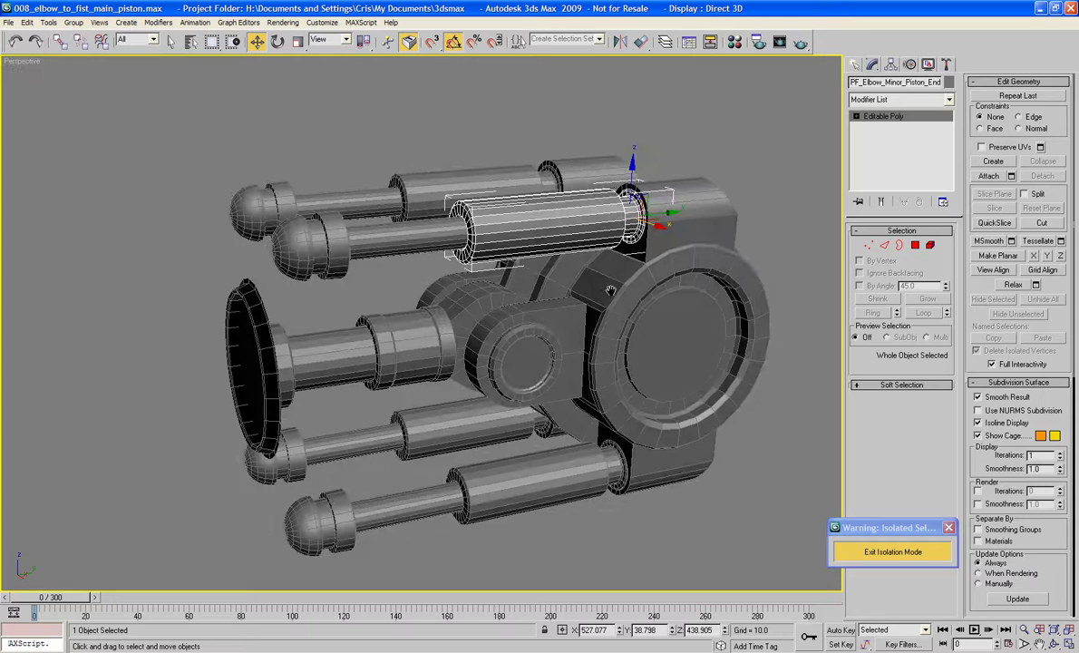
key(ctrl+s)
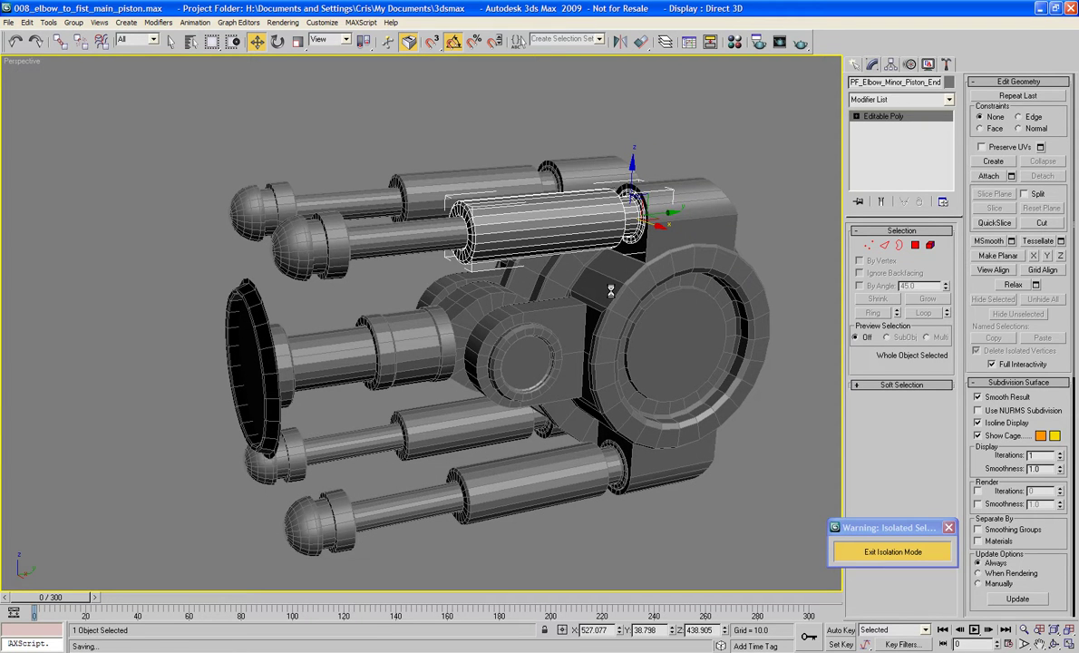